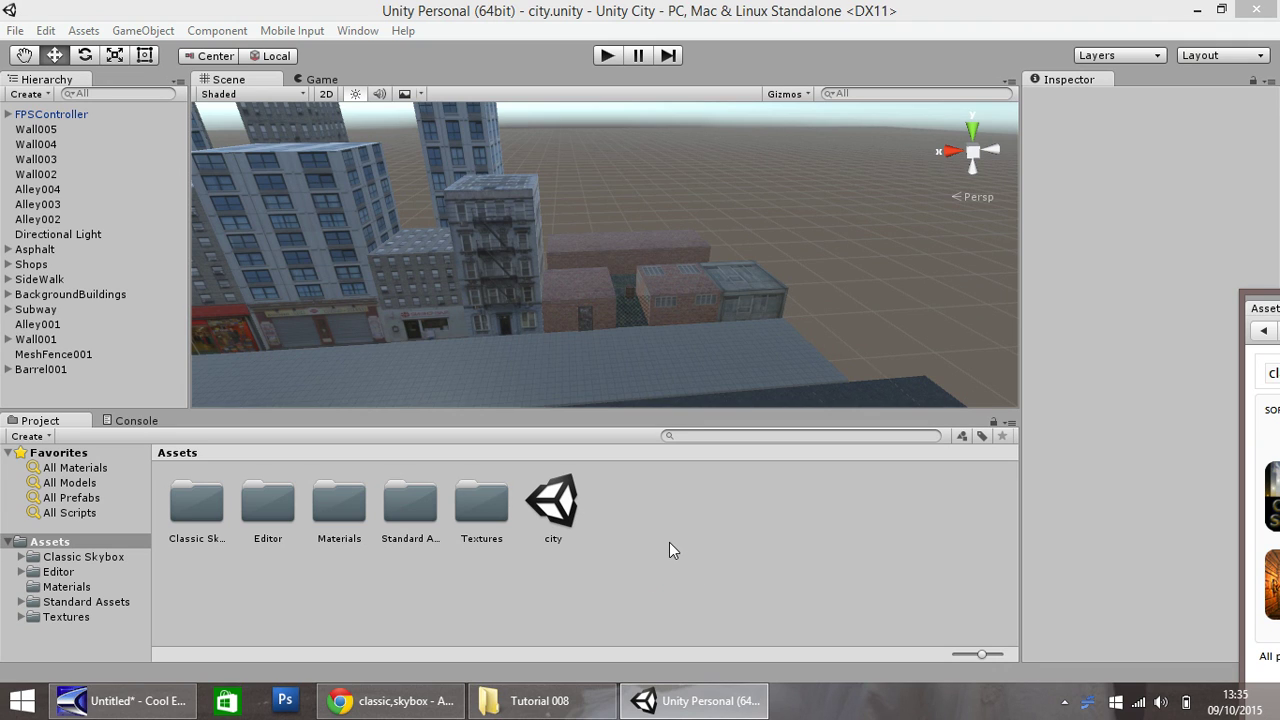
Move the floating Asset Store window to the upper left so the classic skybox results show fully
{"action": "left_click", "coordinate": [348, 33]}
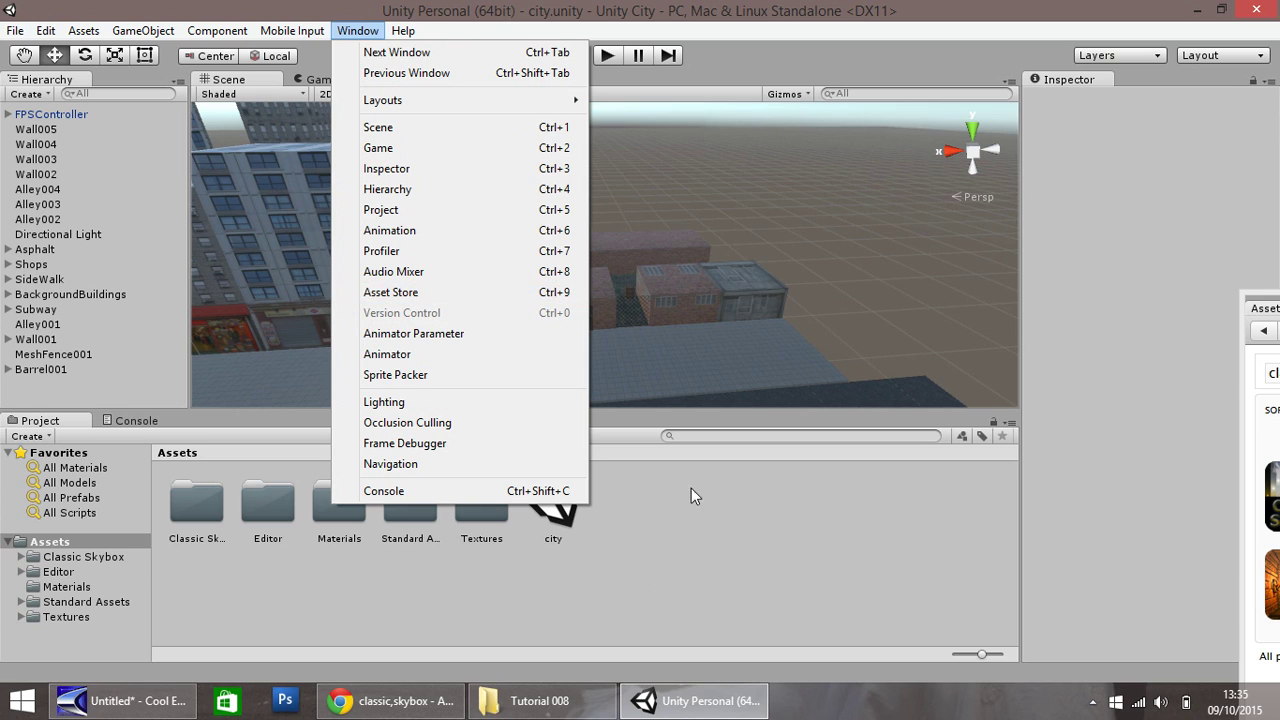
{"action": "left_click", "coordinate": [714, 513]}
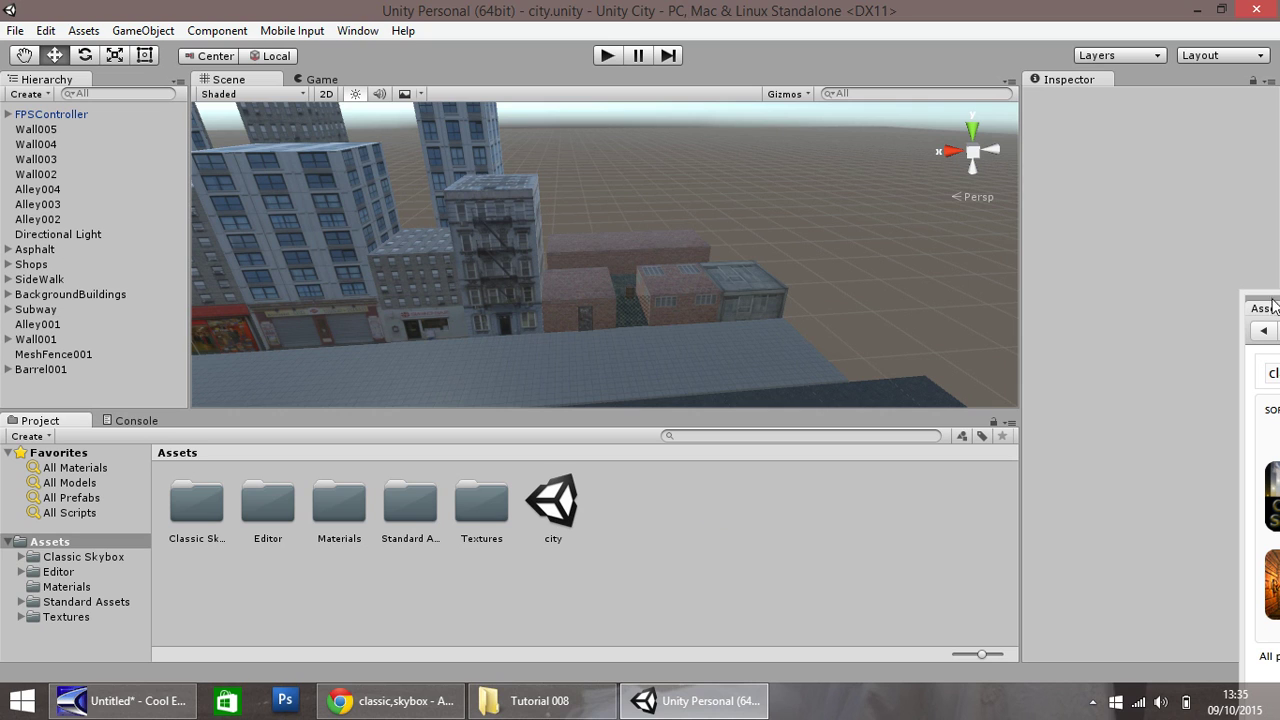
{"action": "left_click_drag", "start_coordinate": [1275, 305], "coordinate": [168, 22]}
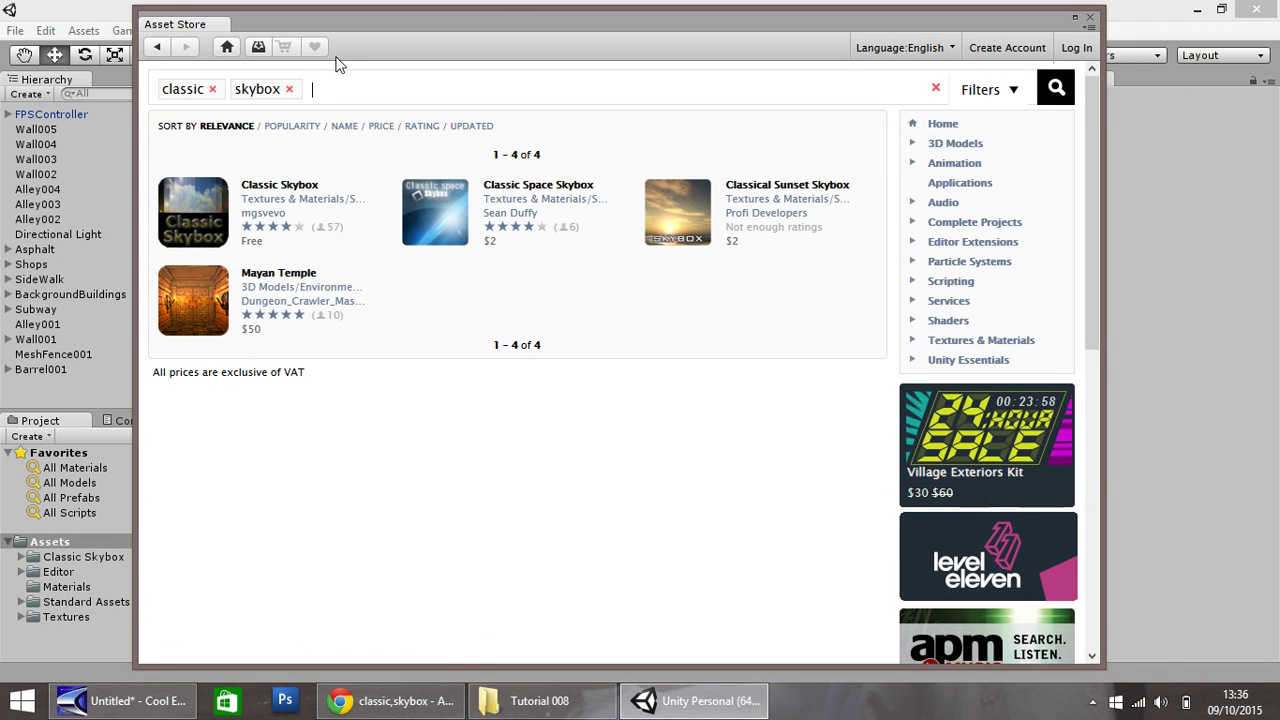
{"action": "left_click", "coordinate": [351, 90]}
{"action": "left_click", "coordinate": [405, 702]}
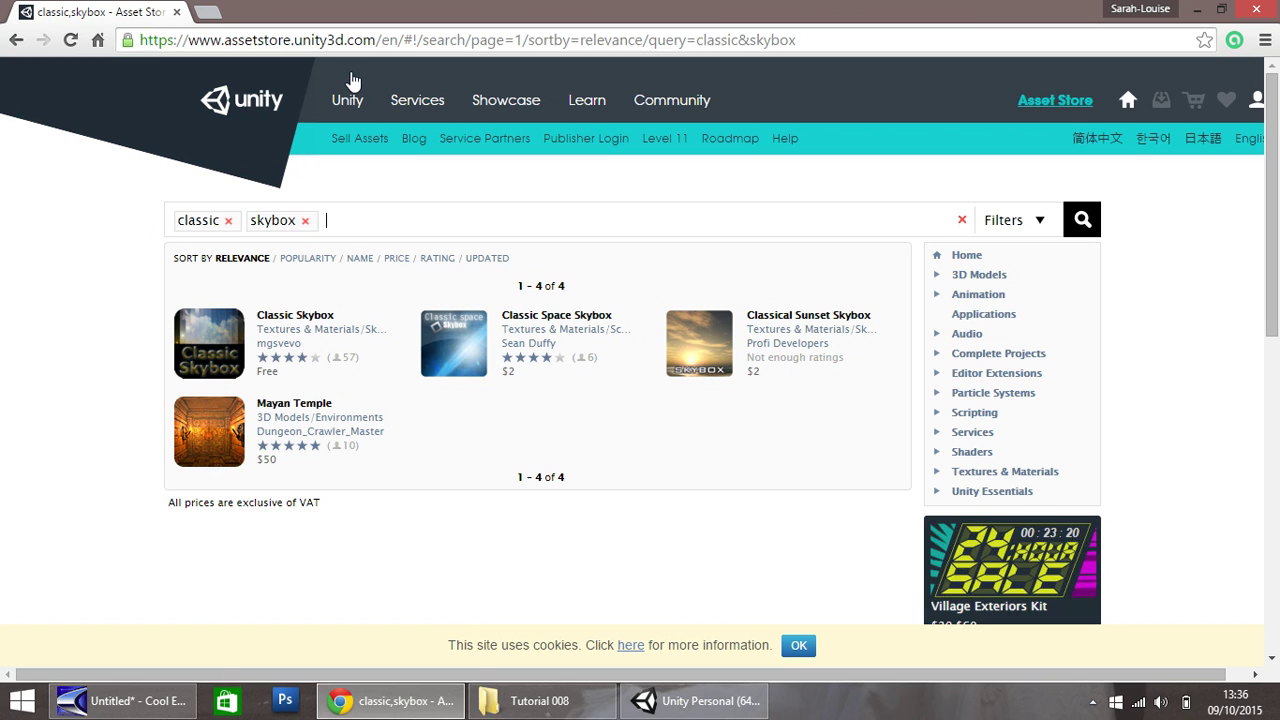
{"action": "left_click", "coordinate": [693, 705]}
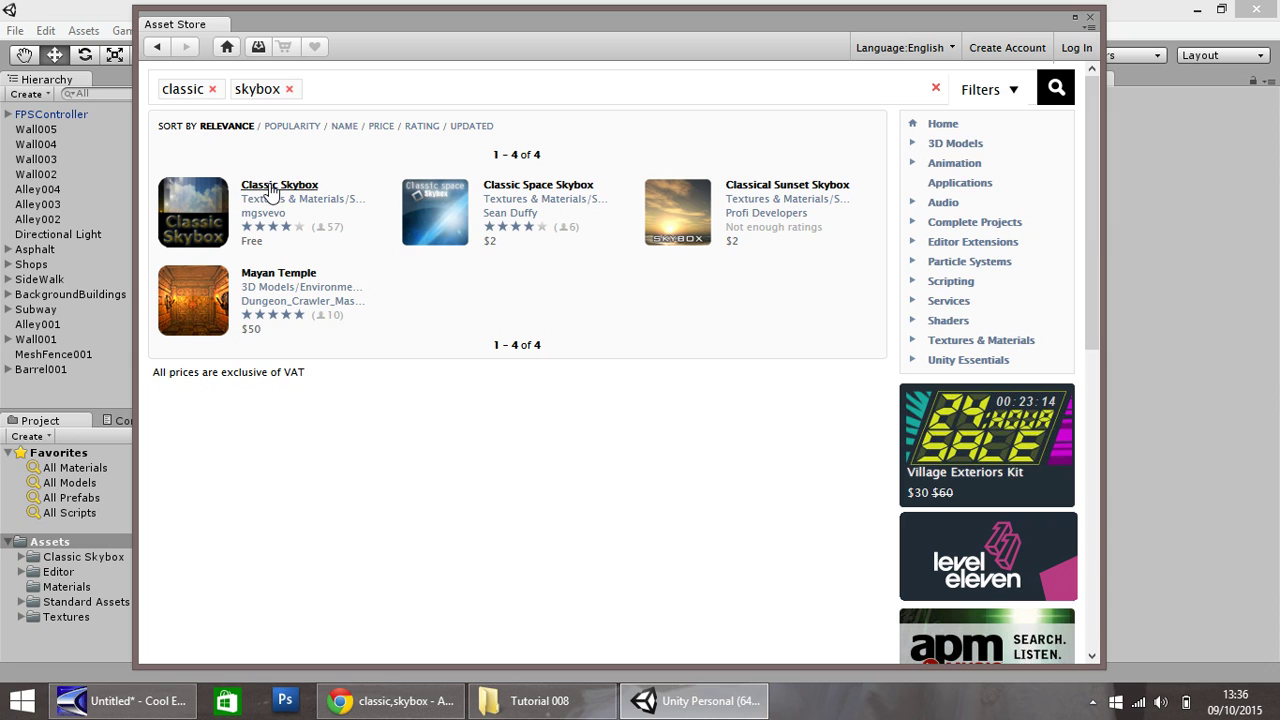
Close the Asset Store, show the Classic Skybox folder's sky materials, and test-play the city scene
{"action": "left_click", "coordinate": [1090, 20]}
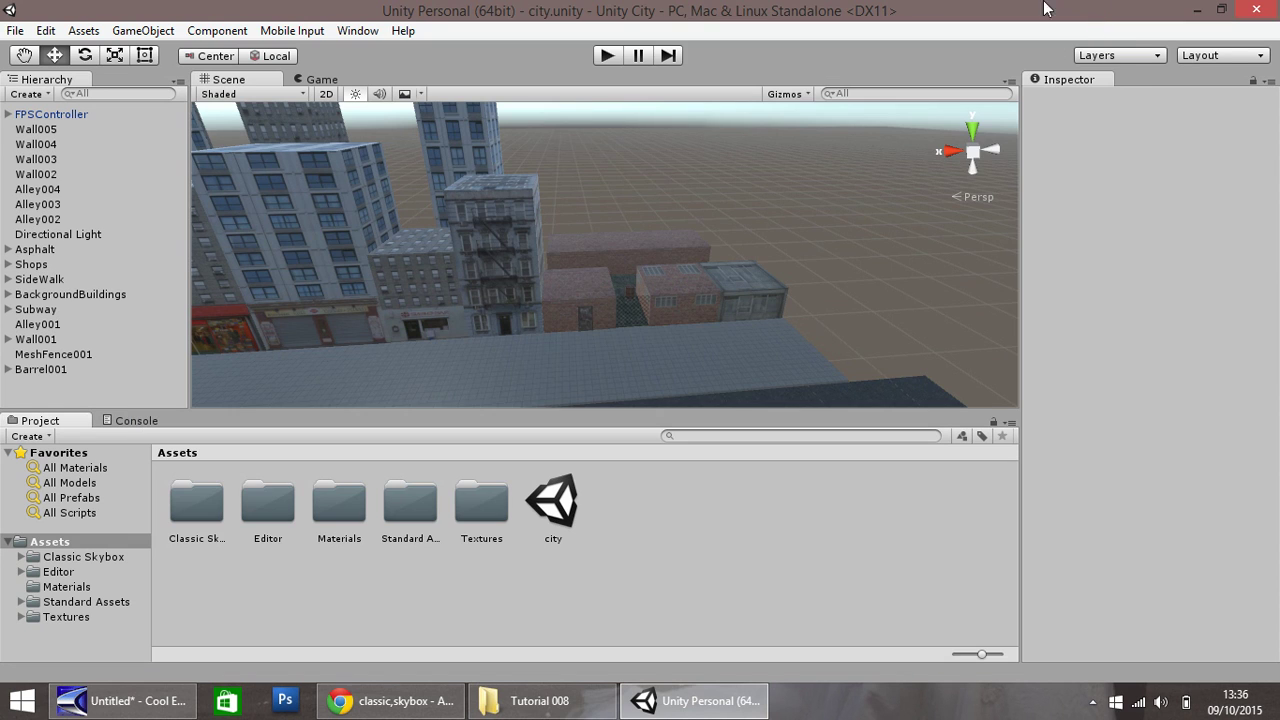
{"action": "left_click", "coordinate": [66, 559]}
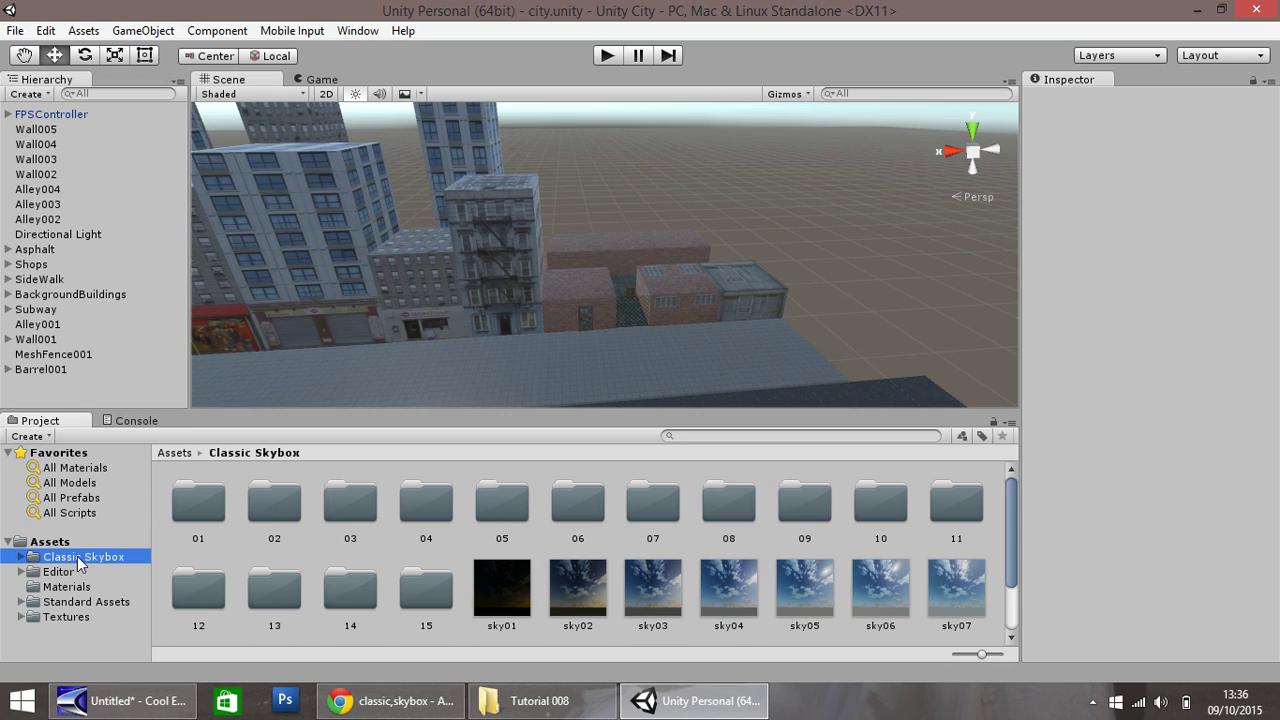
{"action": "left_click", "coordinate": [606, 56]}
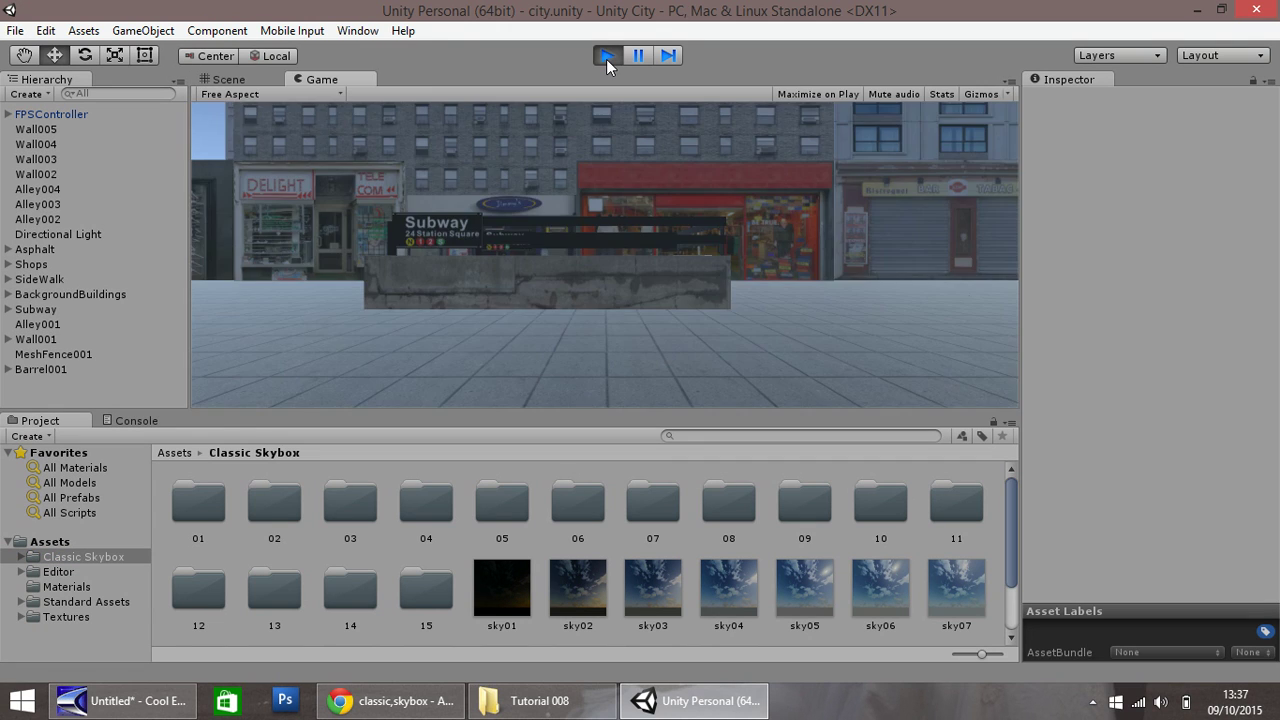
{"action": "key", "text": "w"}
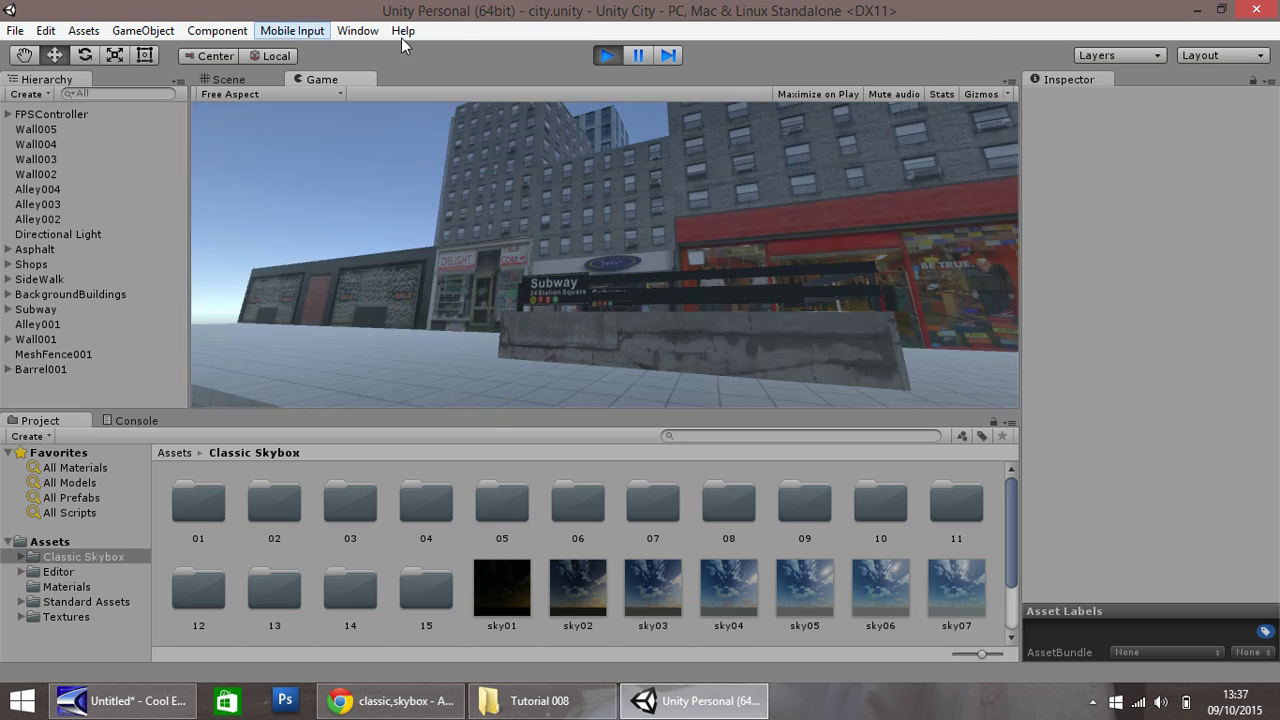
{"action": "key", "text": "s"}
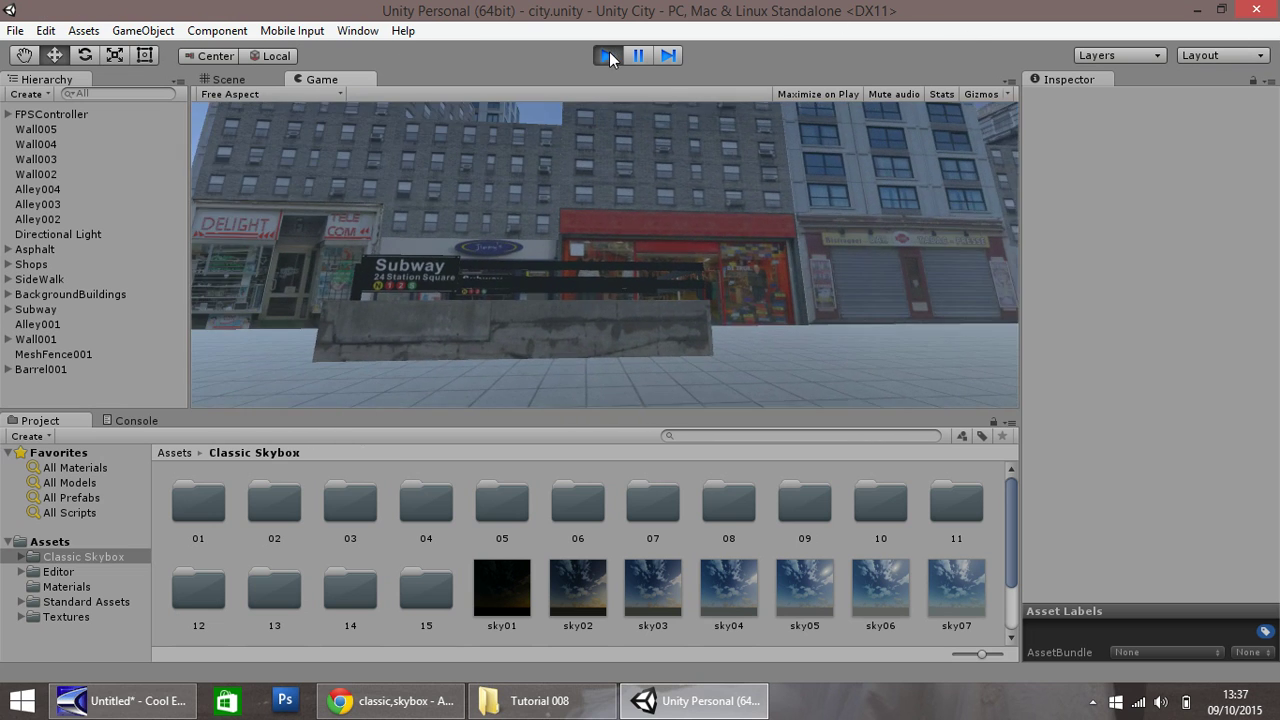
{"action": "left_click", "coordinate": [607, 56]}
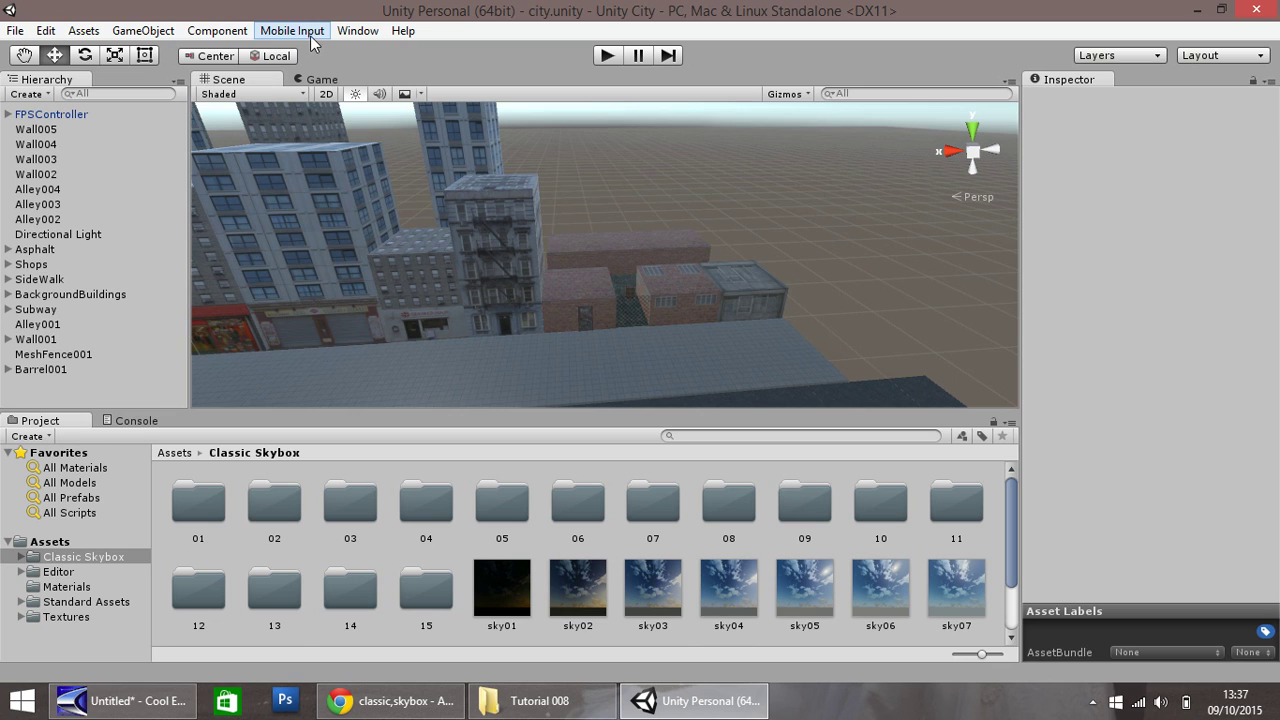
Assign the sky06 material as the scene skybox in the Lighting settings
{"action": "left_click", "coordinate": [352, 36]}
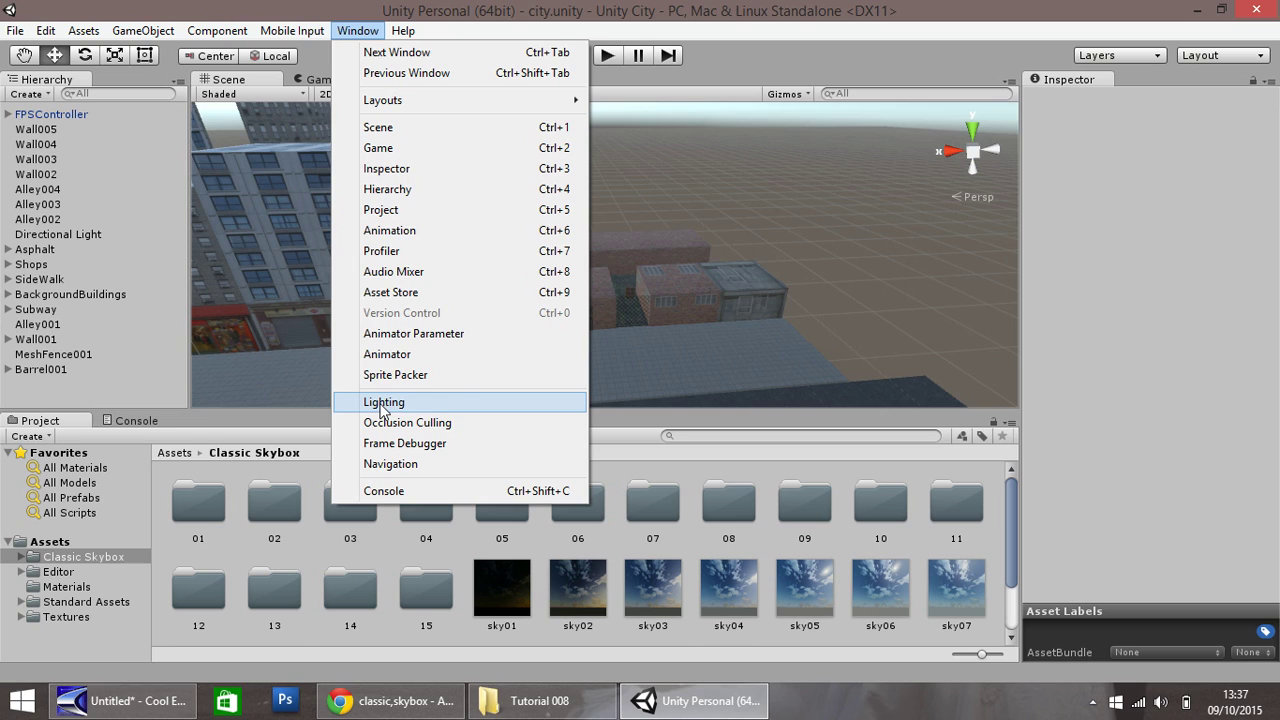
{"action": "left_click", "coordinate": [437, 405]}
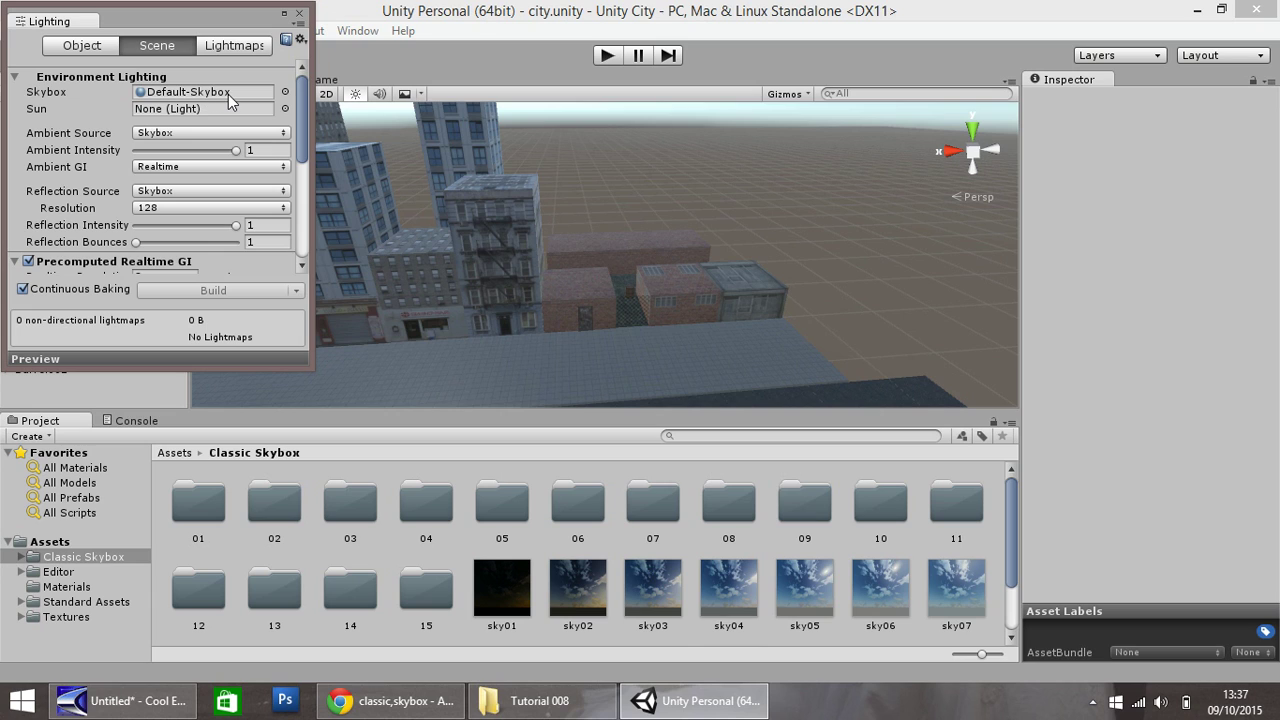
{"action": "left_click", "coordinate": [285, 96]}
{"action": "scroll", "coordinate": [190, 245], "scroll_direction": "down", "scroll_amount": 5}
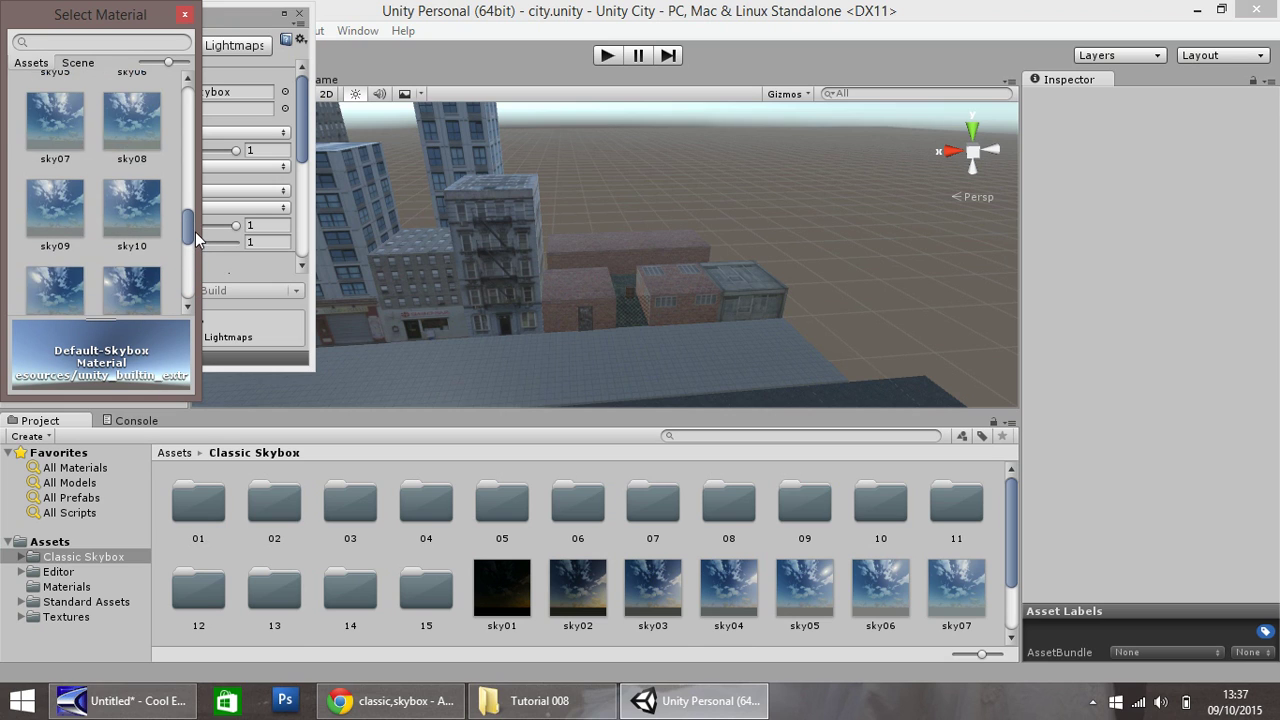
{"action": "left_click_drag", "start_coordinate": [196, 238], "coordinate": [180, 214]}
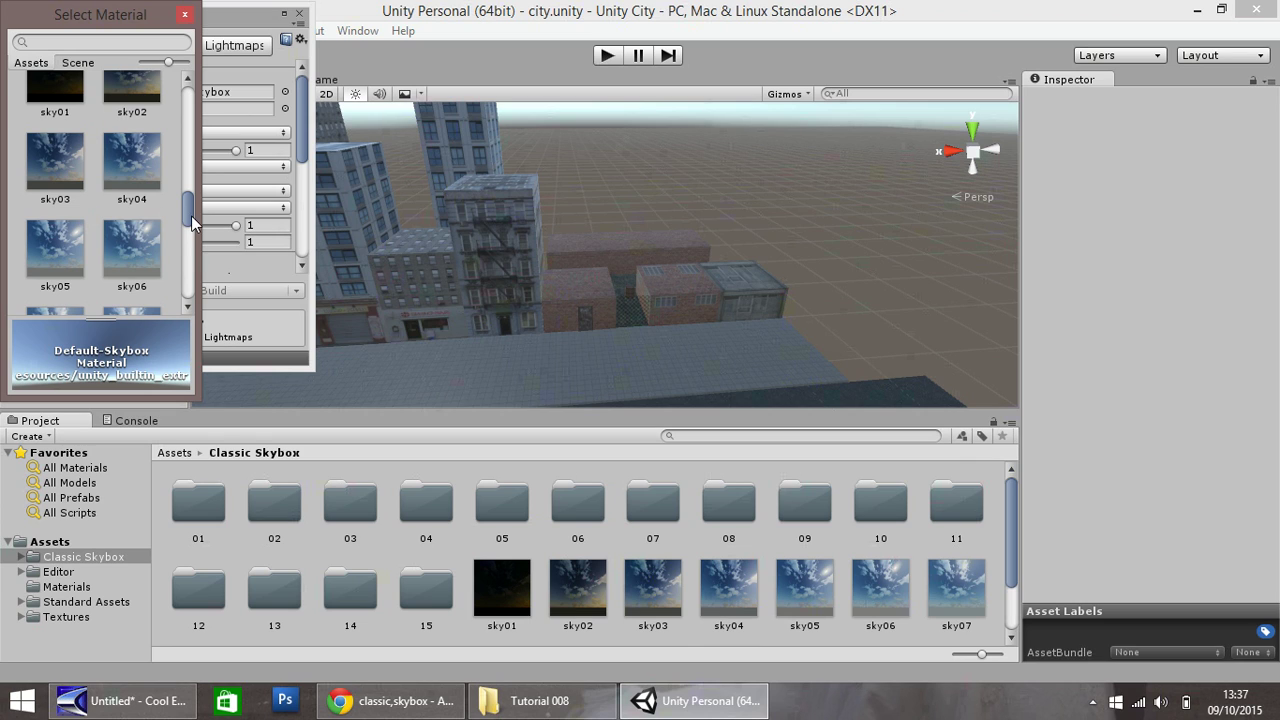
{"action": "scroll", "coordinate": [190, 204], "scroll_direction": "up", "scroll_amount": 1}
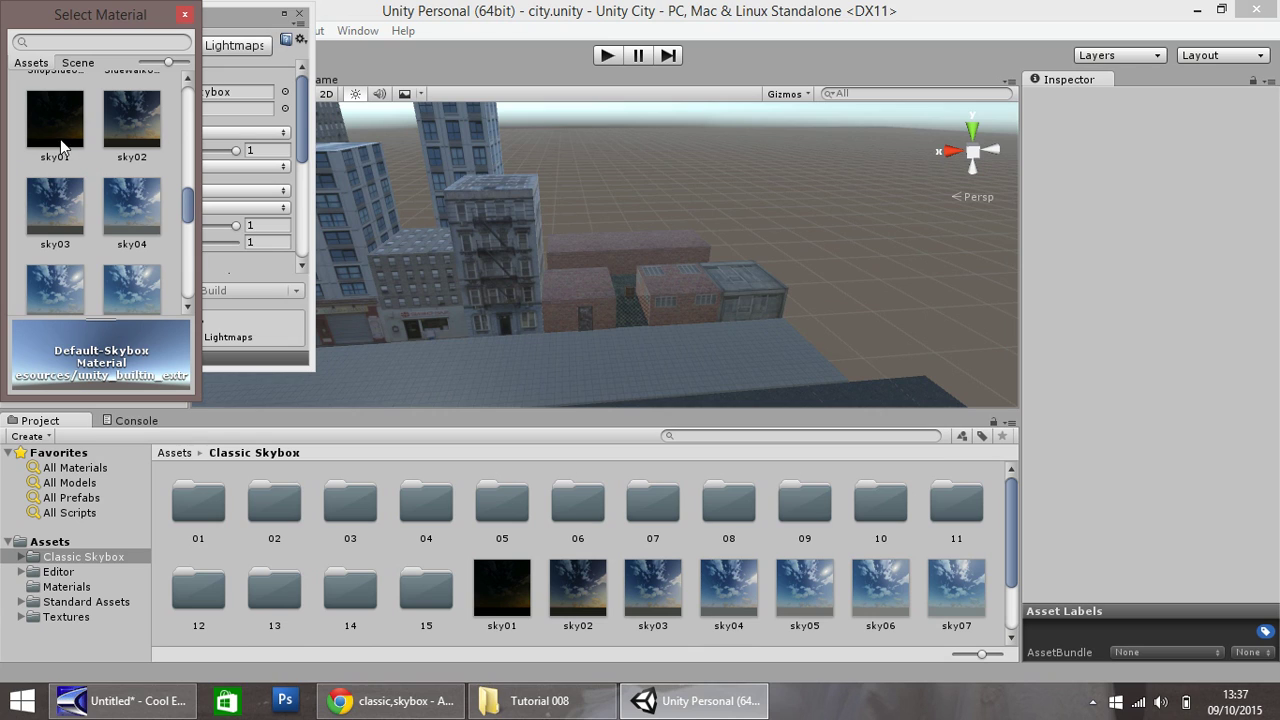
{"action": "mouse_move", "coordinate": [191, 200]}
{"action": "left_mouse_down"}
{"action": "mouse_move", "coordinate": [190, 259]}
{"action": "mouse_move", "coordinate": [193, 213]}
{"action": "mouse_move", "coordinate": [192, 224]}
{"action": "left_mouse_up"}
{"action": "left_click", "coordinate": [130, 215]}
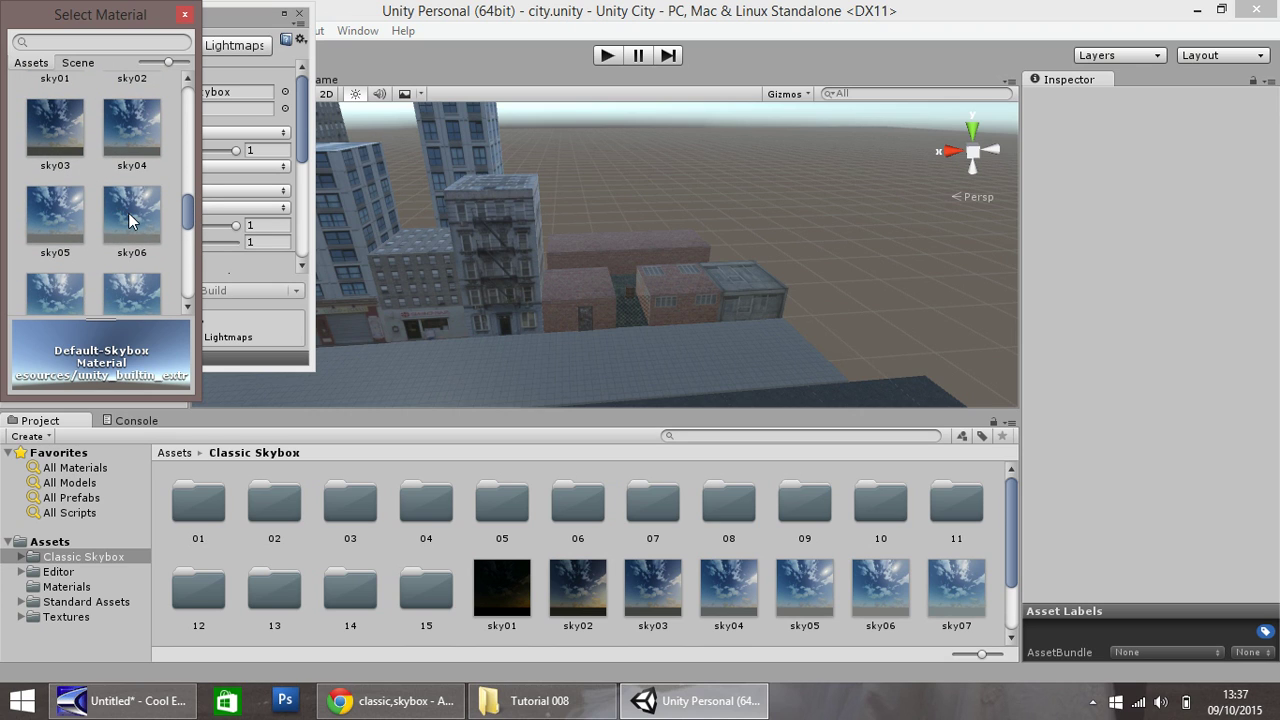
{"action": "double_click", "coordinate": [132, 215]}
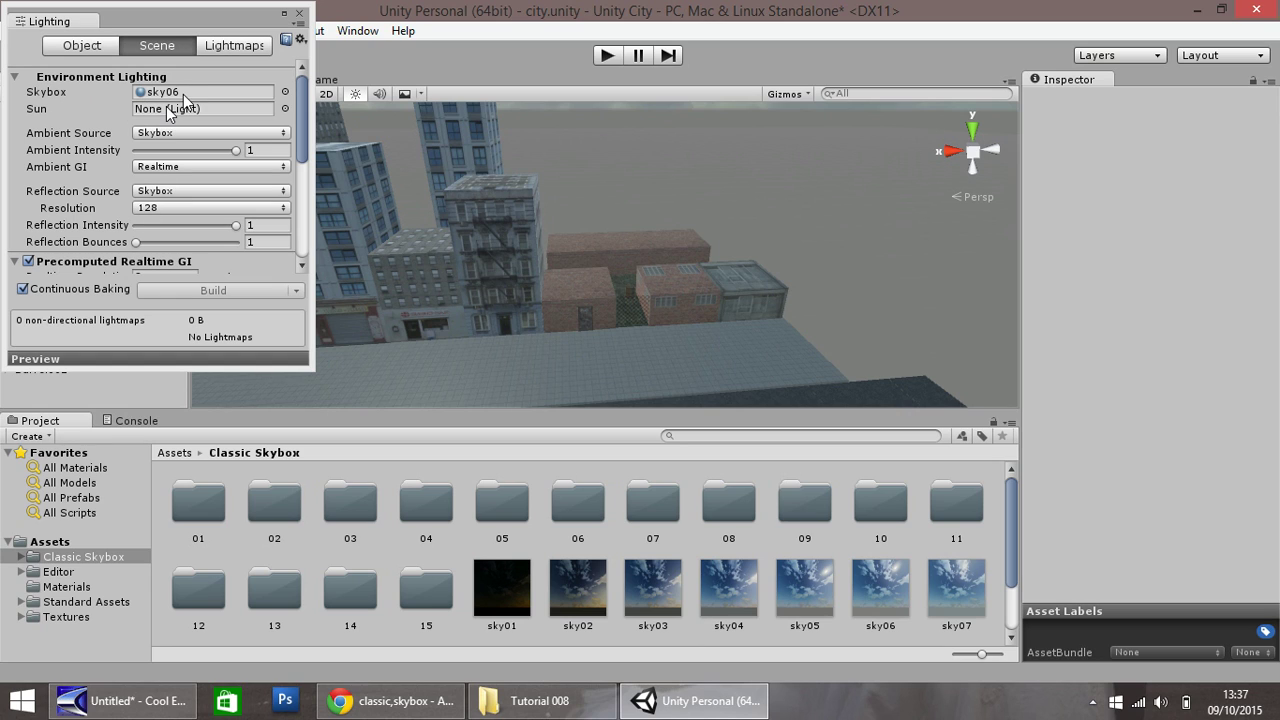
Close the Lighting settings and test-play the scene under the sky06 daytime sky
{"action": "left_click", "coordinate": [300, 16]}
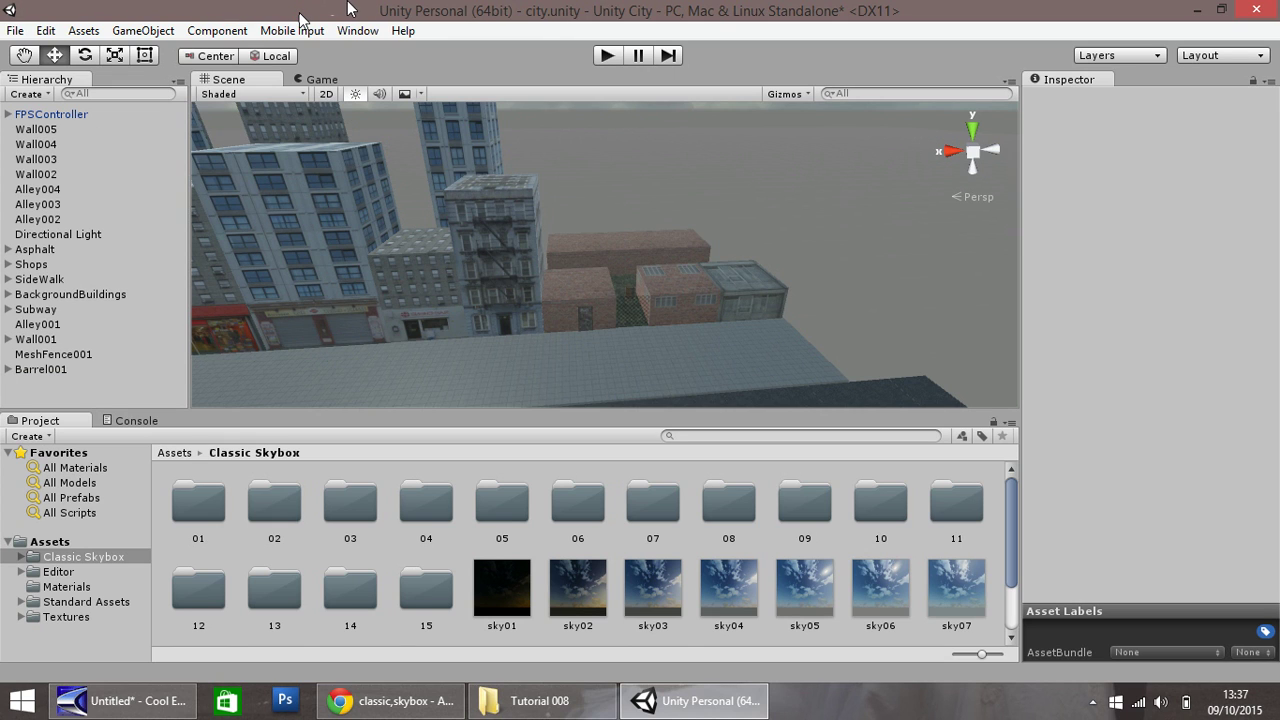
{"action": "left_click", "coordinate": [609, 57]}
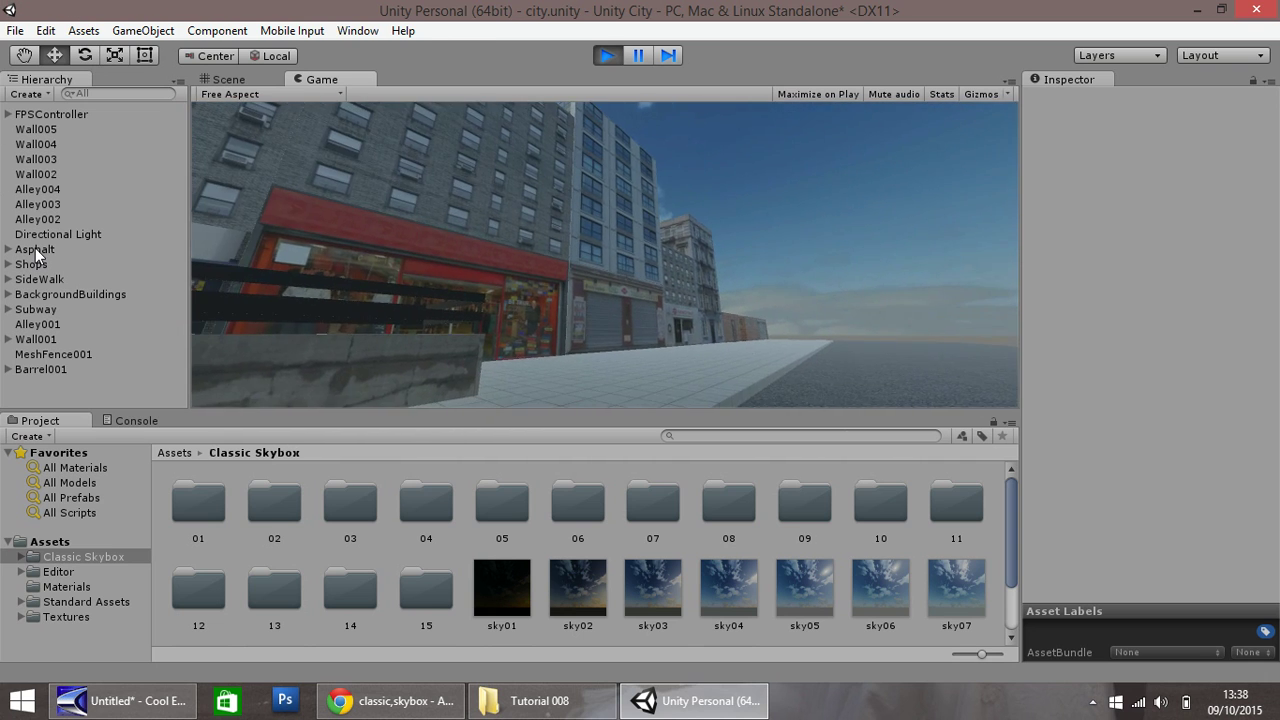
{"action": "left_click", "coordinate": [608, 56]}
Reopen the Lighting skybox material picker and scroll down through the sky materials
{"action": "left_click", "coordinate": [356, 31]}
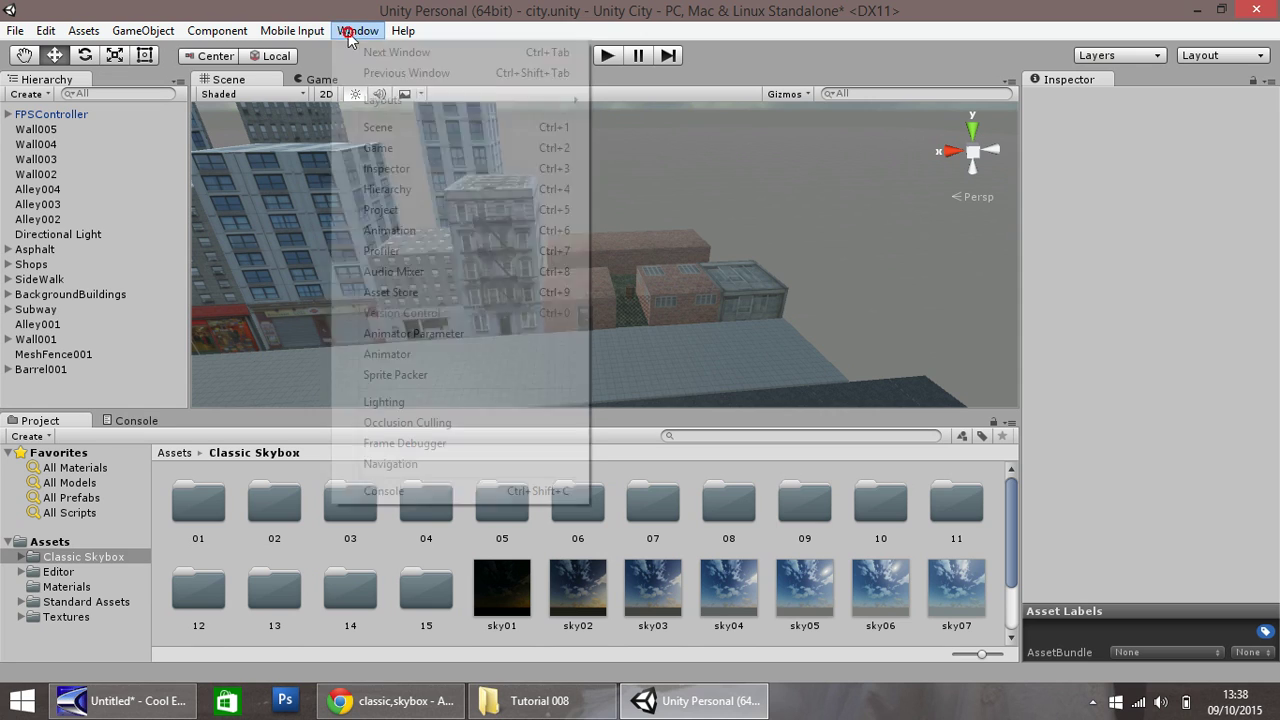
{"action": "left_click", "coordinate": [384, 402]}
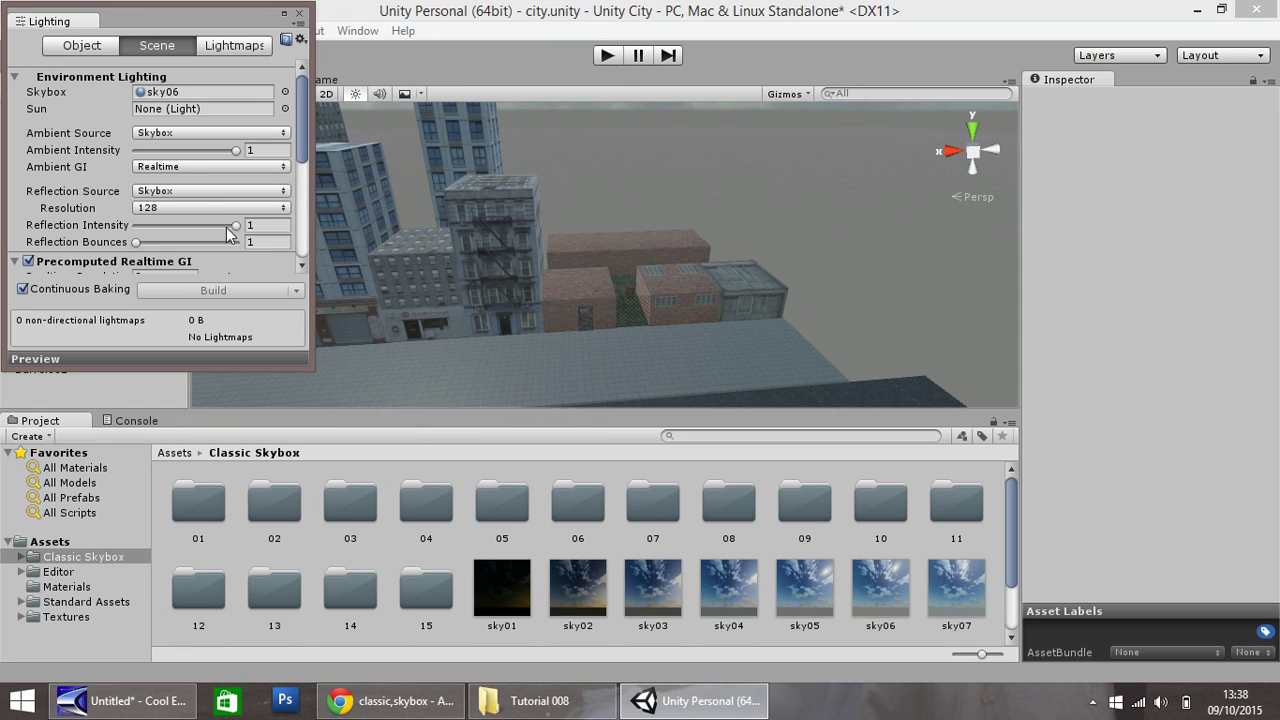
{"action": "left_click", "coordinate": [285, 92]}
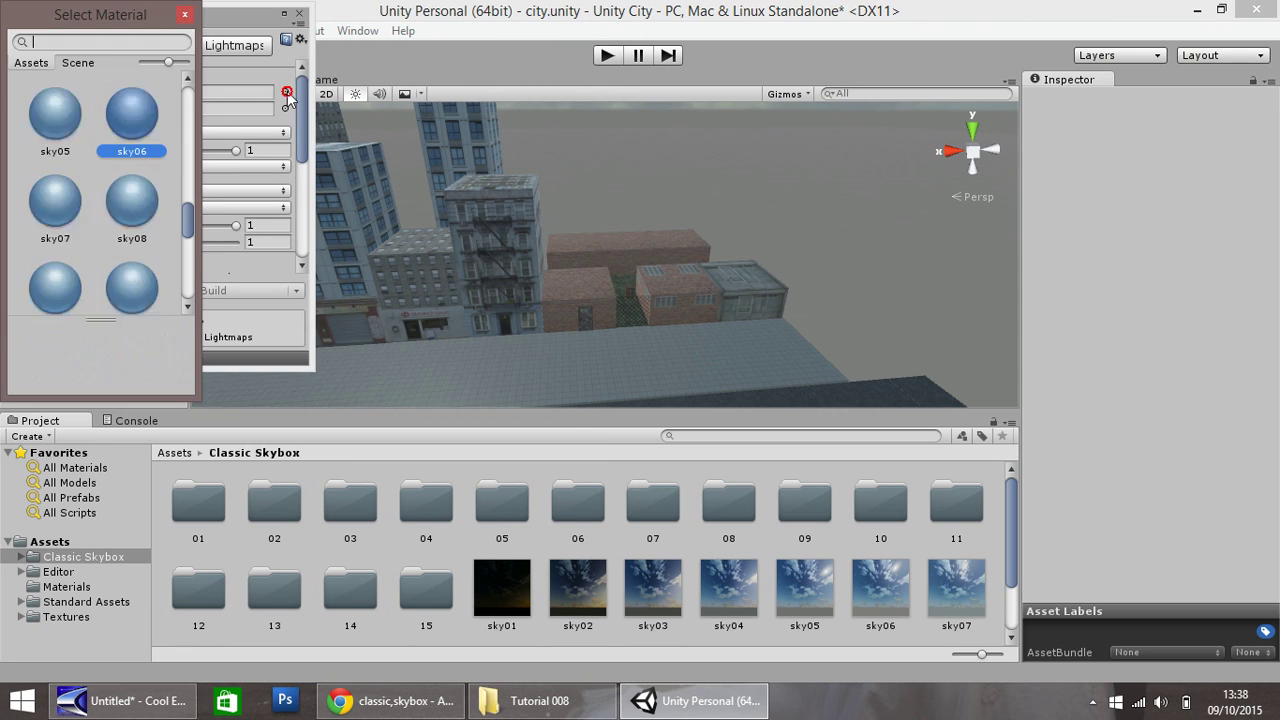
{"action": "left_click_drag", "start_coordinate": [189, 221], "coordinate": [188, 254]}
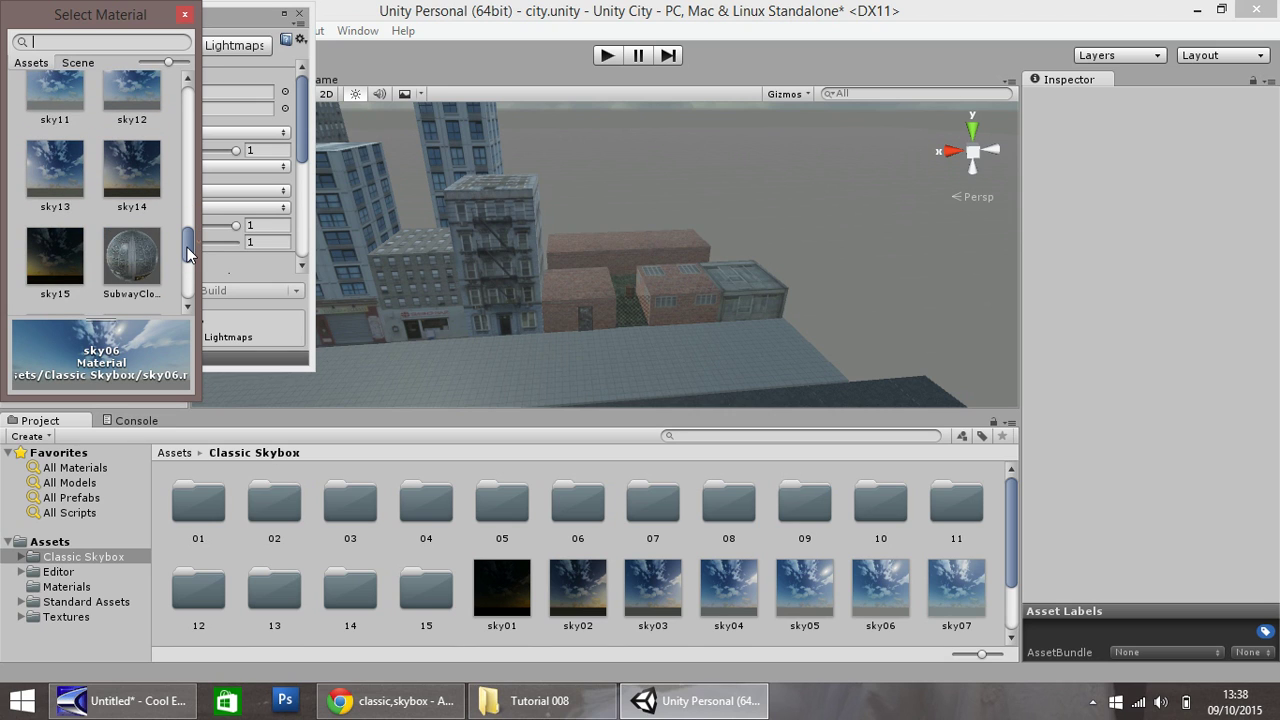
Apply the dark sky15 skybox and test-play the scene down the dark stairwell
{"action": "left_click", "coordinate": [57, 252]}
{"action": "double_click", "coordinate": [57, 252]}
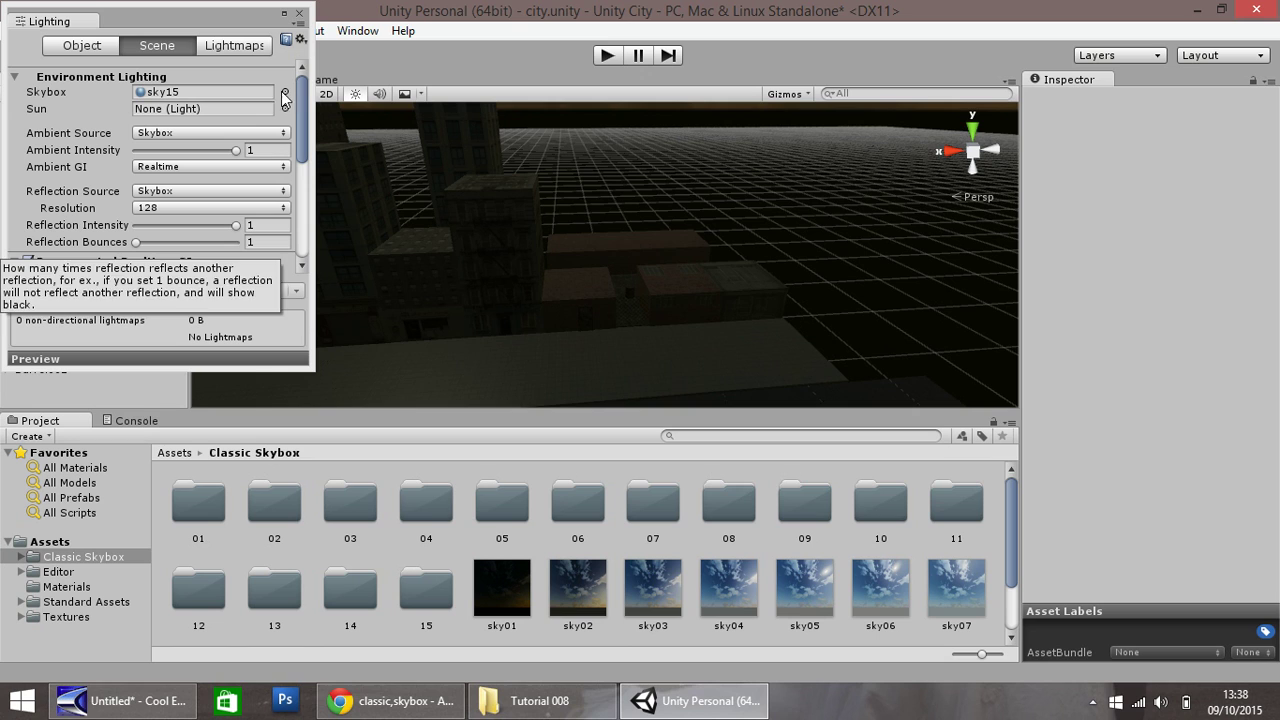
{"action": "left_click", "coordinate": [606, 56]}
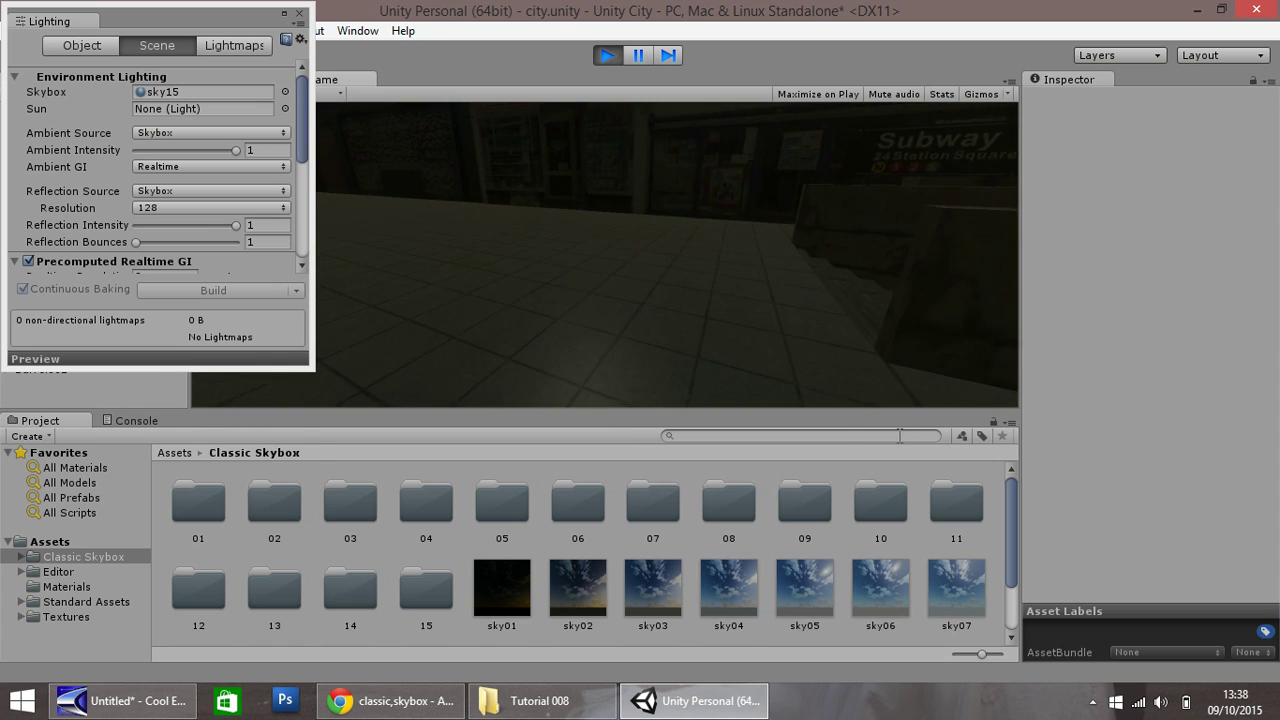
{"action": "key", "text": "w"}
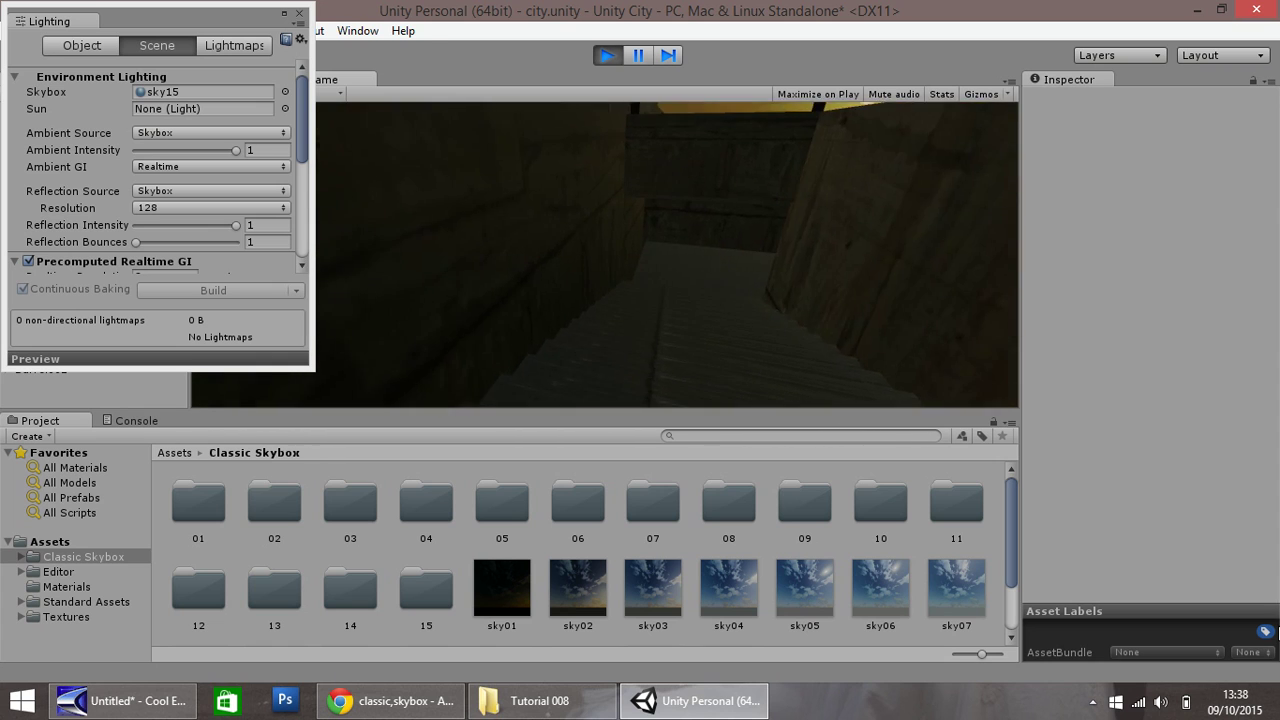
{"action": "key", "text": "w"}
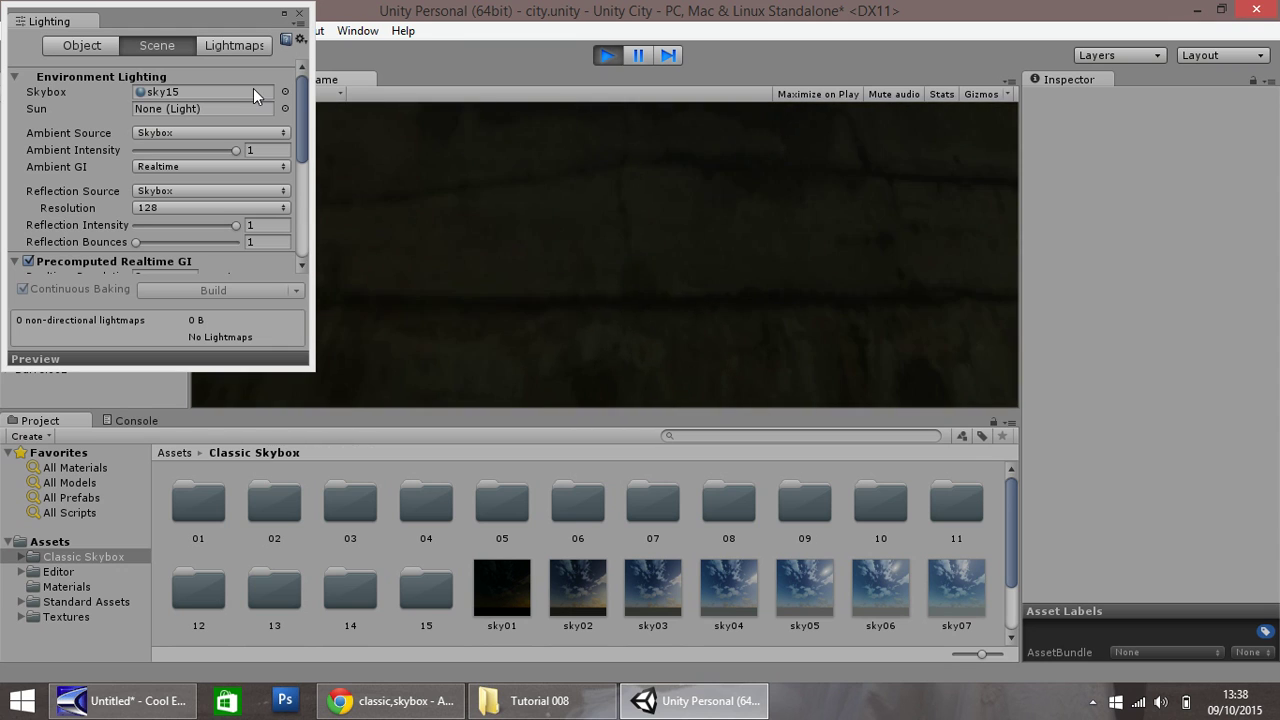
{"action": "key", "text": "ctrl+p"}
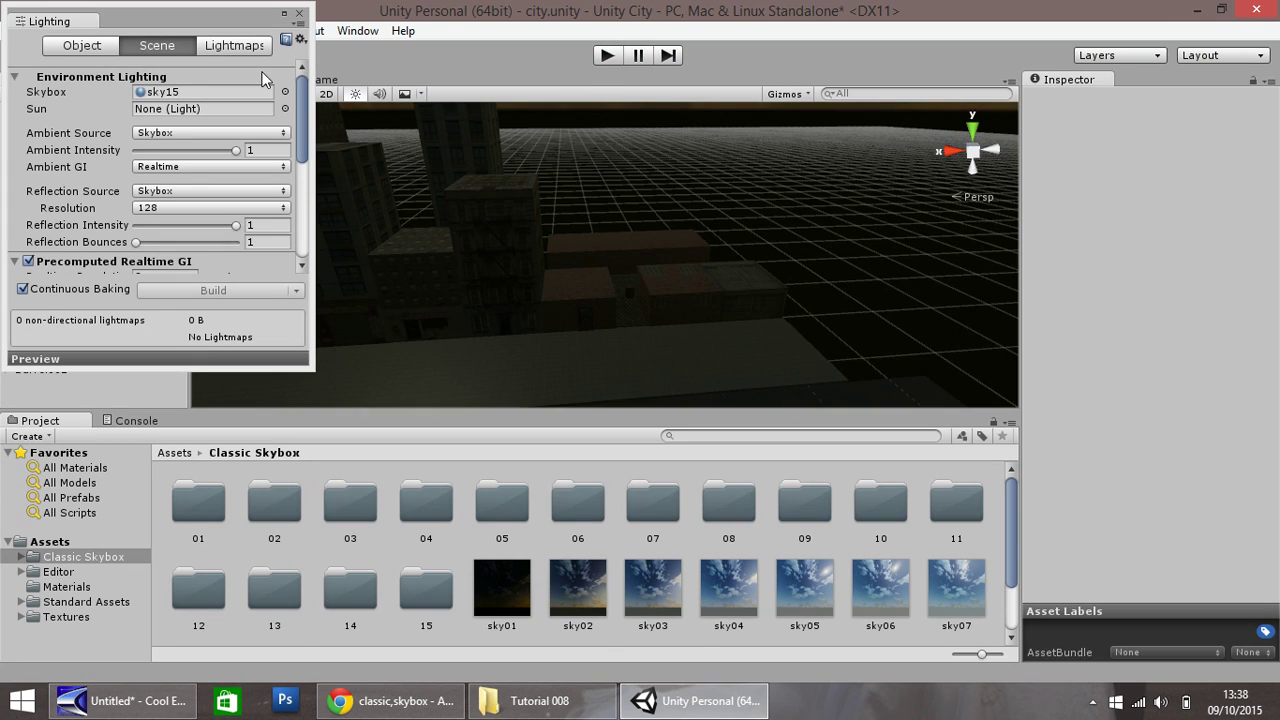
Switch the skybox to the cloudy sky07 and close the material picker and Lighting settings
{"action": "left_click", "coordinate": [285, 91]}
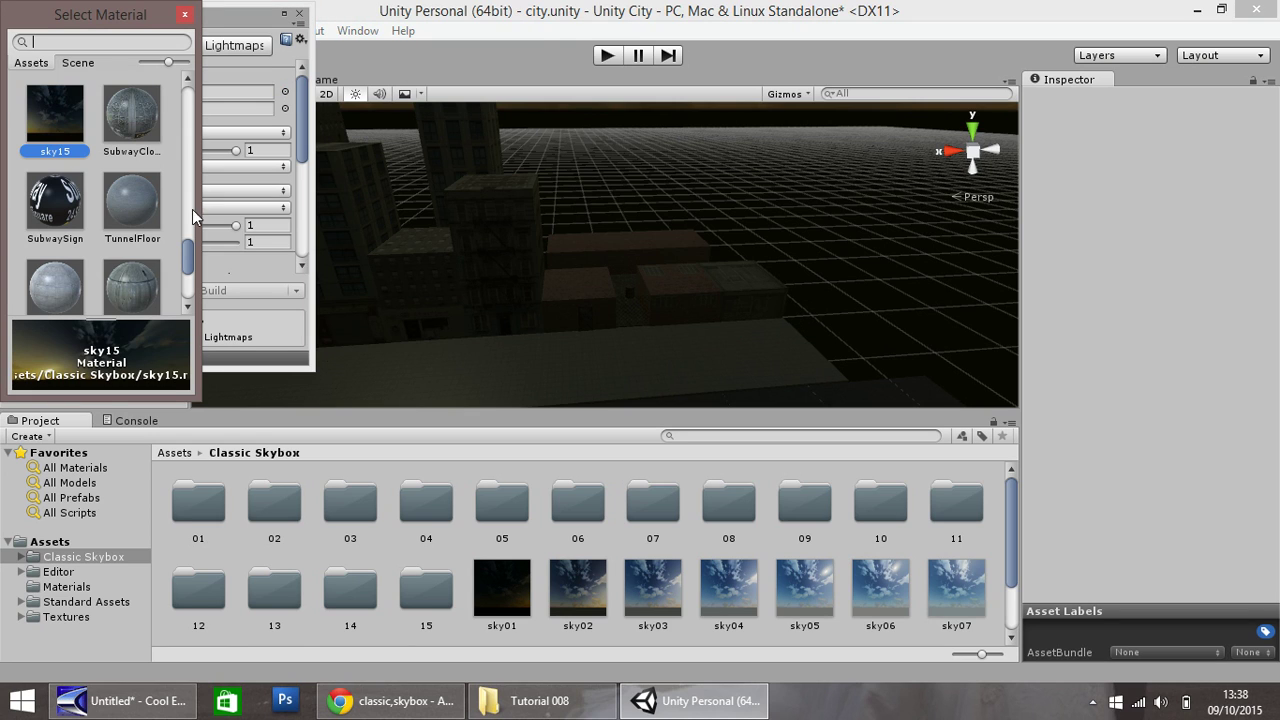
{"action": "left_click_drag", "start_coordinate": [189, 257], "coordinate": [184, 228]}
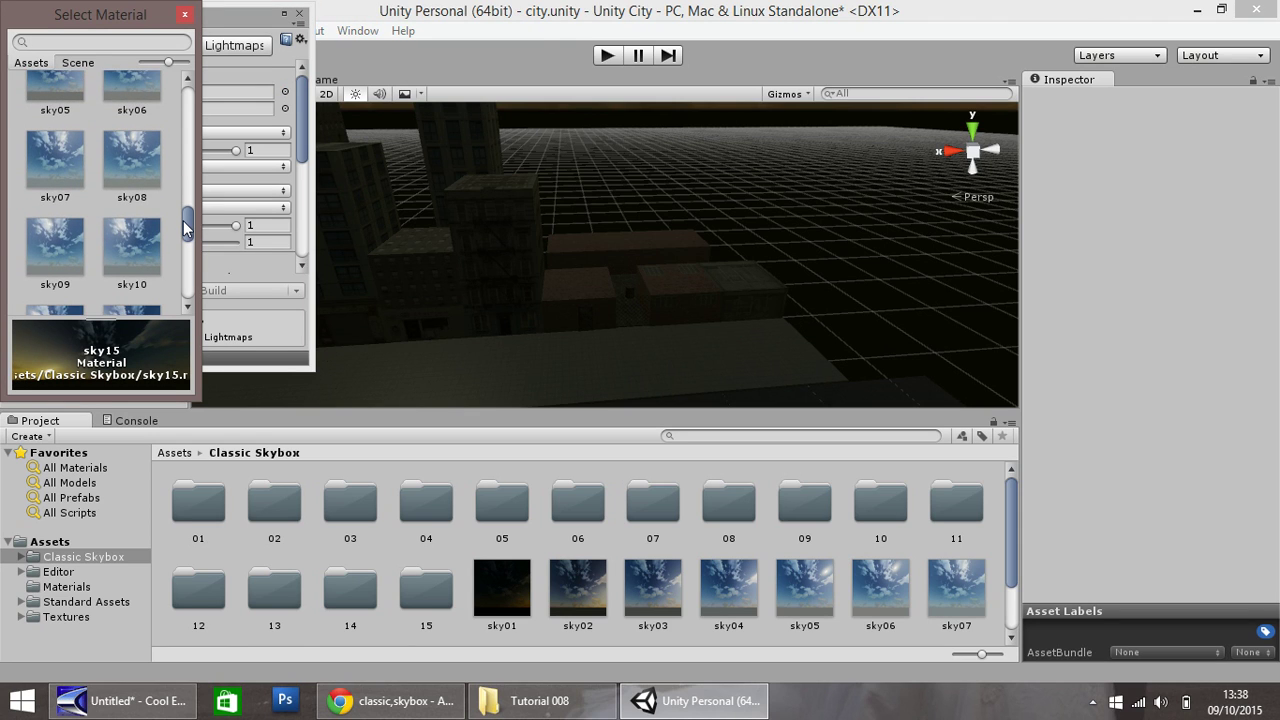
{"action": "left_click", "coordinate": [65, 168]}
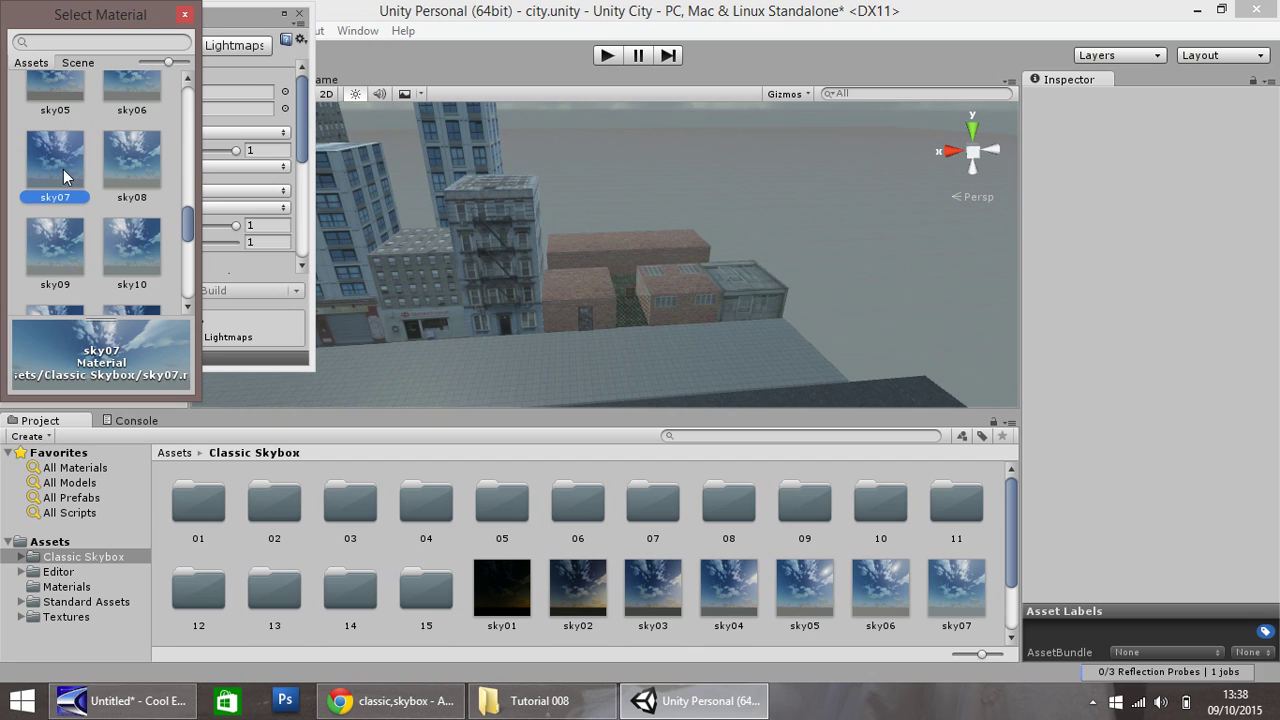
{"action": "left_click", "coordinate": [184, 20]}
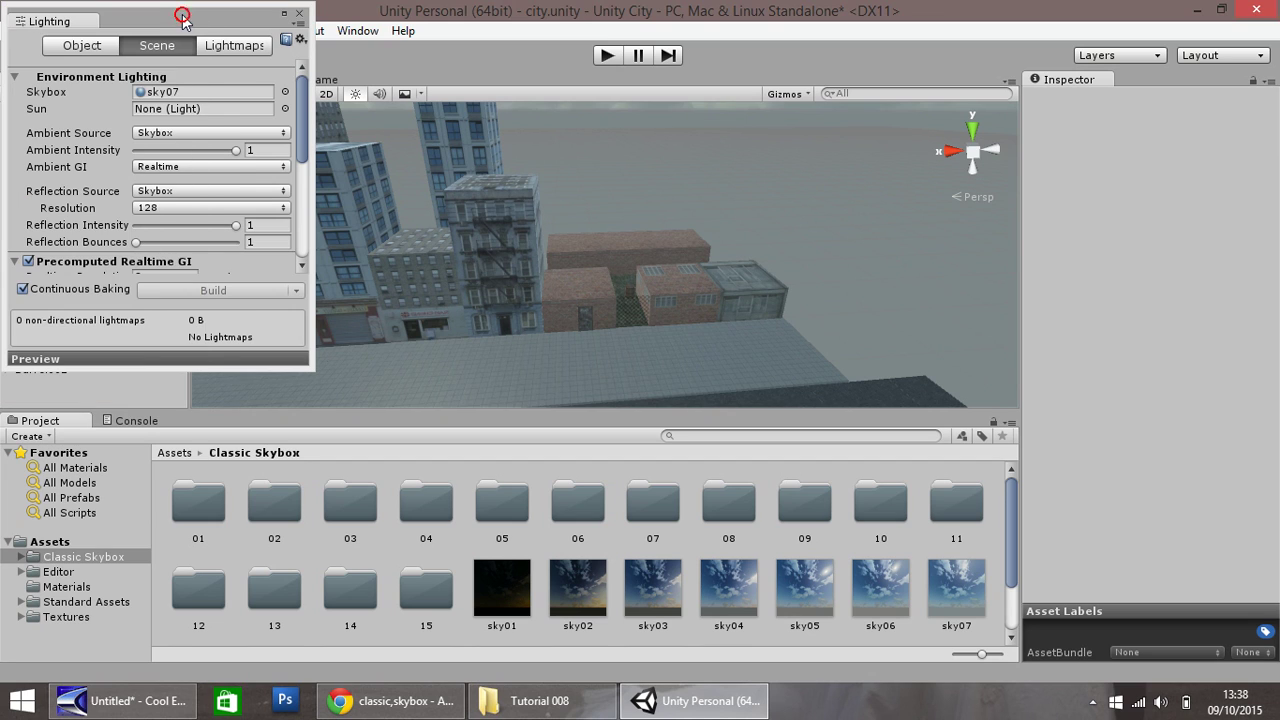
{"action": "left_click", "coordinate": [298, 13]}
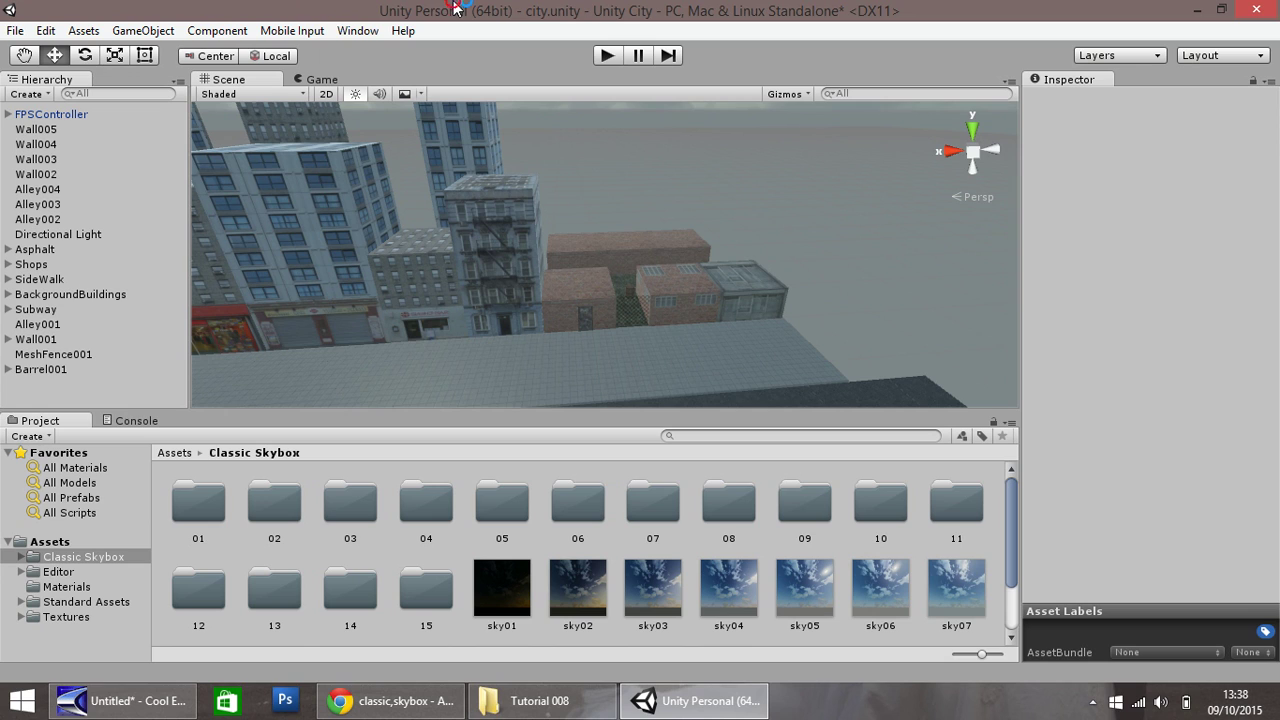
Create a new top-level empty object in the Hierarchy and name it Alley
{"action": "left_click", "coordinate": [48, 129]}
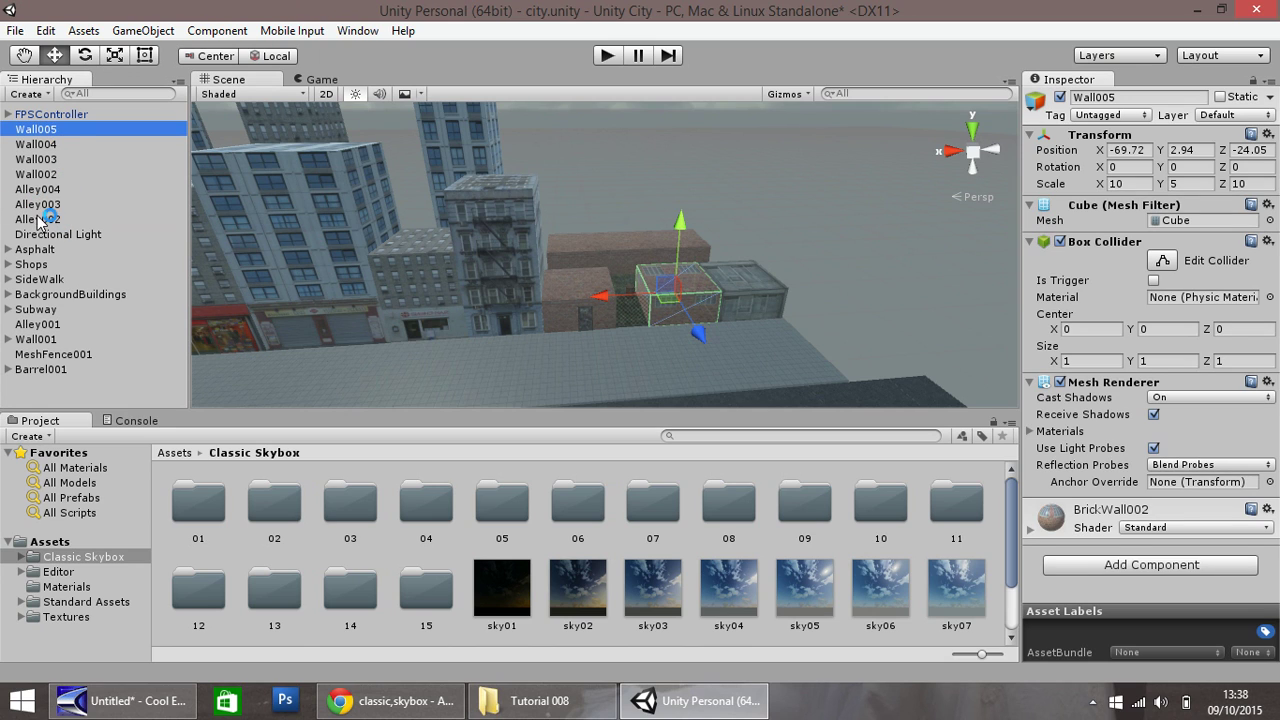
{"action": "left_click", "coordinate": [40, 218]}
{"action": "left_click", "coordinate": [30, 130]}
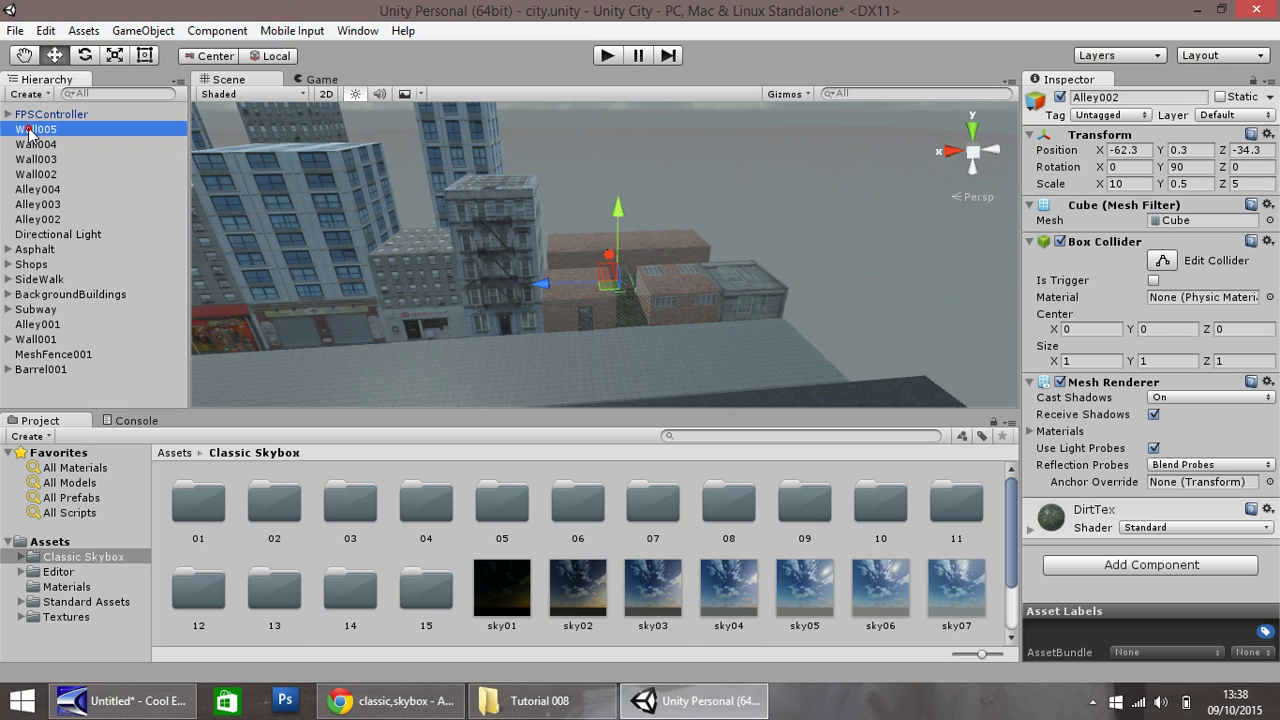
{"action": "right_click", "coordinate": [58, 392]}
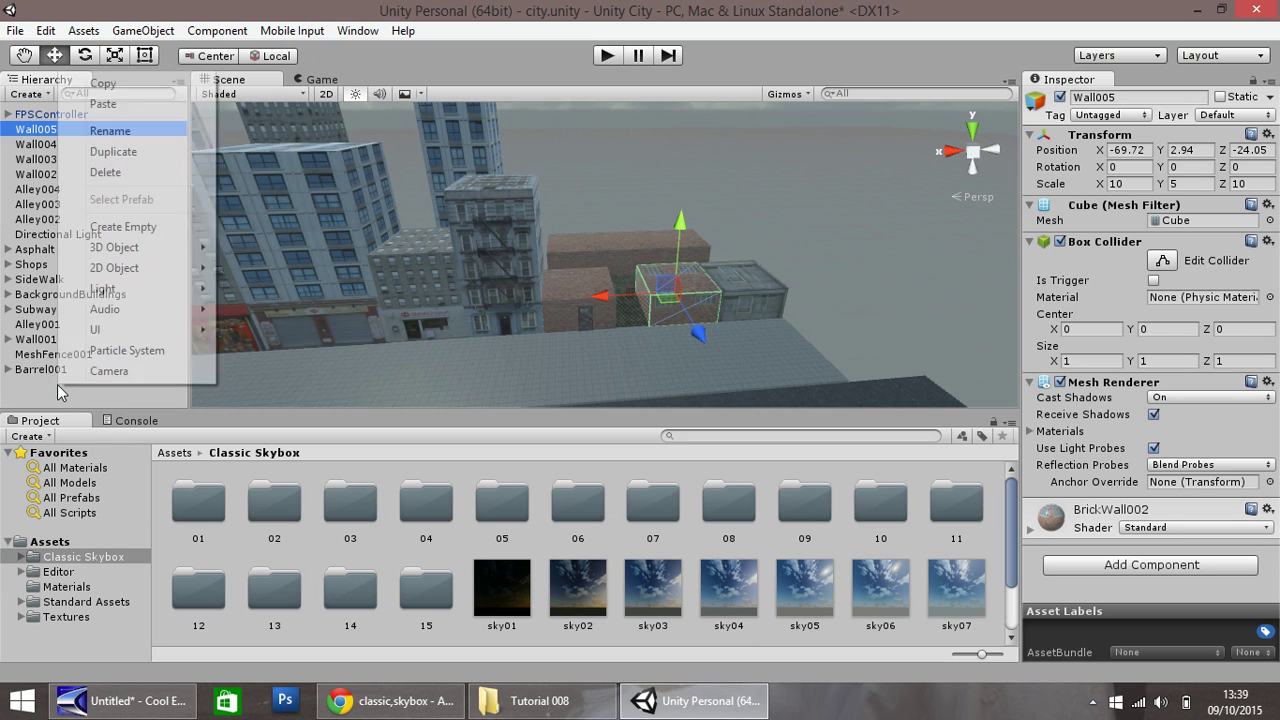
{"action": "left_click", "coordinate": [127, 230]}
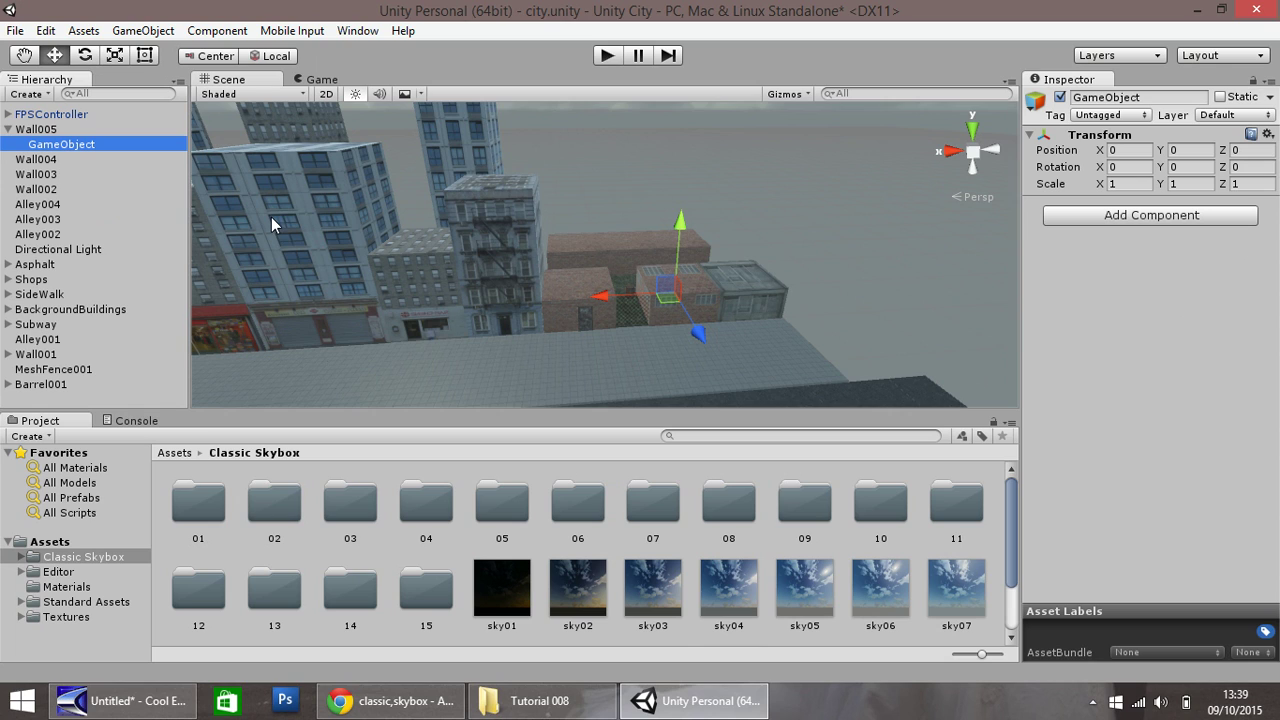
{"action": "left_click_drag", "start_coordinate": [32, 144], "coordinate": [44, 398]}
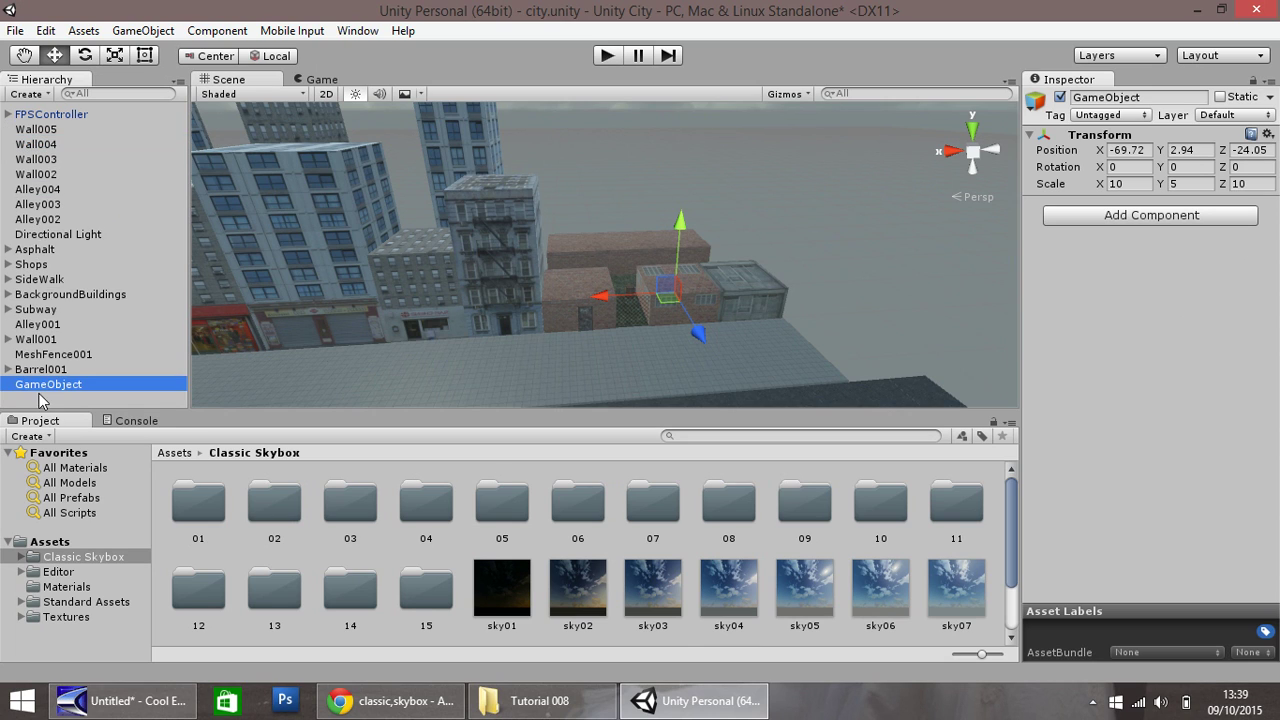
{"action": "right_click", "coordinate": [60, 388]}
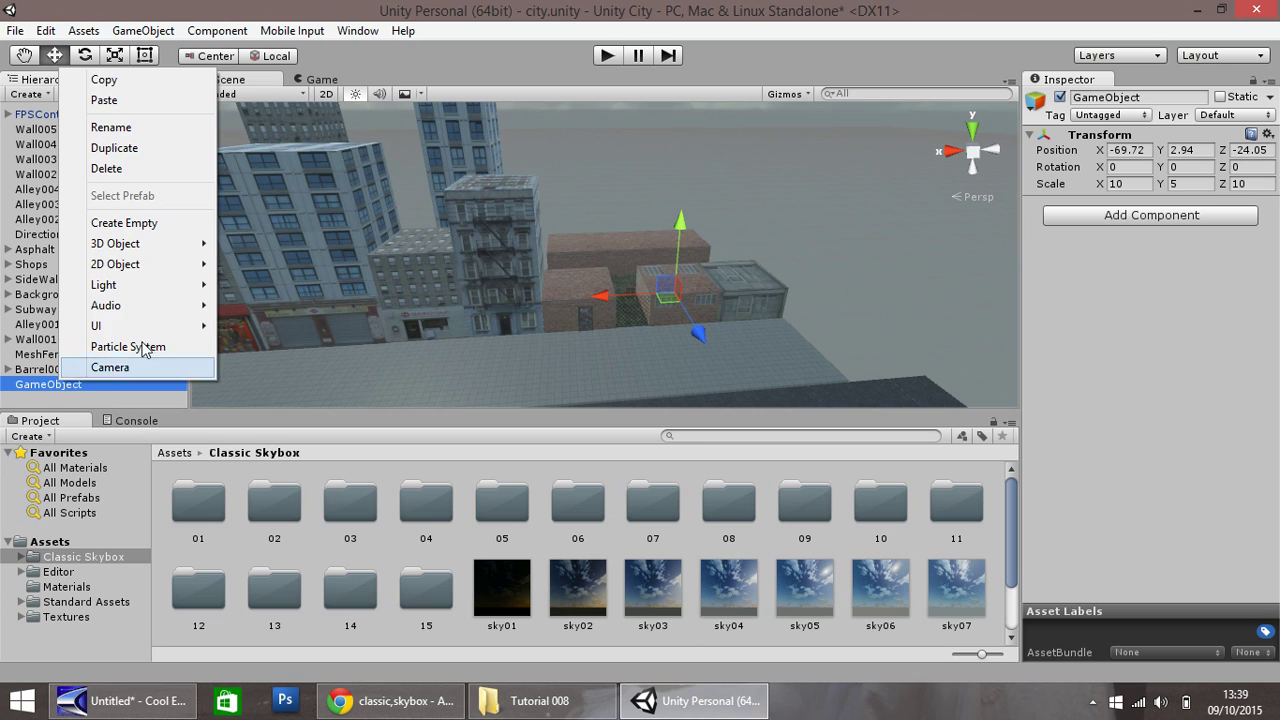
{"action": "left_click", "coordinate": [111, 127]}
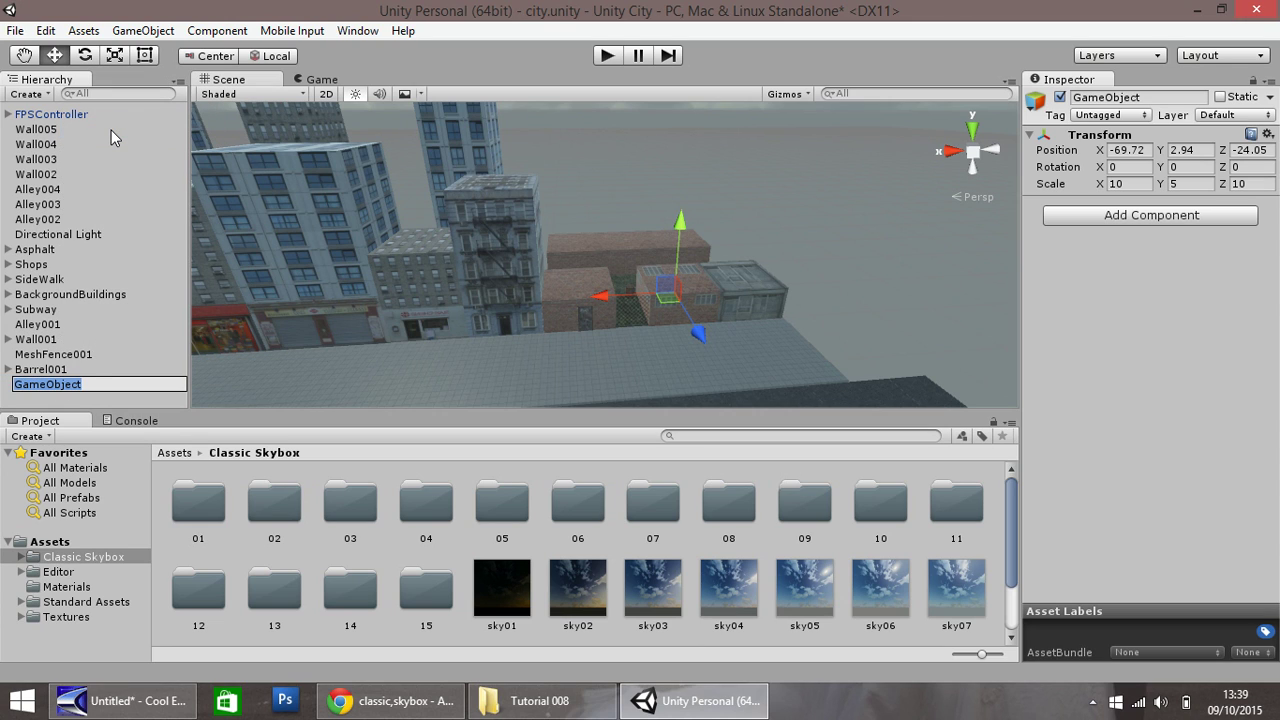
{"action": "type", "text": "Alley"}
{"action": "key", "text": "Return"}
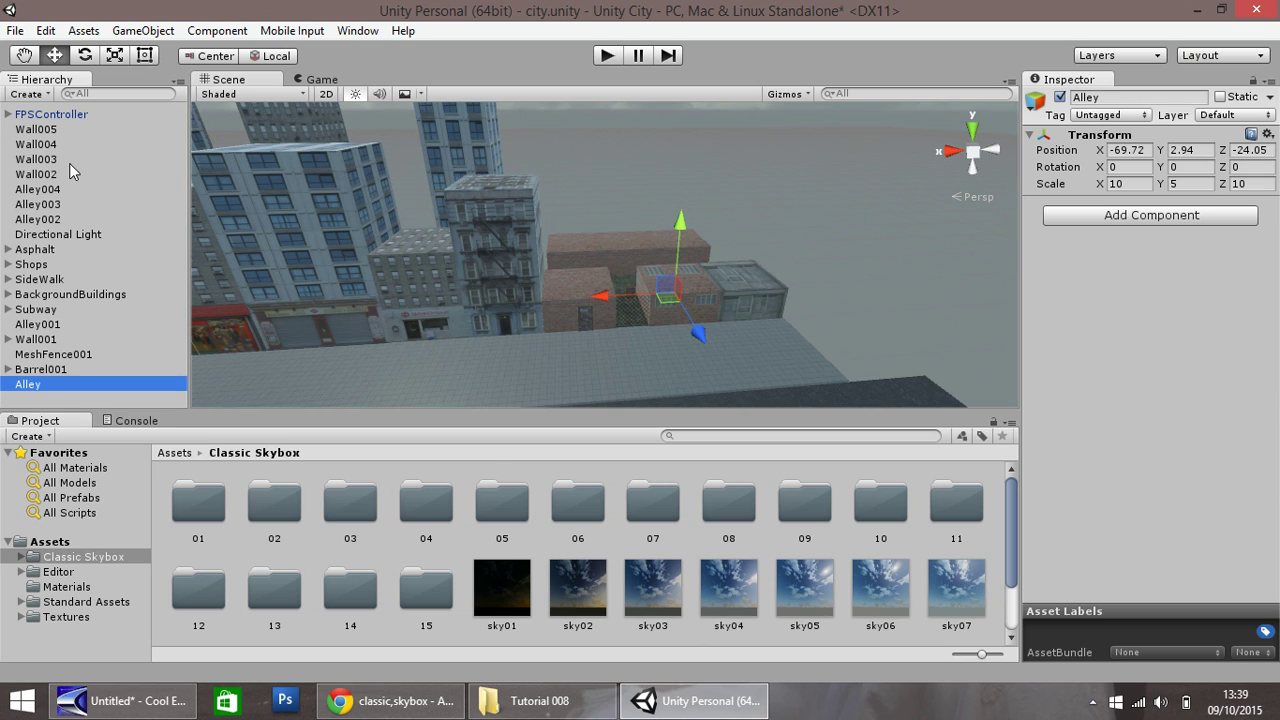
Parent MeshFence001, Alley001 and Wall005 through Alley002 under Alley, then collapse it
{"action": "left_click", "coordinate": [55, 358]}
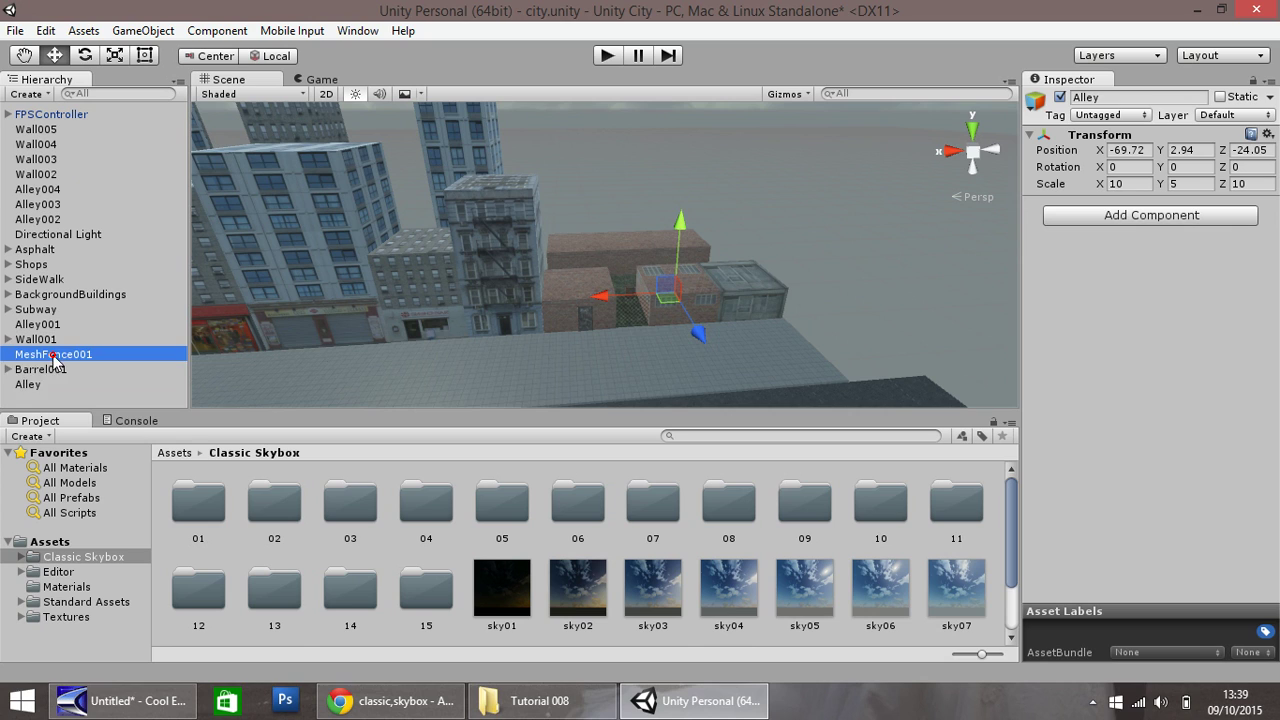
{"action": "left_click_drag", "start_coordinate": [55, 358], "coordinate": [28, 384]}
{"action": "left_click_drag", "start_coordinate": [45, 326], "coordinate": [30, 372]}
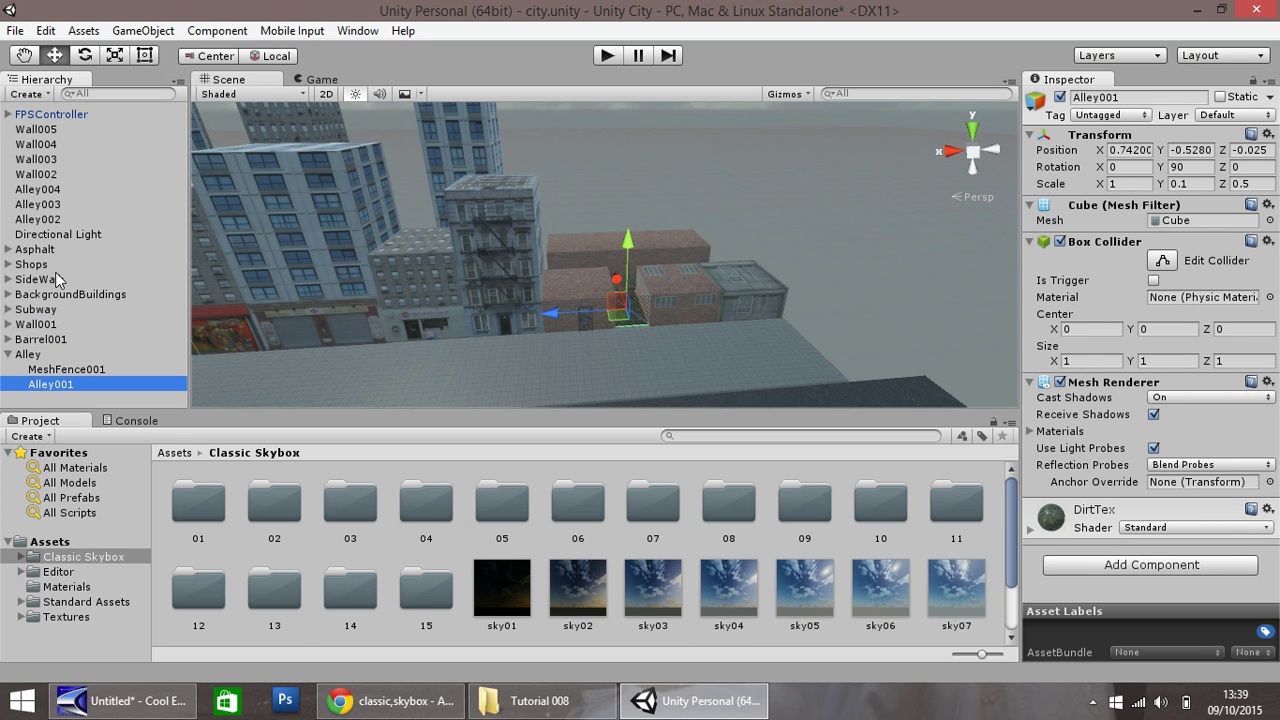
{"action": "left_click", "coordinate": [36, 130]}
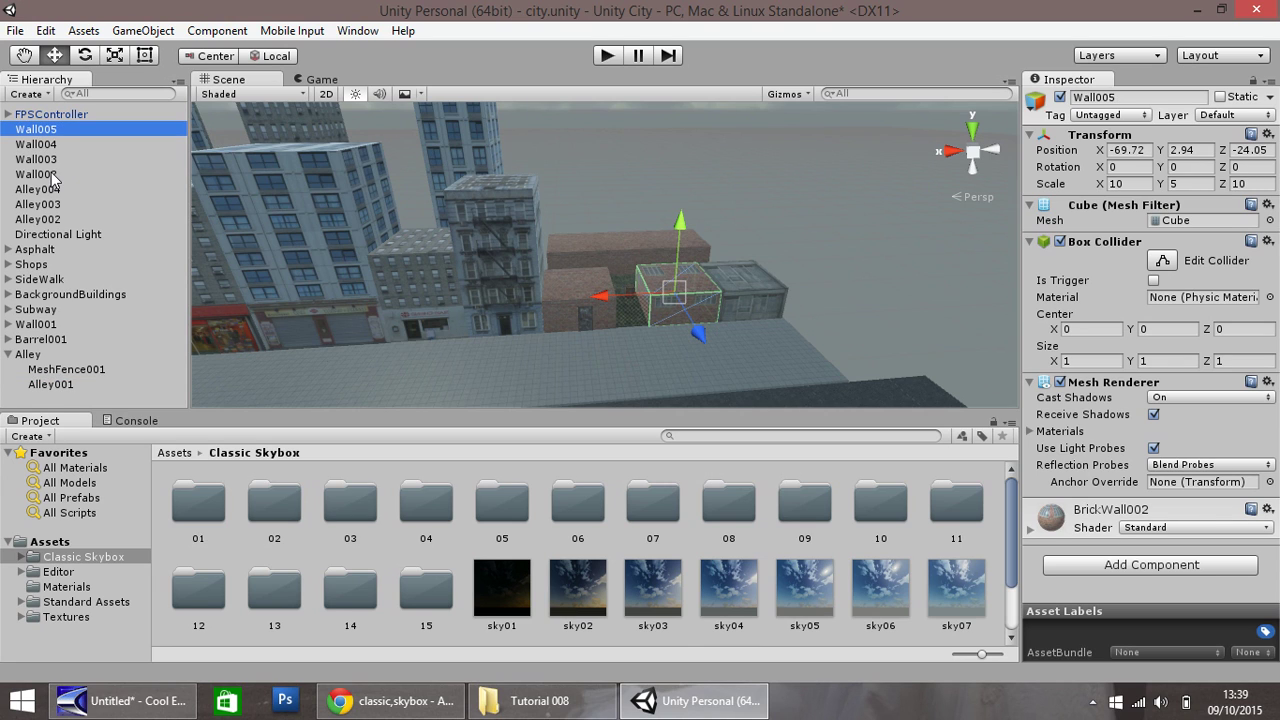
{"action": "left_click", "coordinate": [50, 219], "text": "shift"}
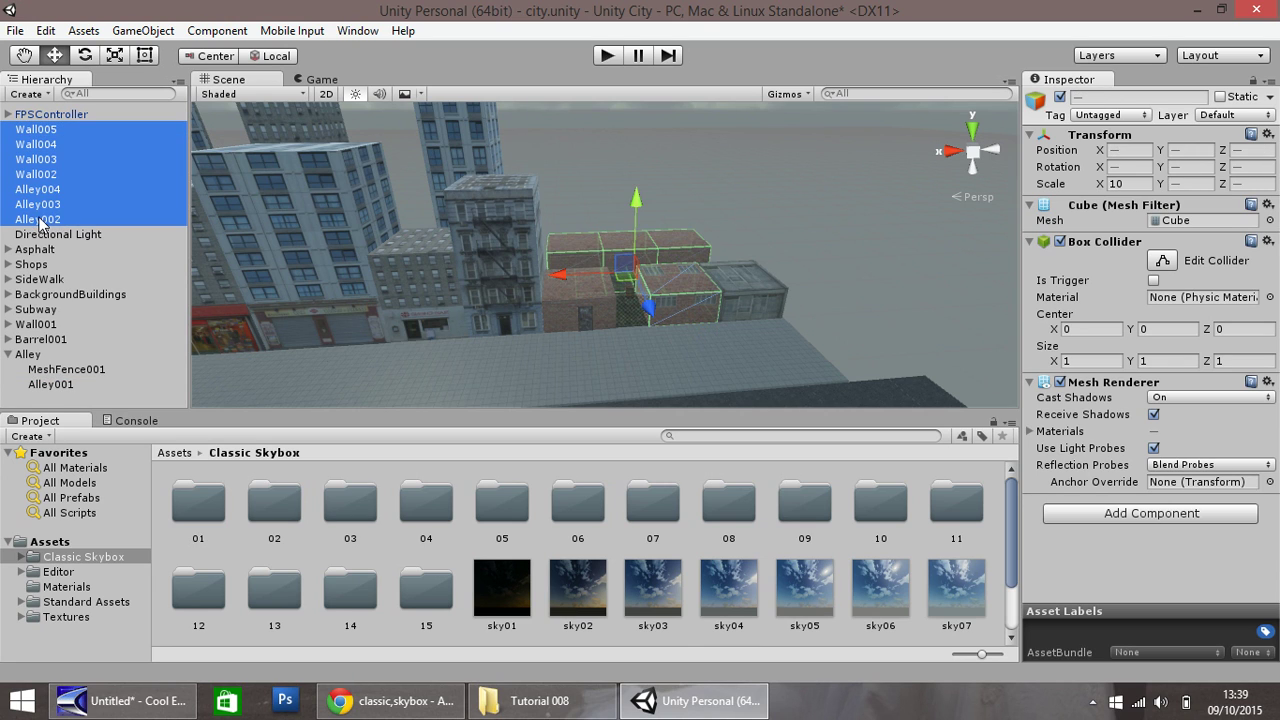
{"action": "left_click_drag", "start_coordinate": [40, 222], "coordinate": [36, 356]}
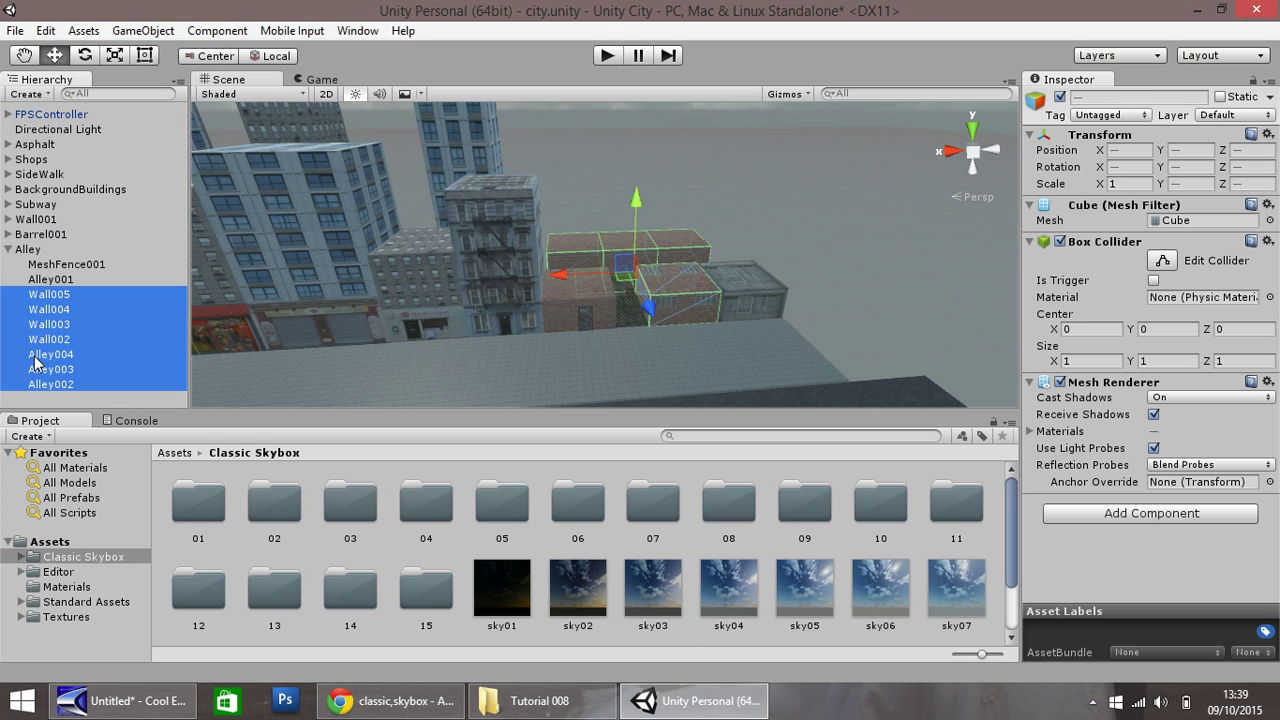
{"action": "left_click", "coordinate": [8, 250]}
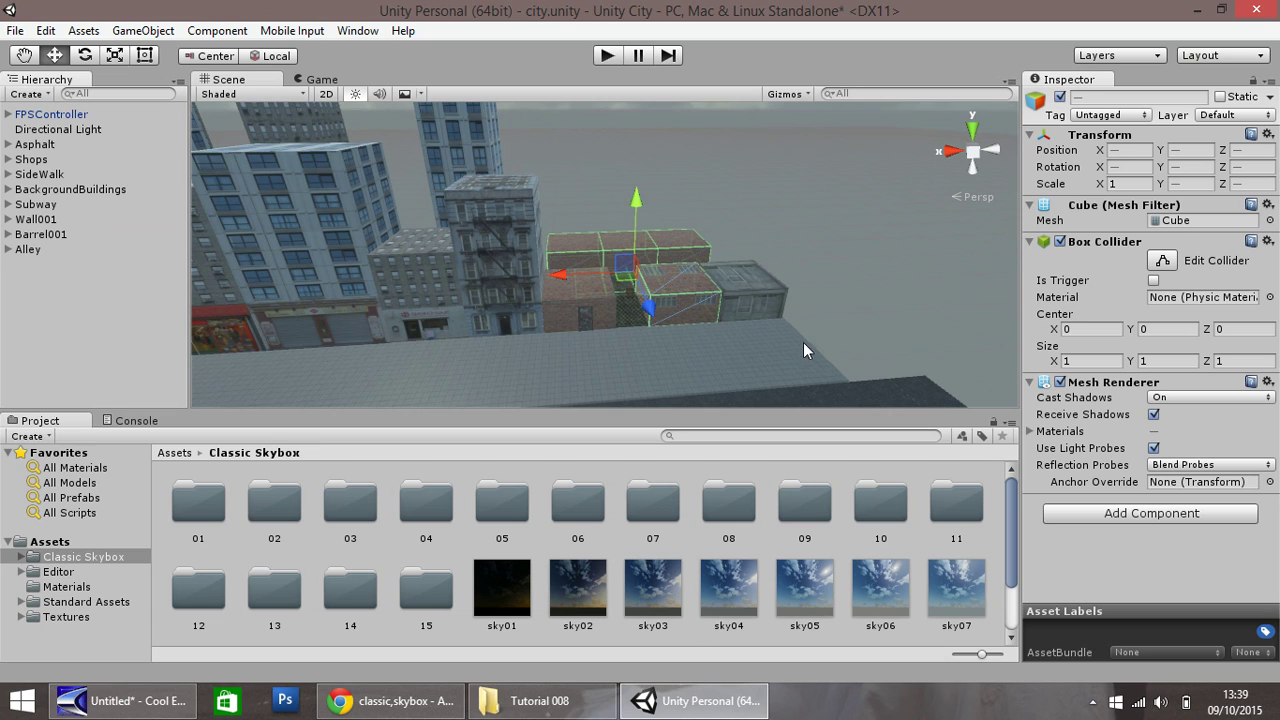
Slide sidewalk pieces SideWalk047–SideWalk049 along X to extend the pavement
{"action": "left_click", "coordinate": [25, 56]}
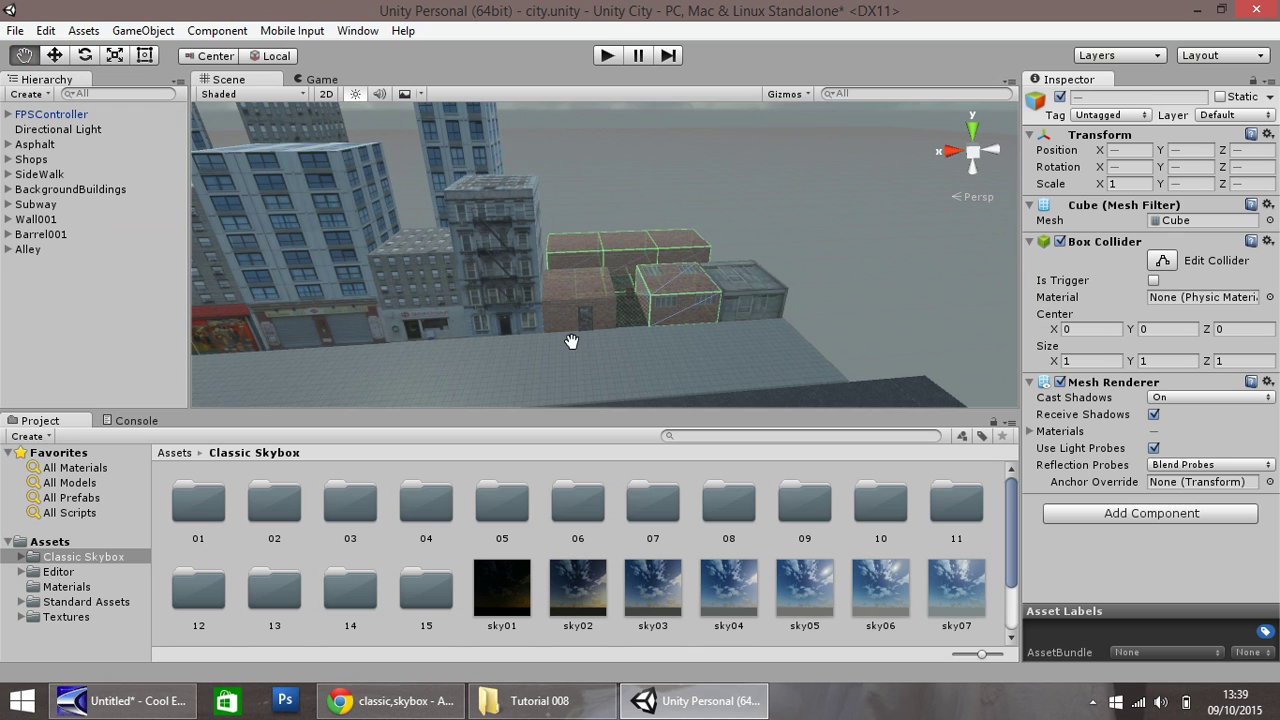
{"action": "left_click_drag", "start_coordinate": [571, 341], "coordinate": [274, 323]}
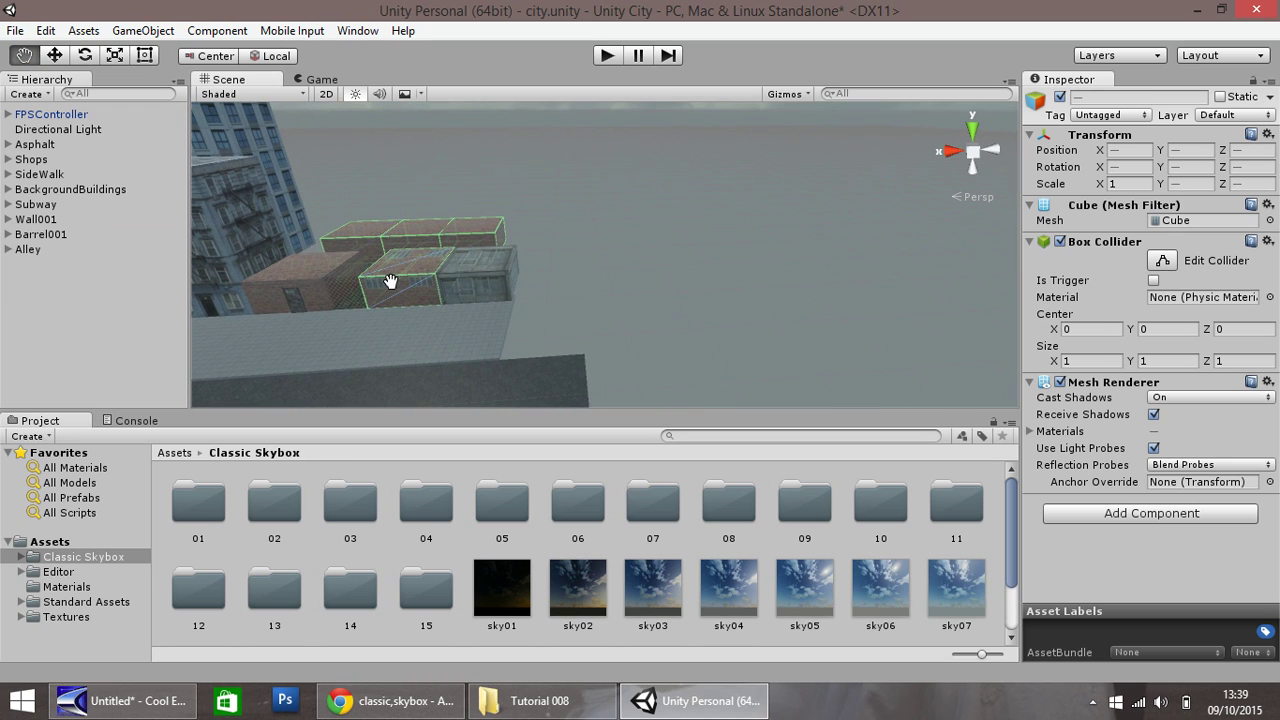
{"action": "left_click", "coordinate": [54, 56]}
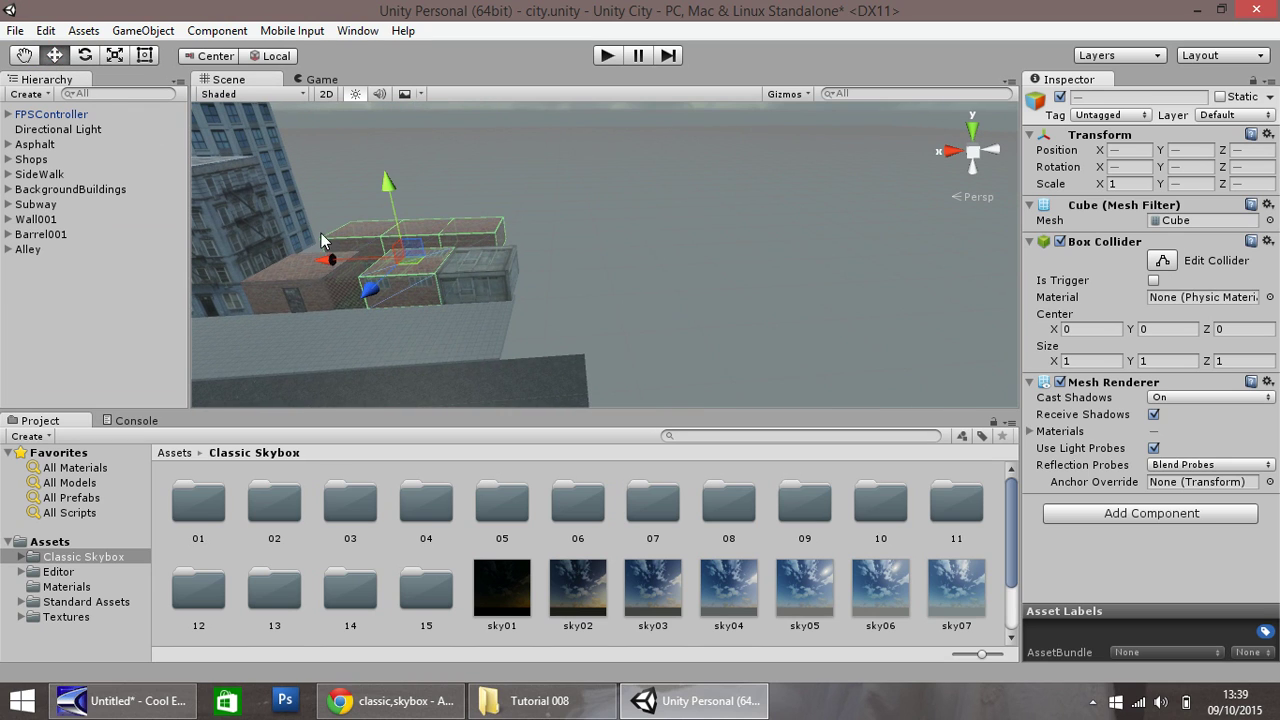
{"action": "left_click", "coordinate": [459, 338]}
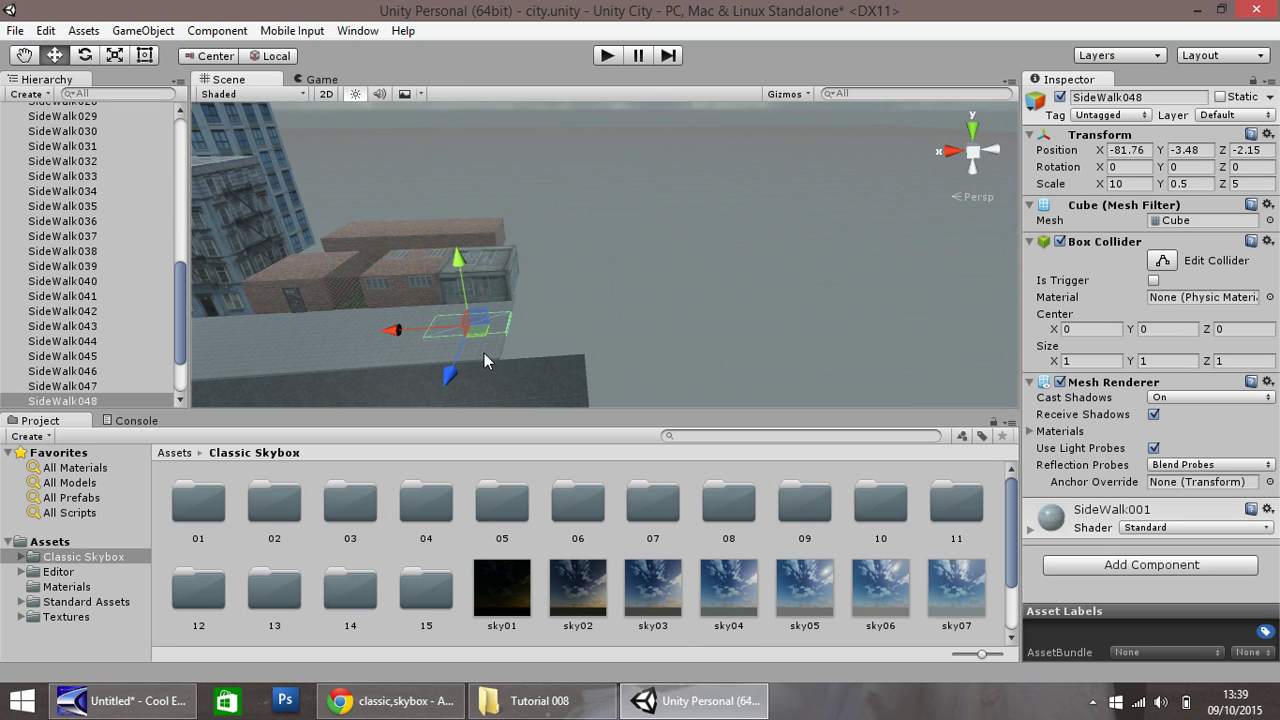
{"action": "left_click", "coordinate": [492, 320], "text": "shift"}
{"action": "left_click", "coordinate": [491, 319], "text": "shift"}
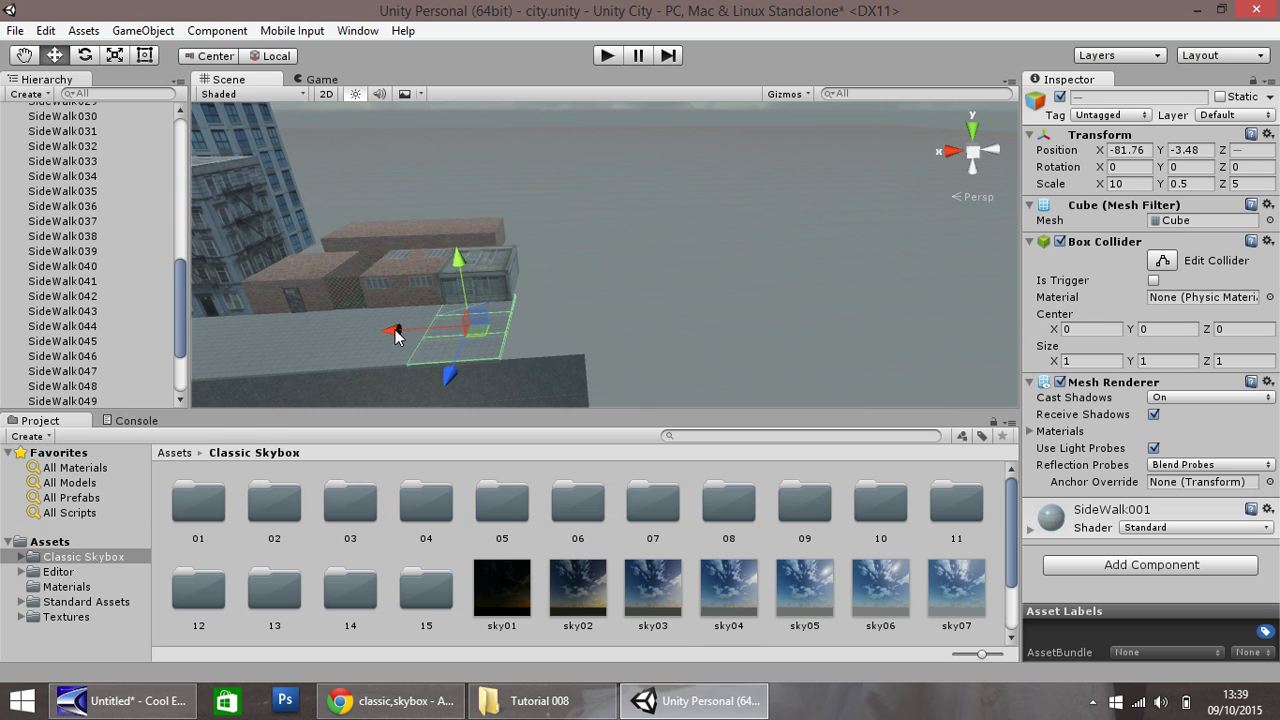
{"action": "left_click_drag", "start_coordinate": [400, 332], "coordinate": [483, 344]}
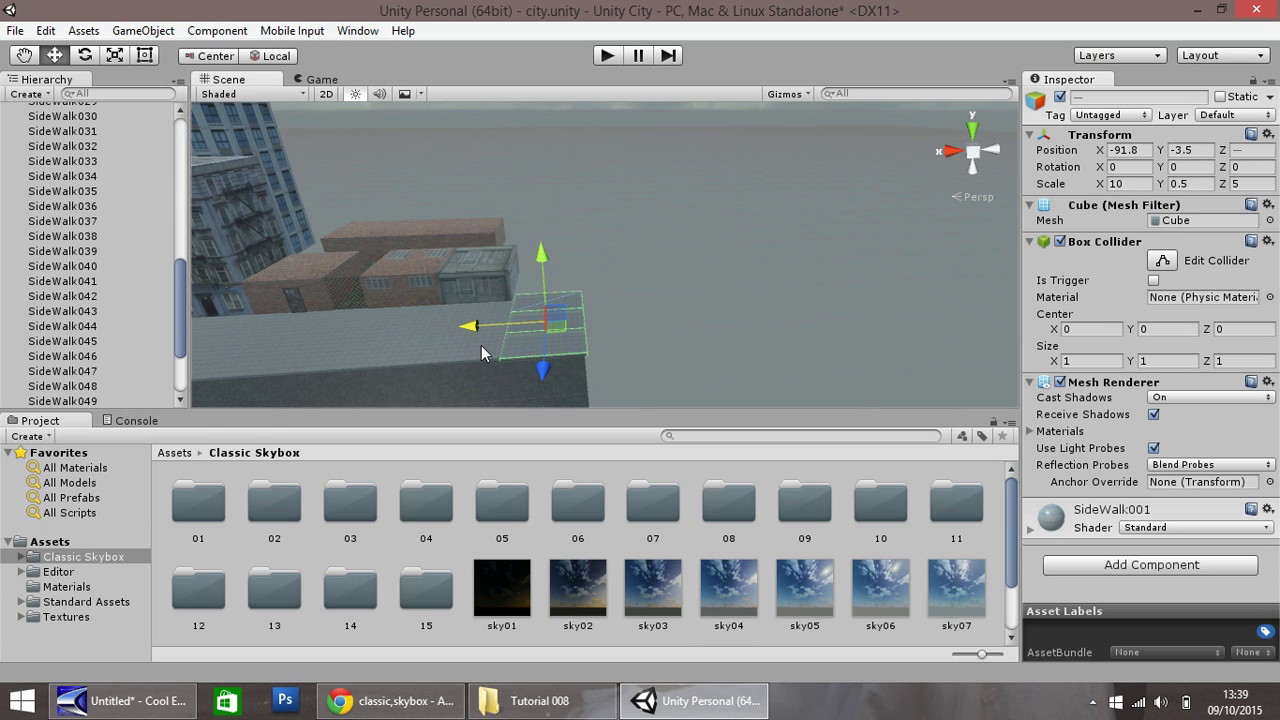
{"action": "scroll", "coordinate": [487, 348], "scroll_direction": "up", "scroll_amount": 3}
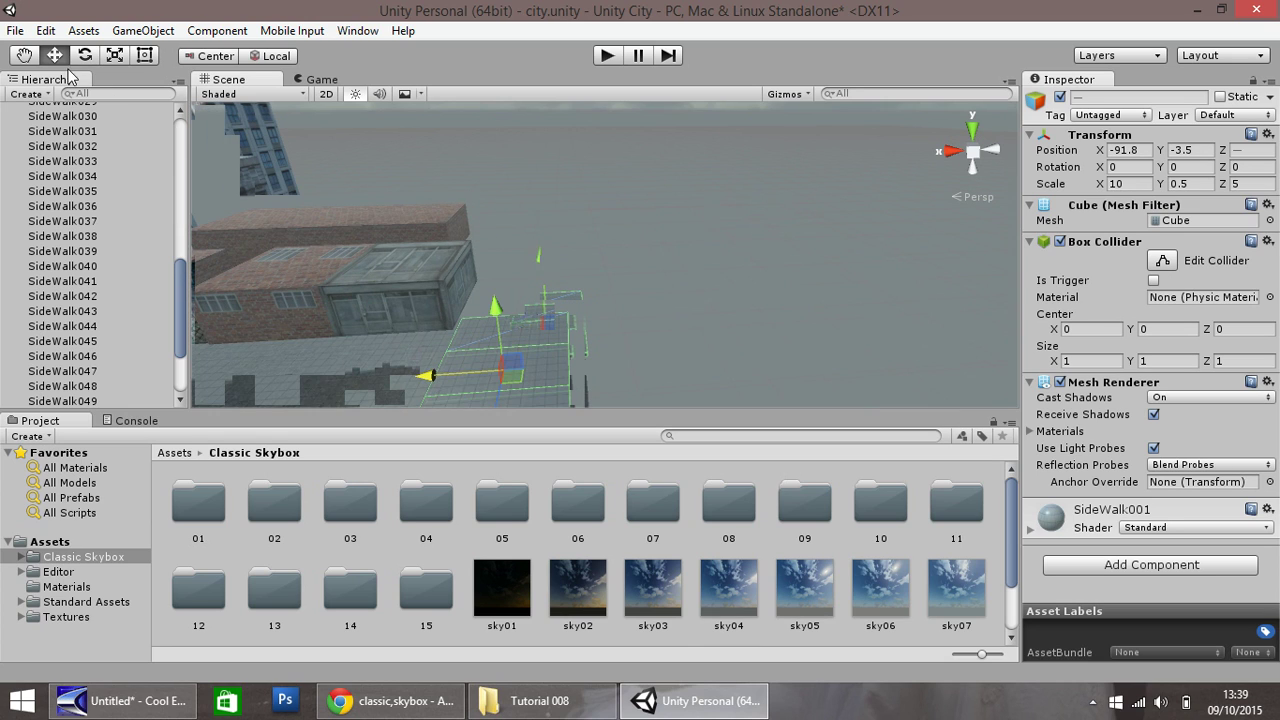
{"action": "left_click", "coordinate": [26, 56]}
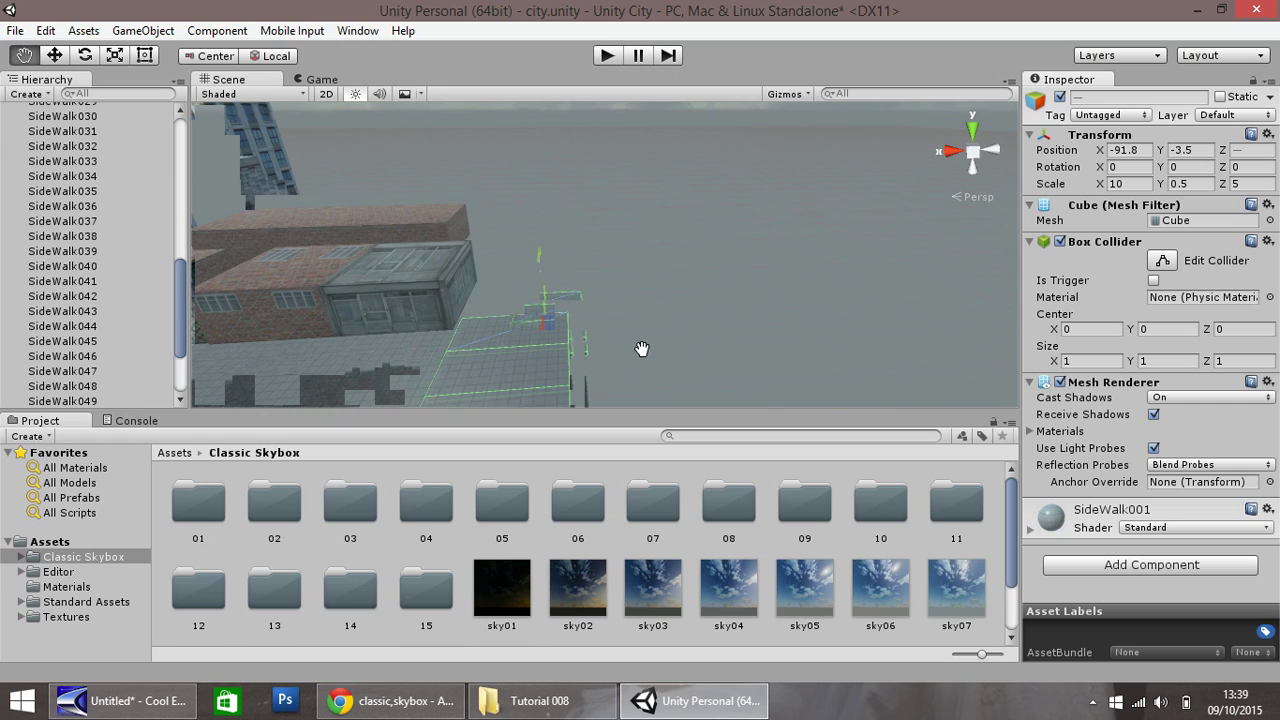
{"action": "left_click_drag", "start_coordinate": [643, 349], "coordinate": [709, 263]}
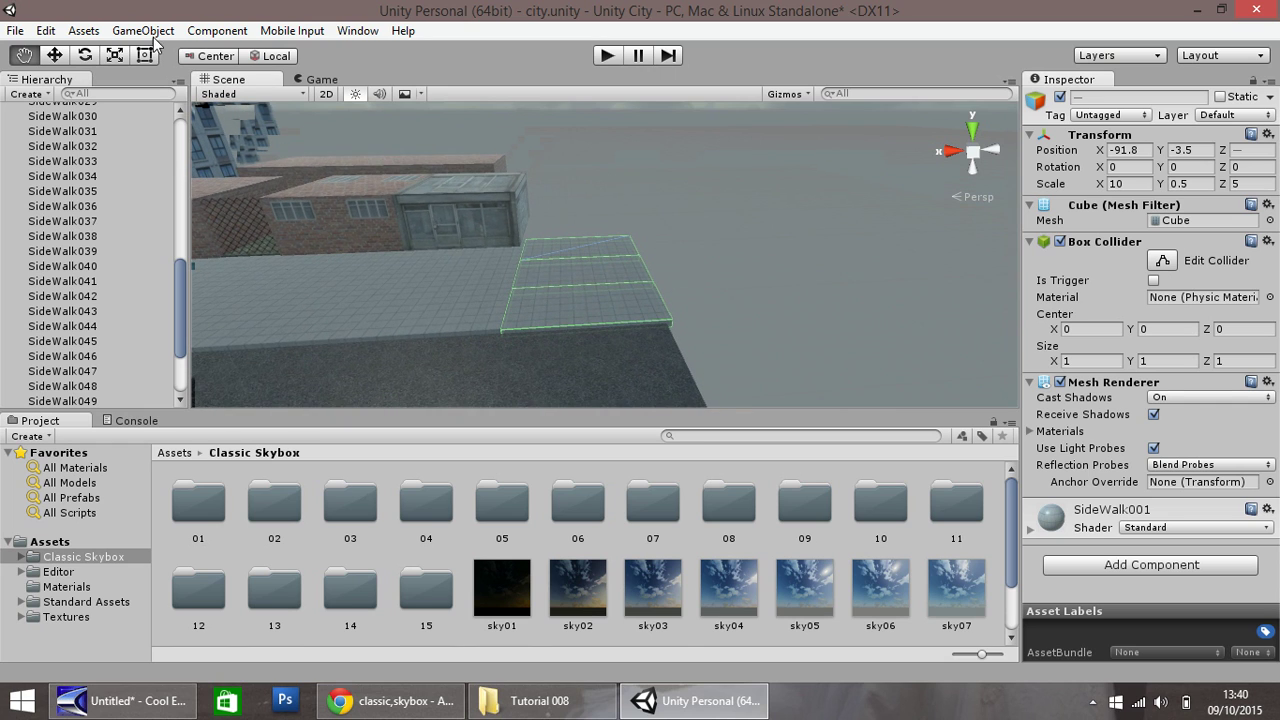
{"action": "left_click", "coordinate": [54, 56]}
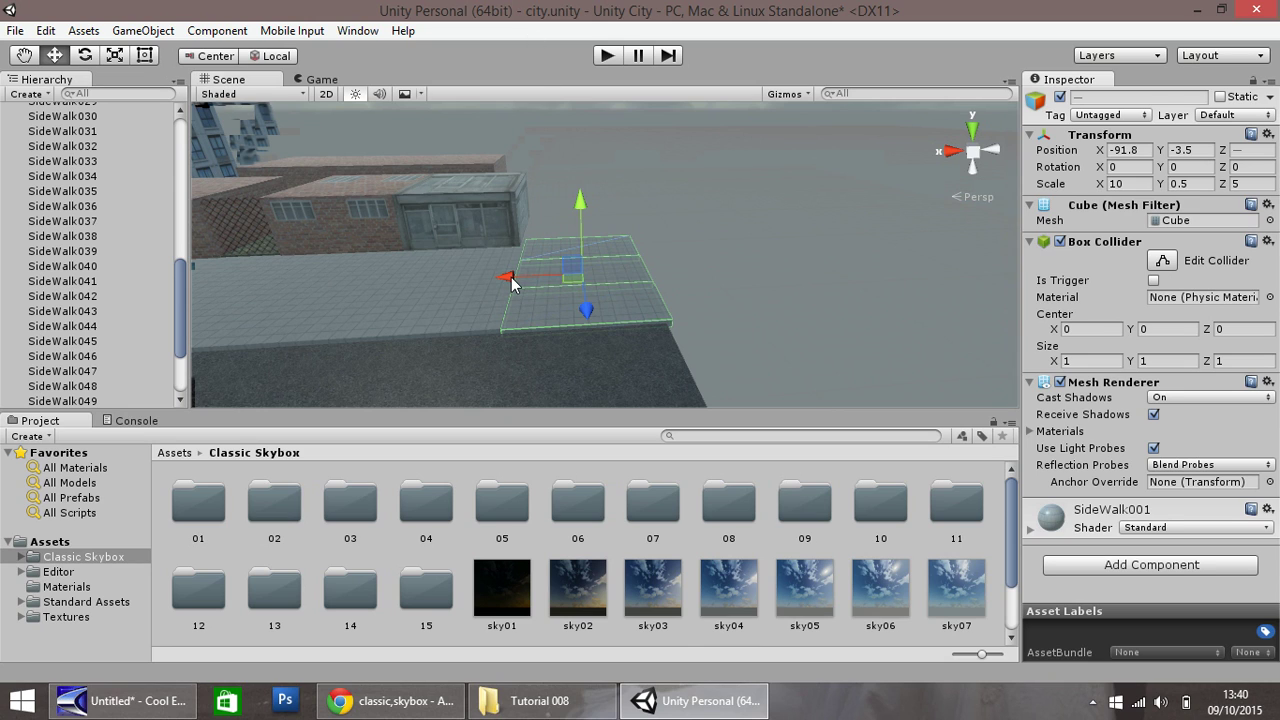
{"action": "left_click_drag", "start_coordinate": [504, 277], "coordinate": [640, 285]}
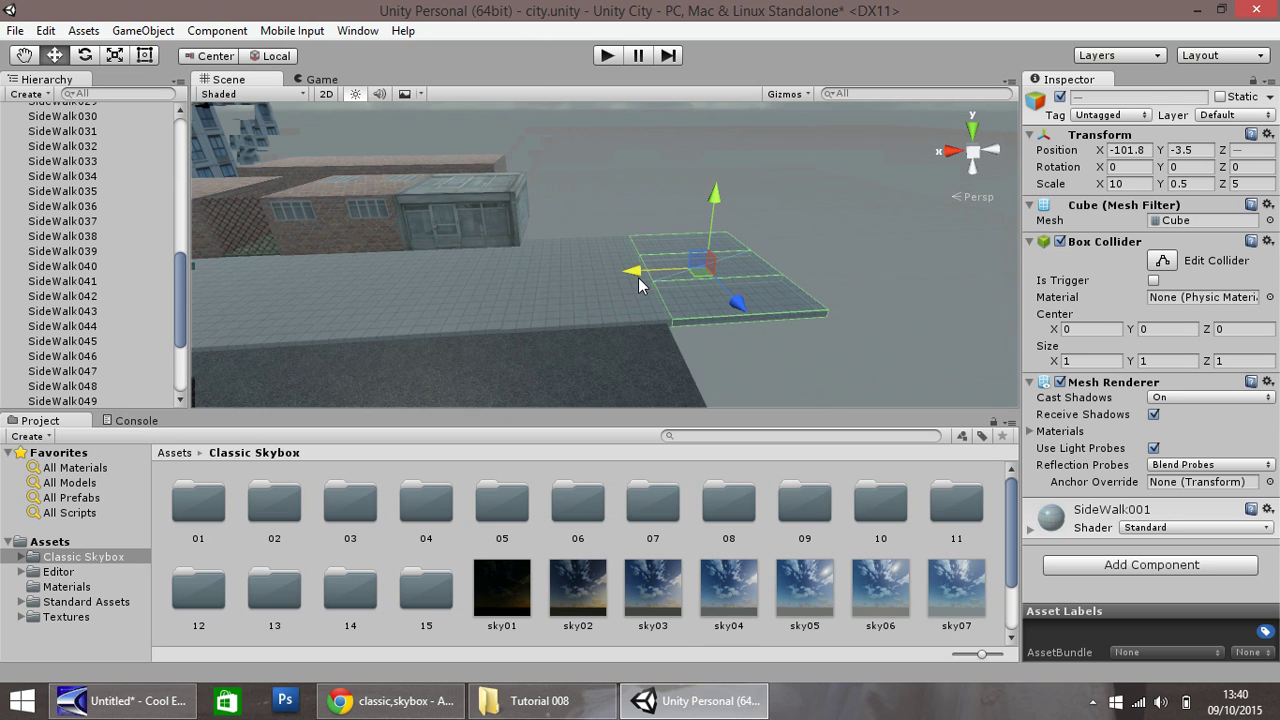
Duplicate Asphalt008 along X and slide the adjacent sidewalk pieces along Z over it
{"action": "left_click", "coordinate": [675, 377]}
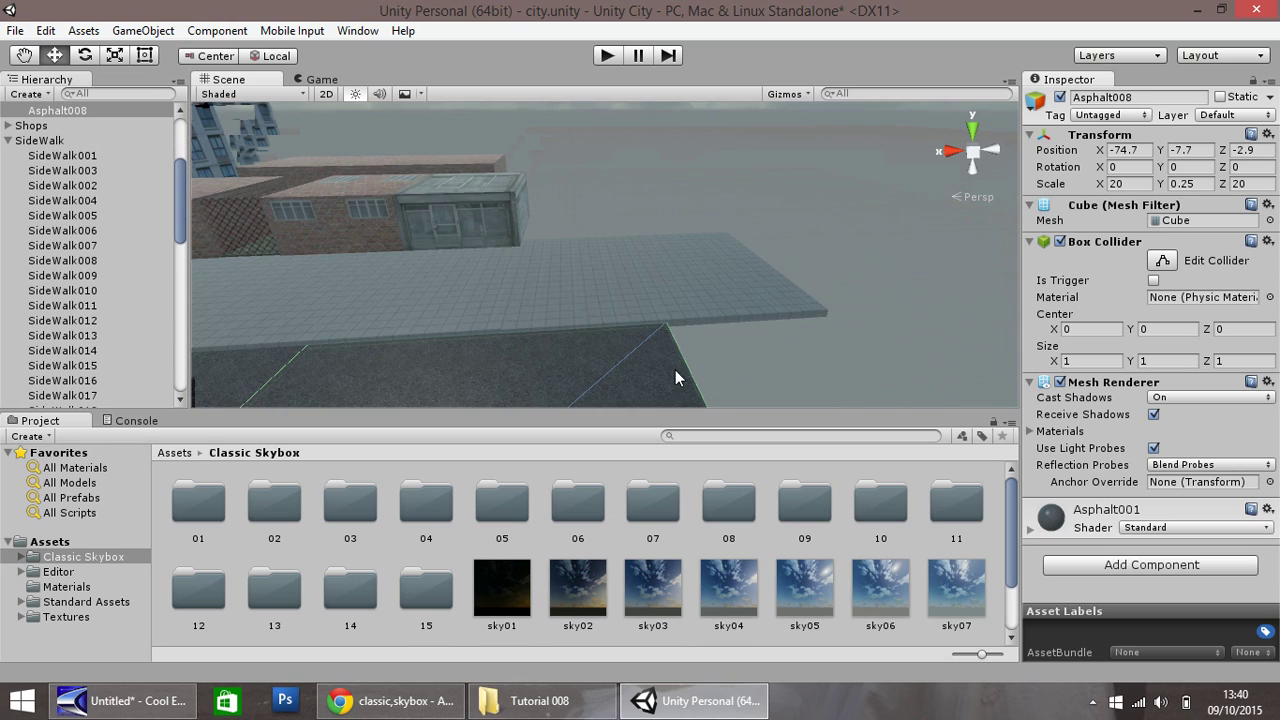
{"action": "scroll", "coordinate": [608, 346], "scroll_direction": "down", "scroll_amount": 3}
{"action": "key", "text": "ctrl+d"}
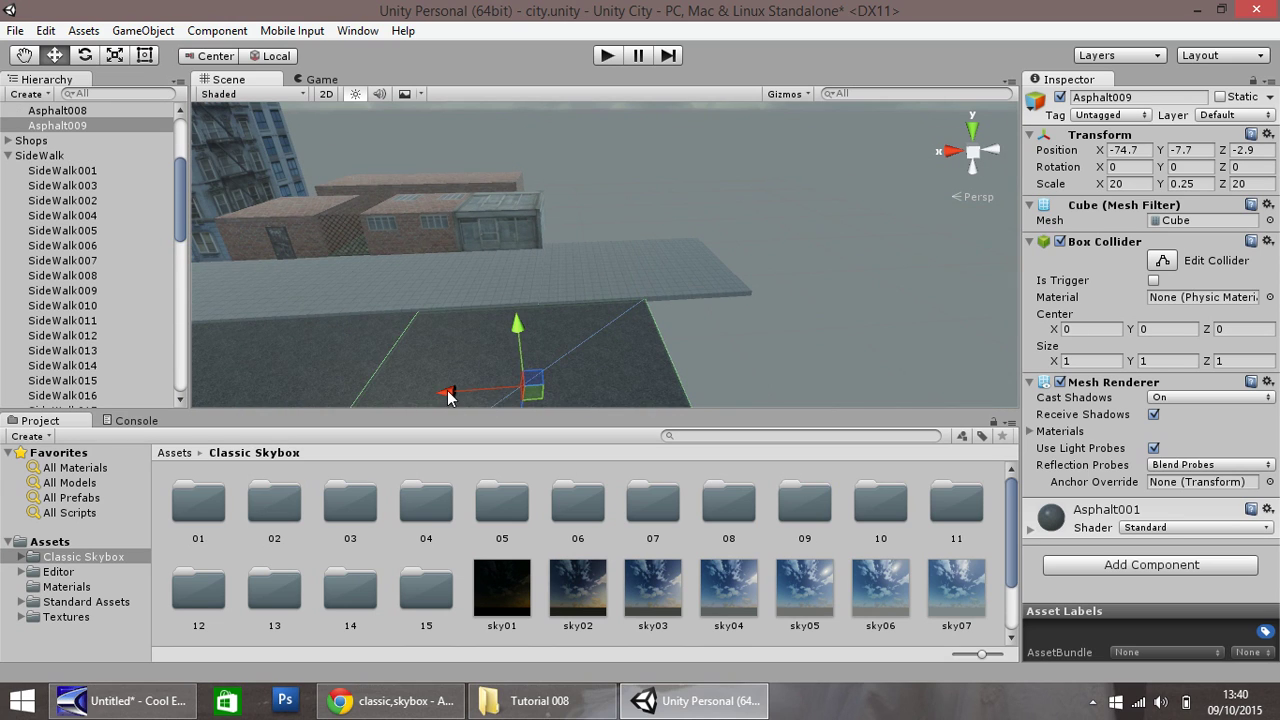
{"action": "left_click_drag", "start_coordinate": [452, 392], "coordinate": [784, 378]}
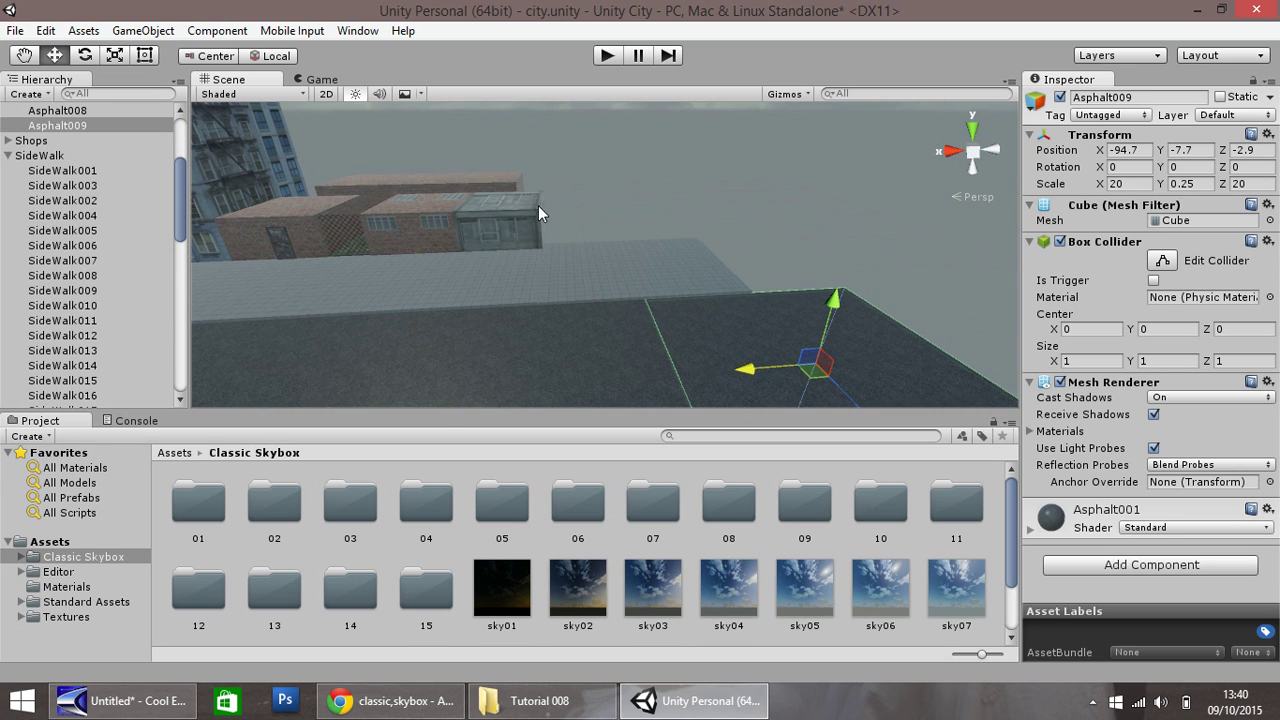
{"action": "left_click", "coordinate": [692, 260]}
{"action": "left_click_drag", "start_coordinate": [710, 263], "coordinate": [724, 365]}
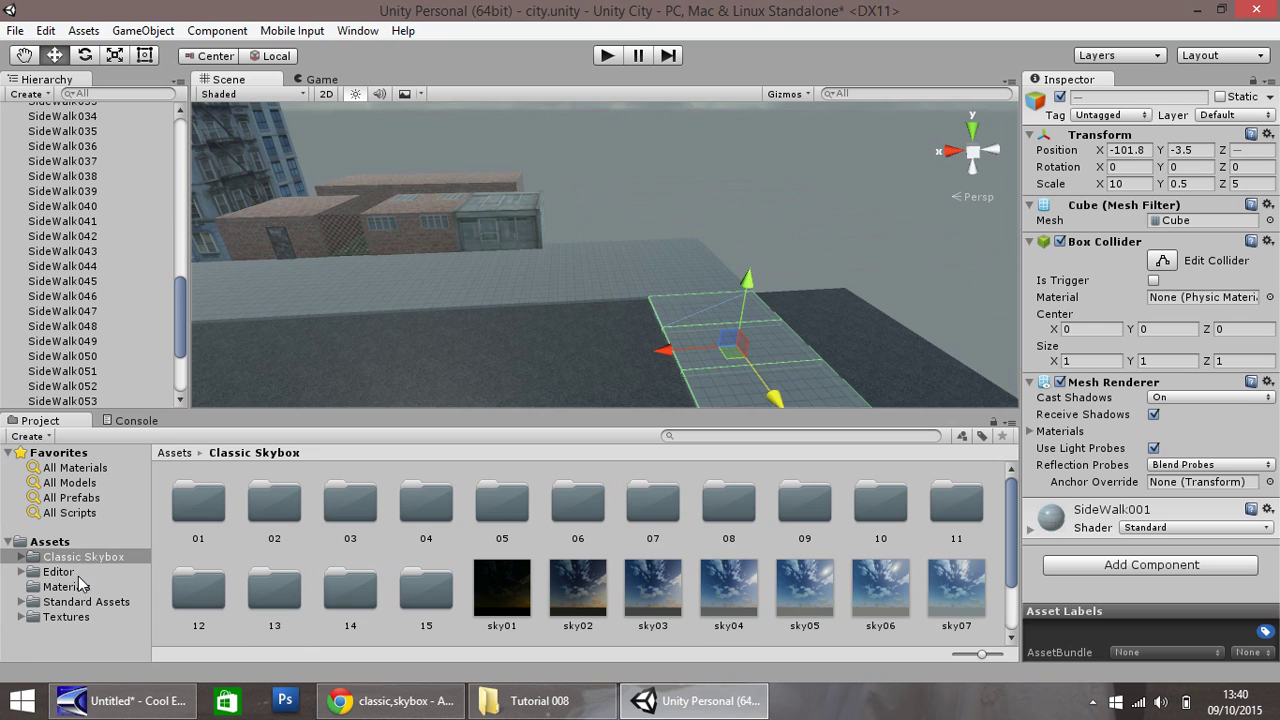
Import Background001, Background005, Building002 and Building003 from Tutorial 008 into BuildingTextures
{"action": "left_click", "coordinate": [21, 616]}
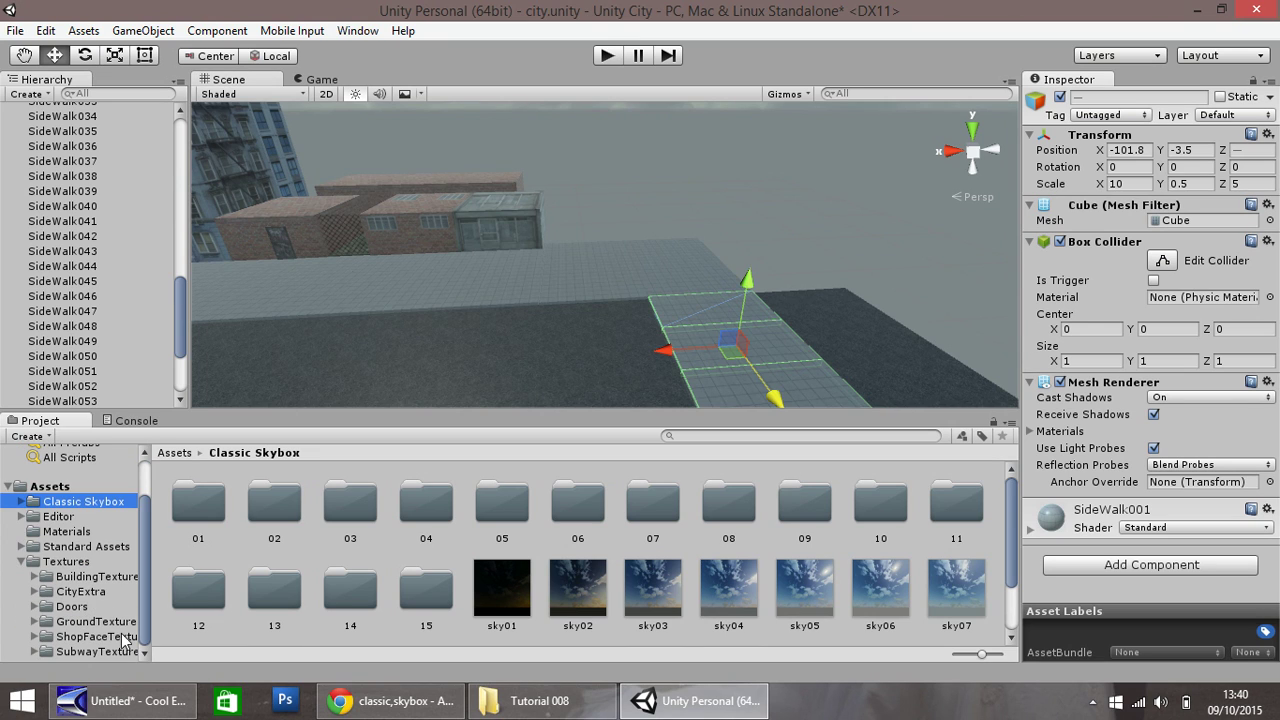
{"action": "left_click", "coordinate": [97, 578]}
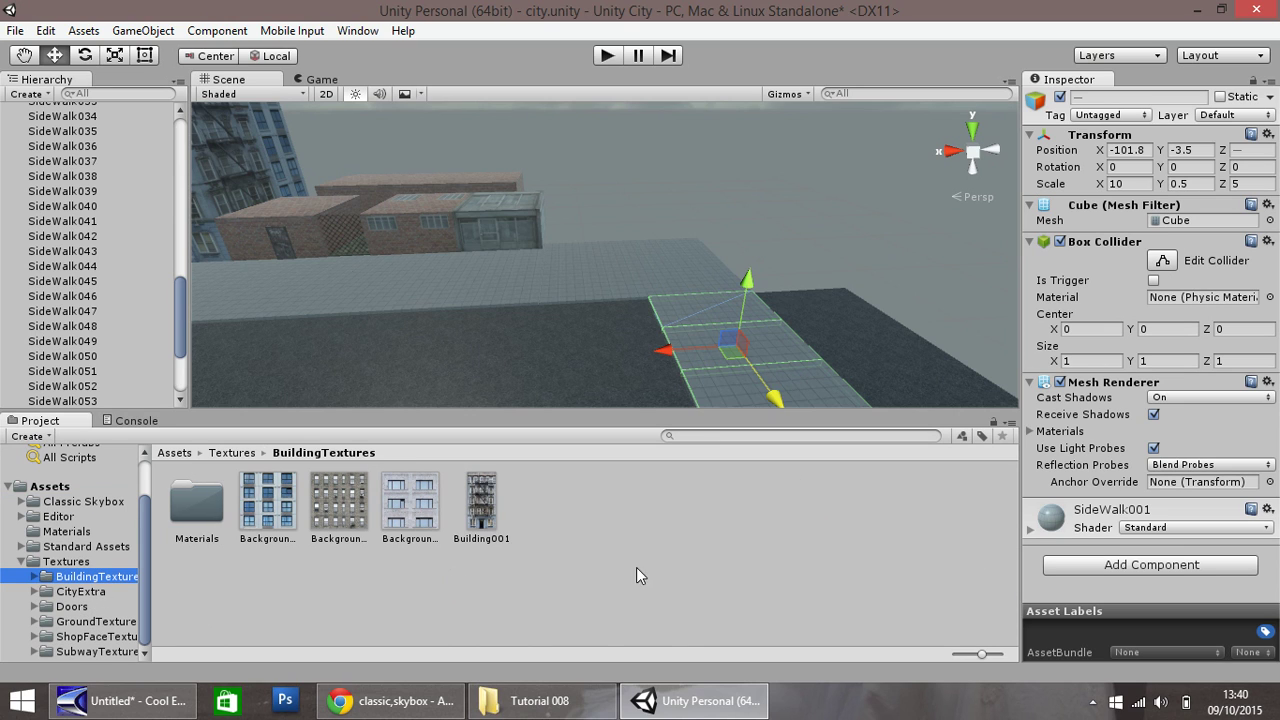
{"action": "left_click", "coordinate": [540, 700]}
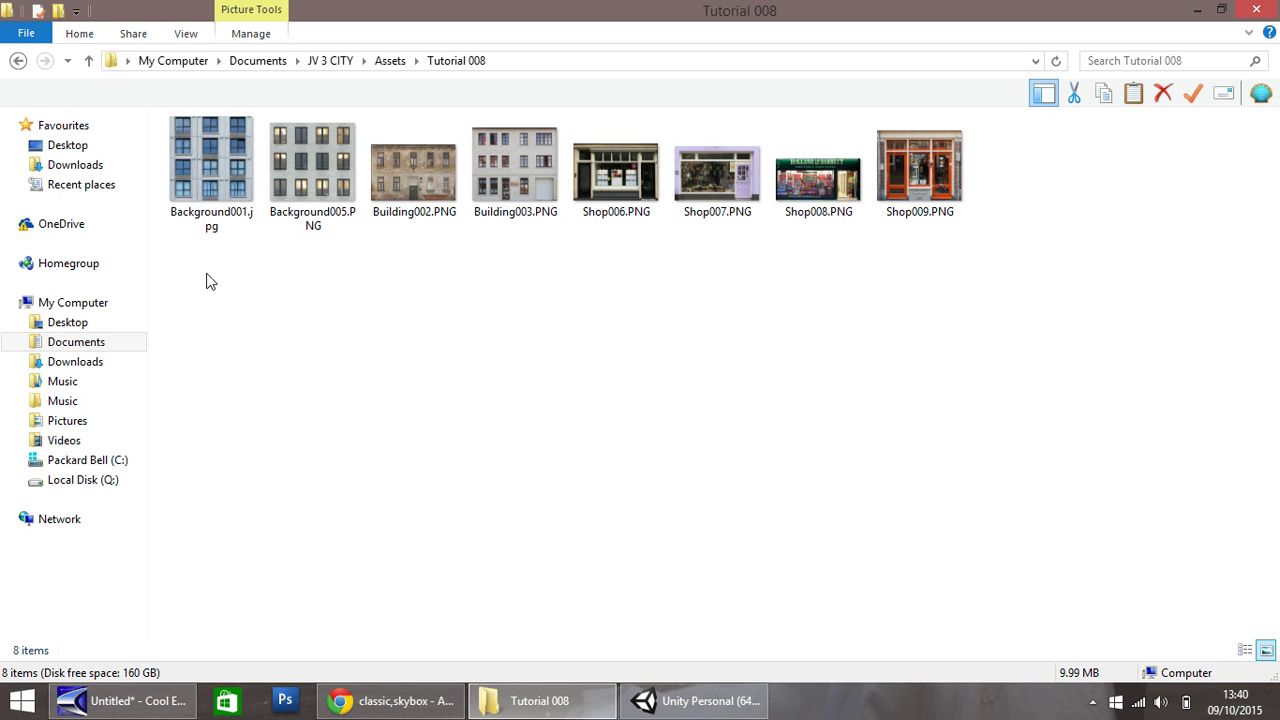
{"action": "left_click_drag", "start_coordinate": [206, 274], "coordinate": [553, 517]}
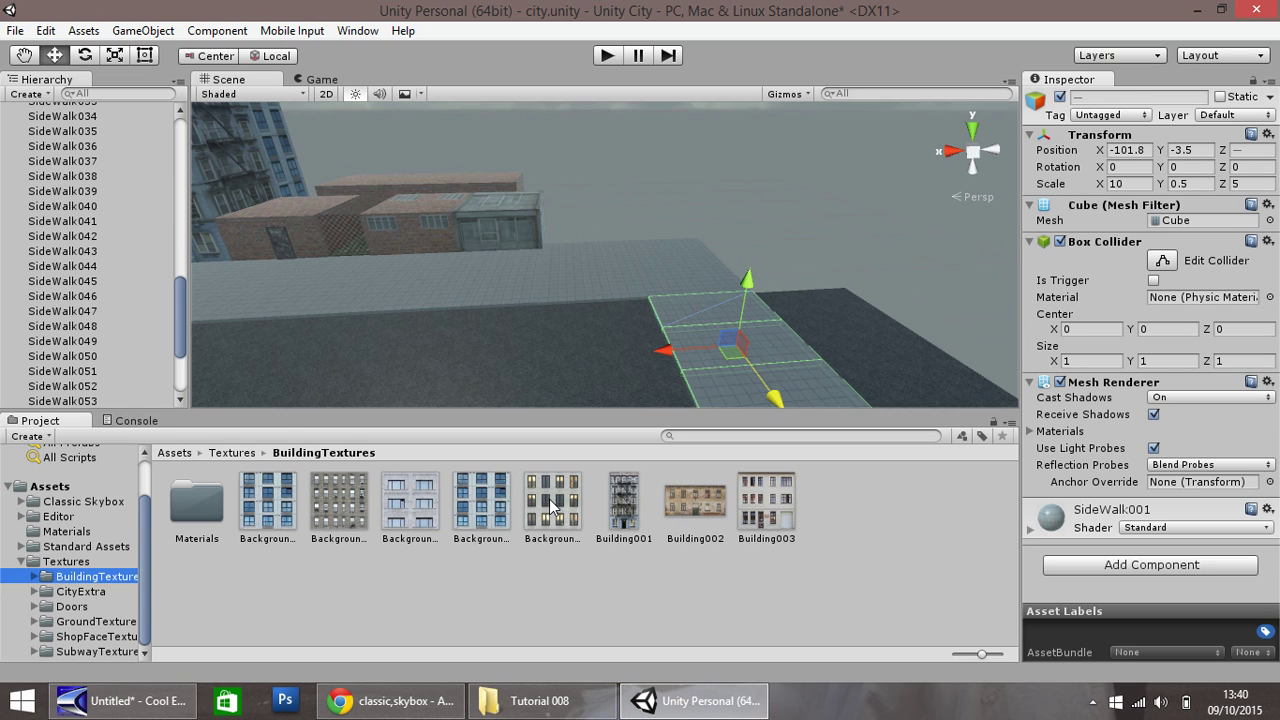
Duplicate Shop007 as Shop009, move it to X -91.7, and apply the Building002 texture
{"action": "left_click", "coordinate": [226, 172]}
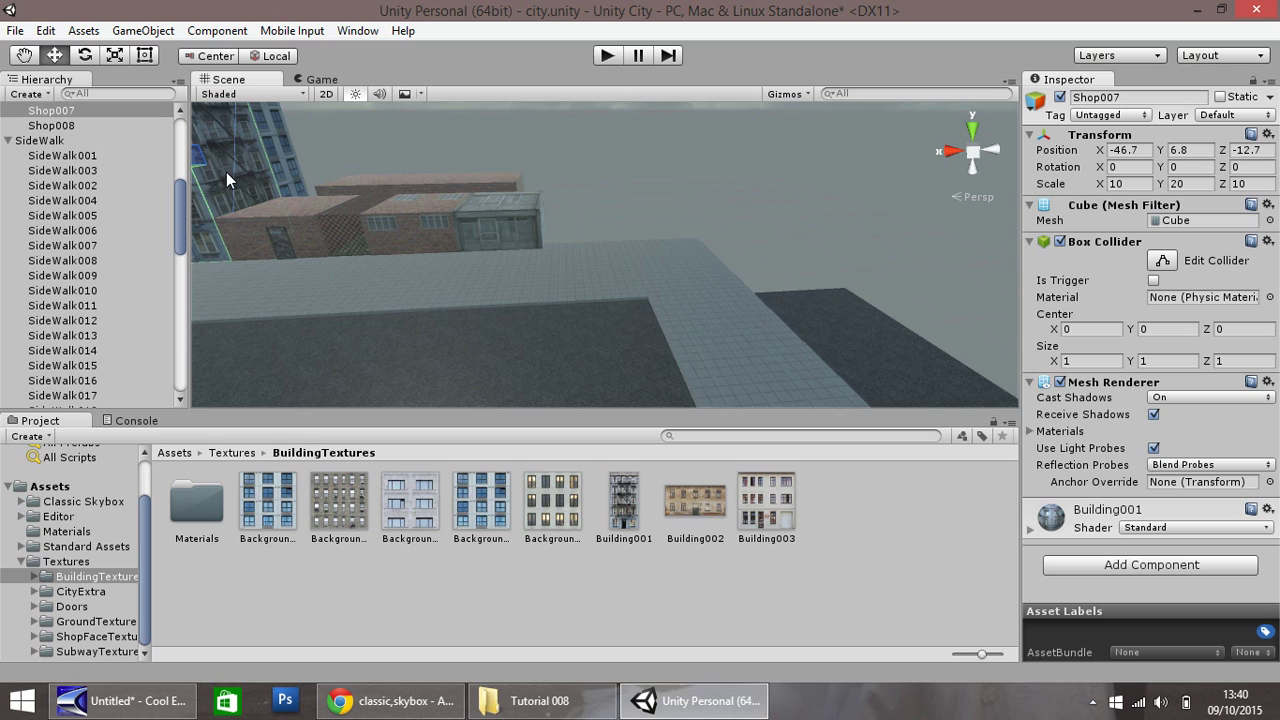
{"action": "scroll", "coordinate": [227, 171], "scroll_direction": "down", "scroll_amount": 4}
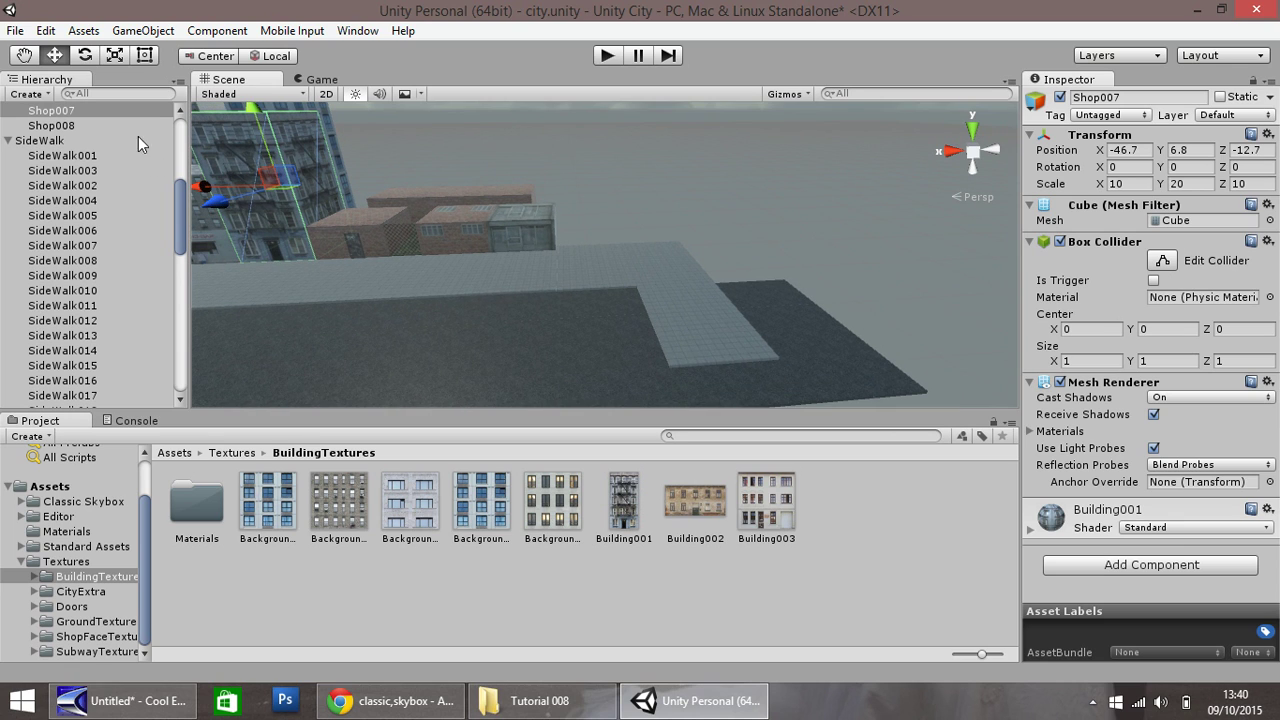
{"action": "mouse_move", "coordinate": [178, 206]}
{"action": "left_mouse_down"}
{"action": "mouse_move", "coordinate": [177, 175]}
{"action": "mouse_move", "coordinate": [175, 192]}
{"action": "left_mouse_up"}
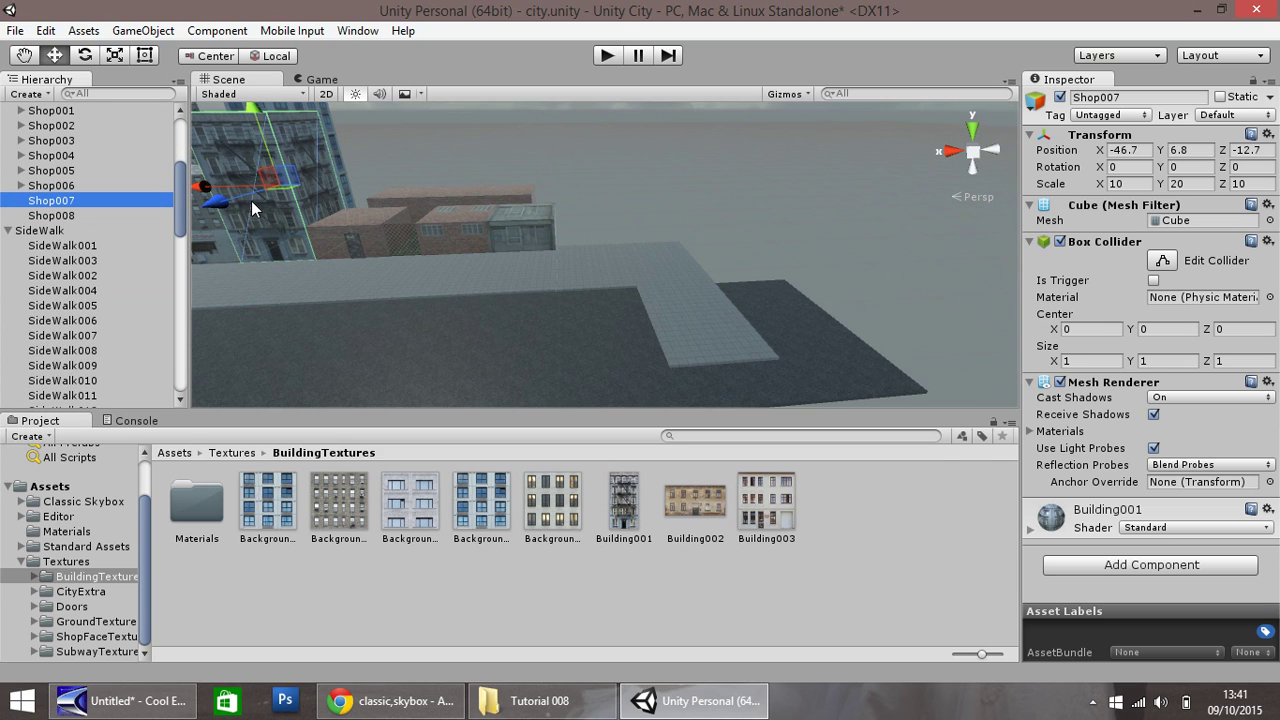
{"action": "key", "text": "ctrl+d"}
{"action": "left_click_drag", "start_coordinate": [210, 188], "coordinate": [531, 181]}
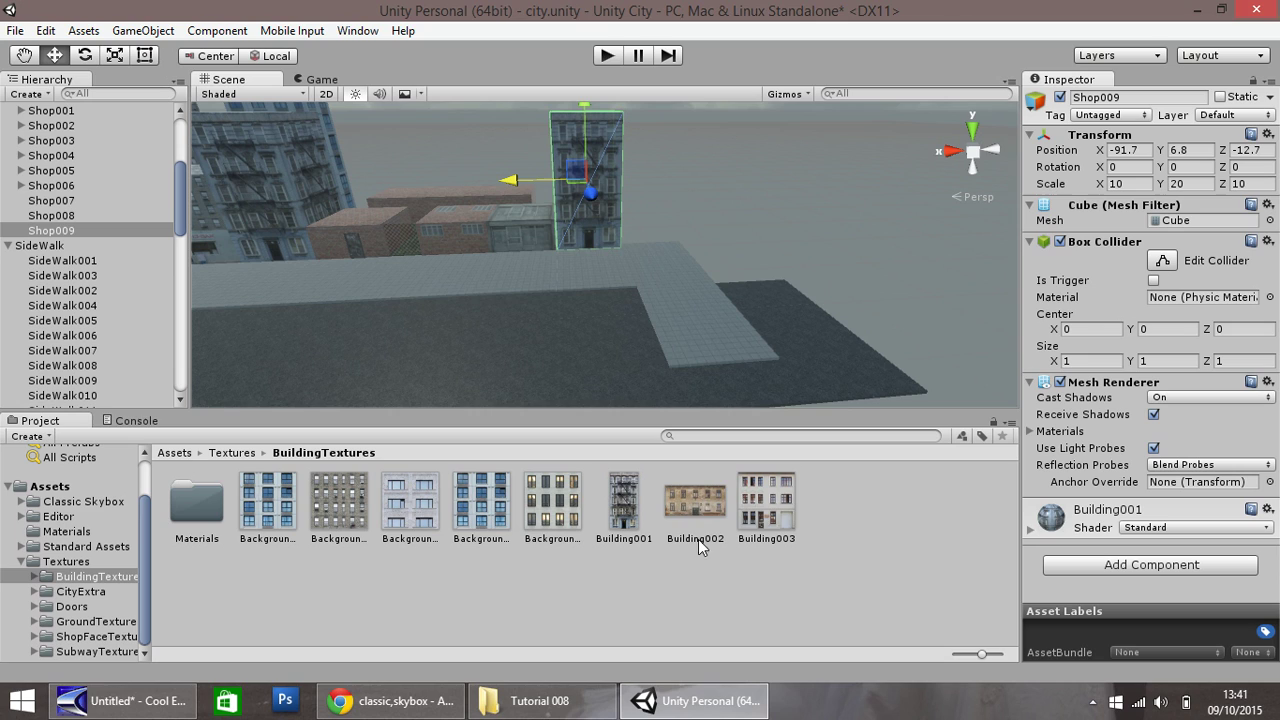
{"action": "left_click_drag", "start_coordinate": [686, 508], "coordinate": [604, 178]}
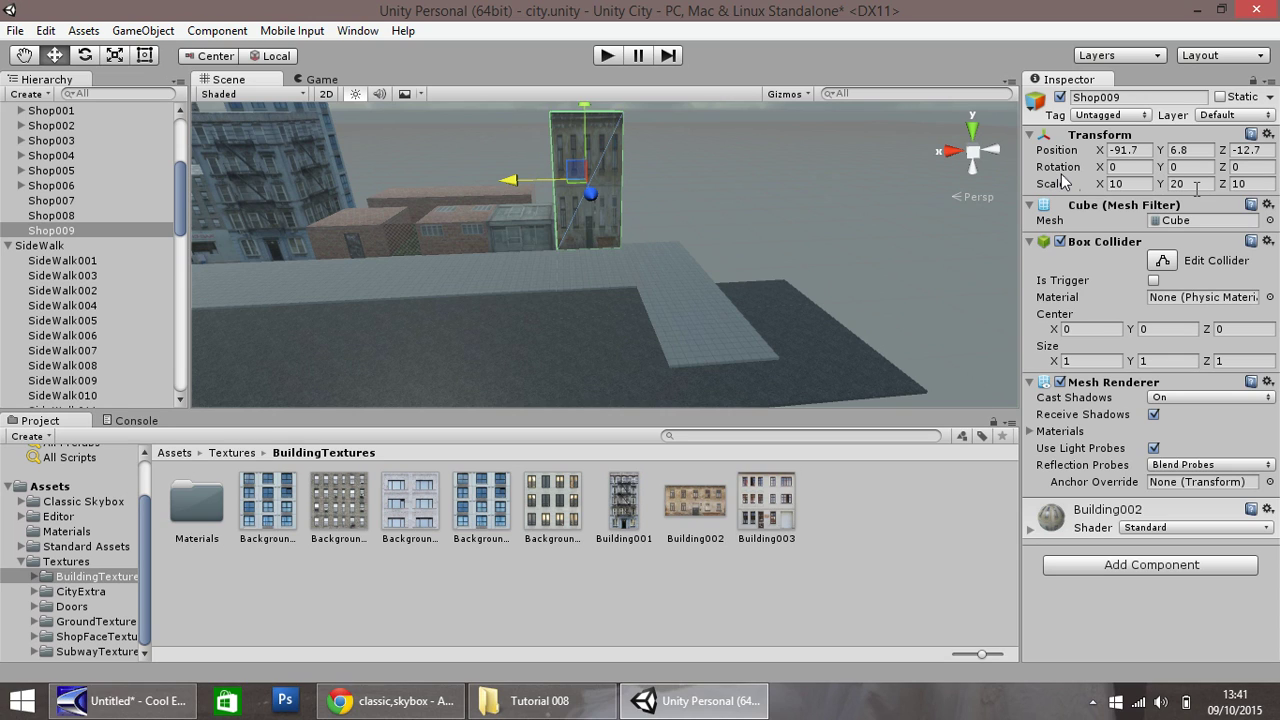
Set Shop009's scale to X 20 and Y 10
{"action": "left_click", "coordinate": [1136, 183]}
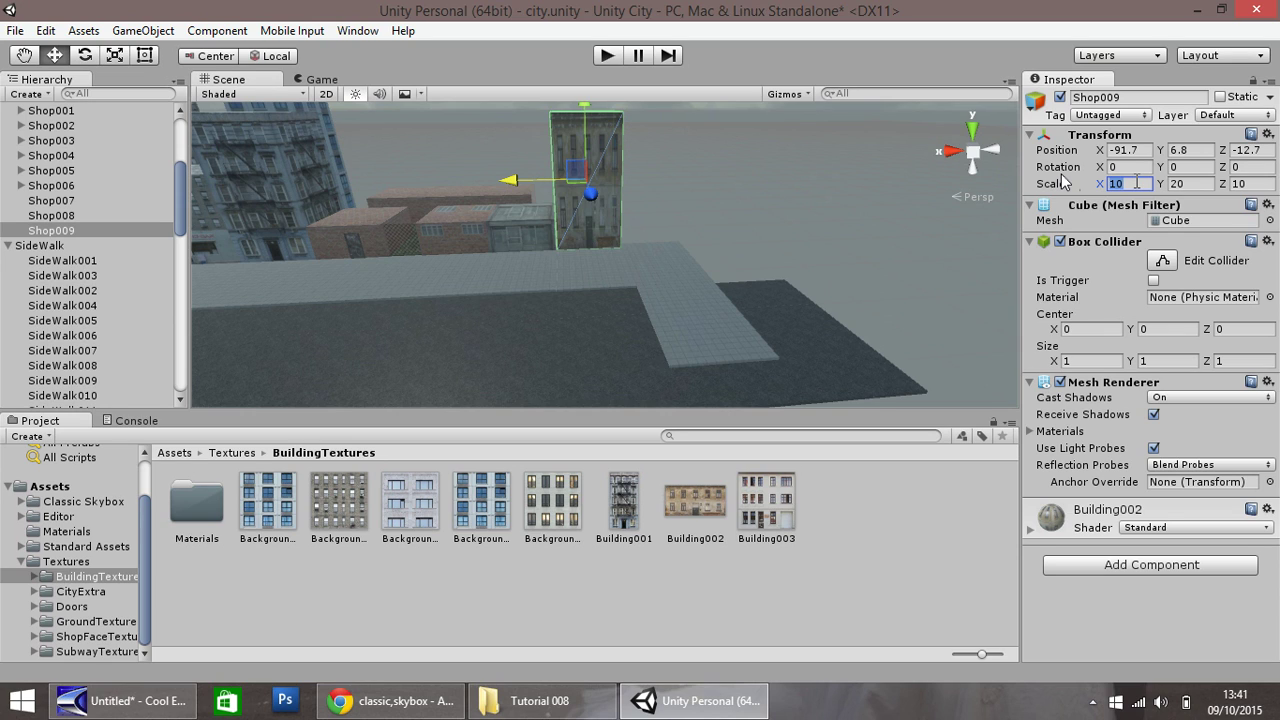
{"action": "type", "text": "20"}
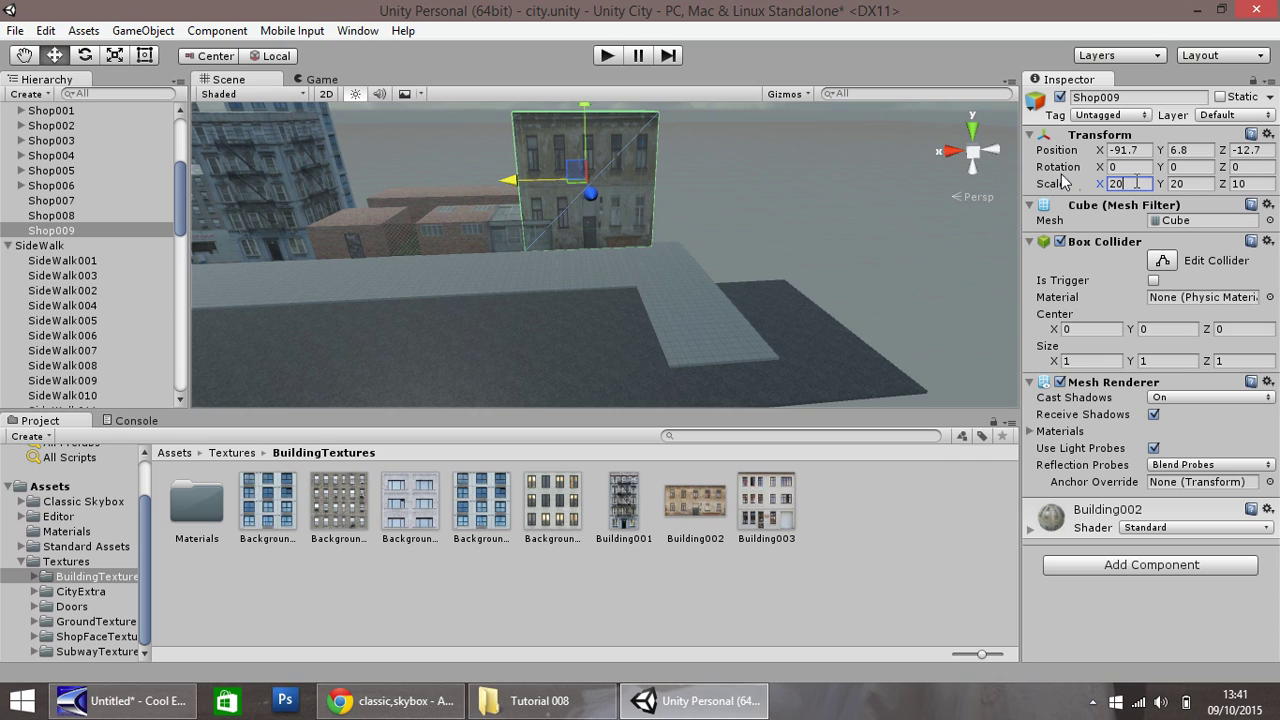
{"action": "left_click", "coordinate": [1190, 183]}
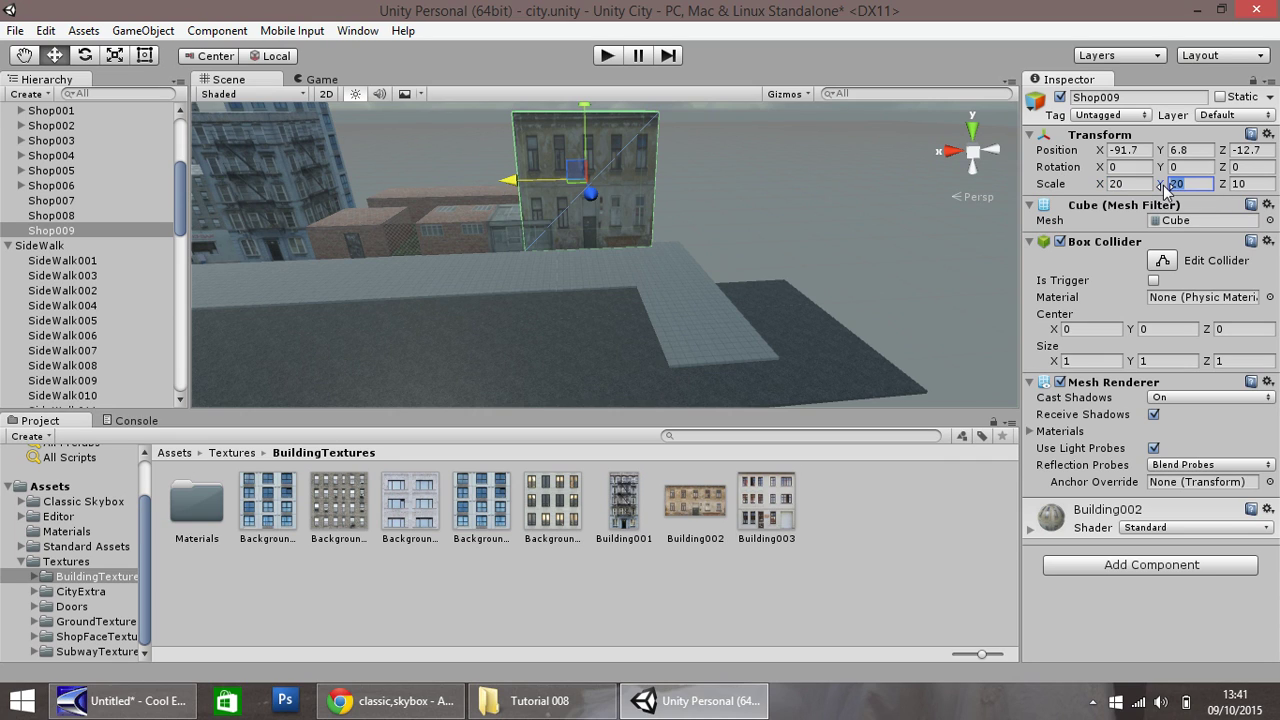
{"action": "type", "text": "10"}
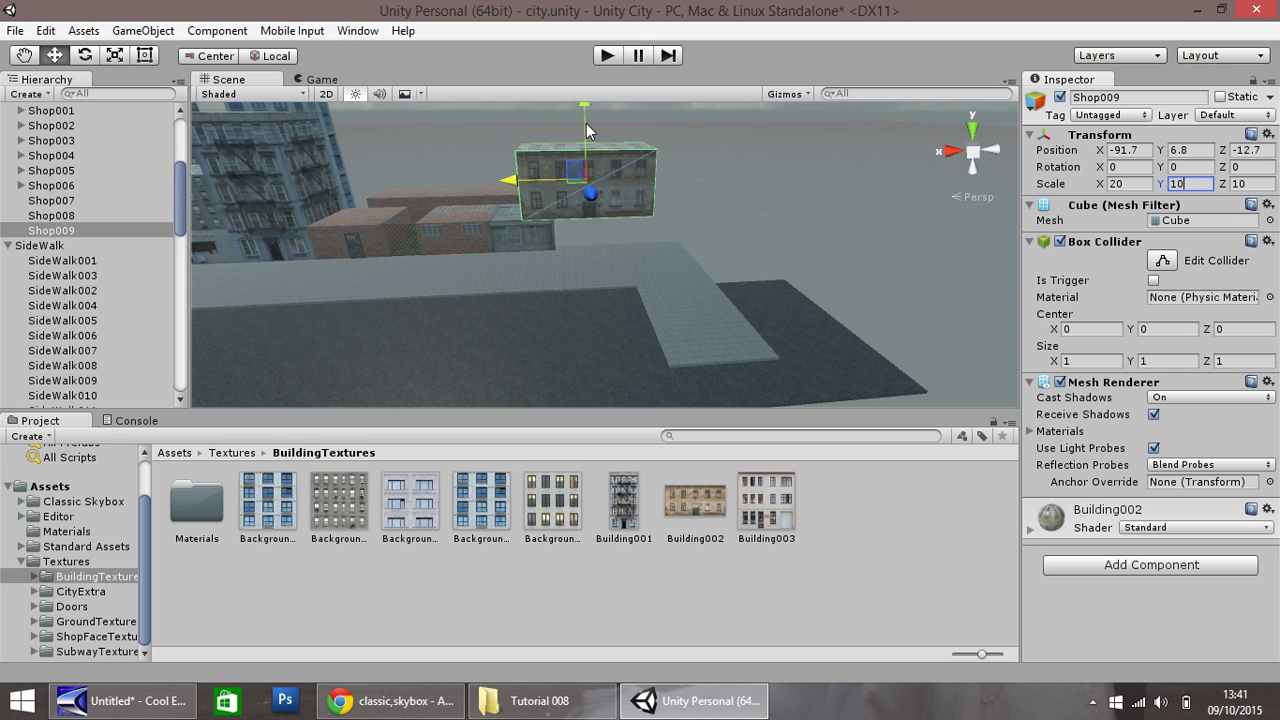
Lower Shop009 to street level and butt it against the neighbouring shop at X -96.49
{"action": "left_click_drag", "start_coordinate": [586, 123], "coordinate": [585, 152]}
{"action": "left_click_drag", "start_coordinate": [520, 210], "coordinate": [547, 211]}
{"action": "scroll", "coordinate": [556, 255], "scroll_direction": "up", "scroll_amount": 5}
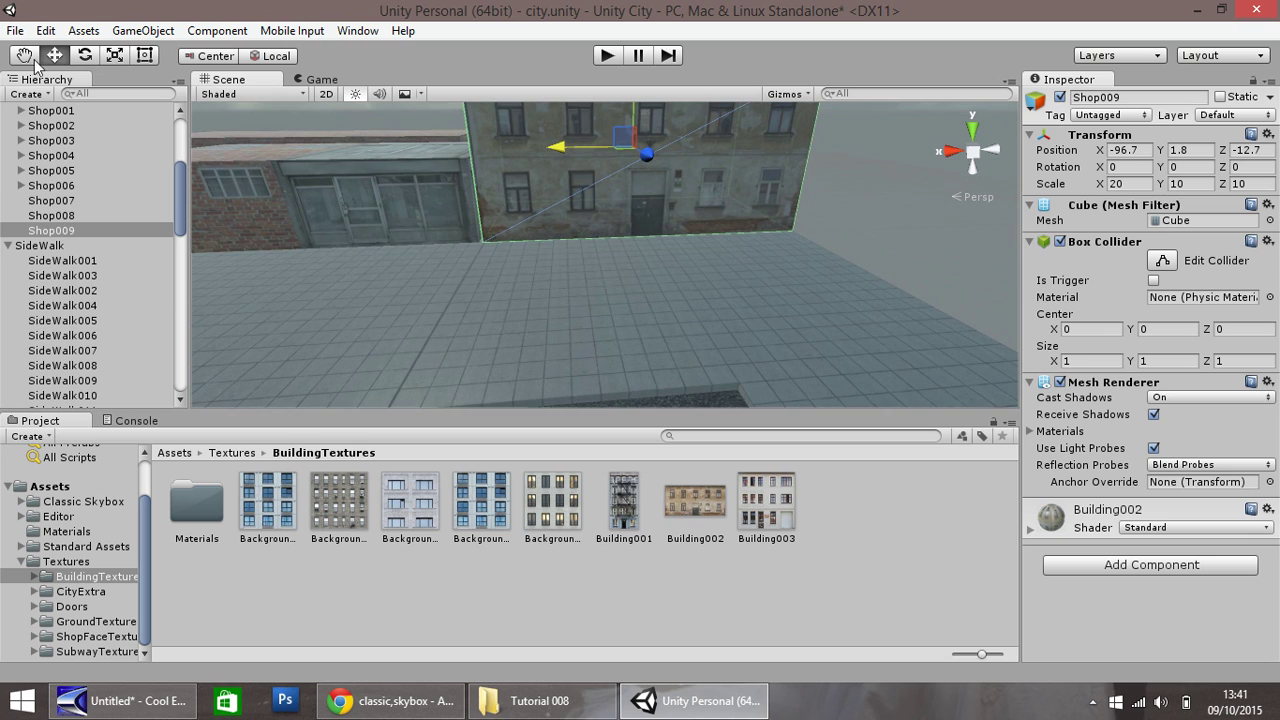
{"action": "left_click", "coordinate": [30, 58]}
{"action": "left_click_drag", "start_coordinate": [309, 237], "coordinate": [588, 341]}
{"action": "left_click", "coordinate": [54, 55]}
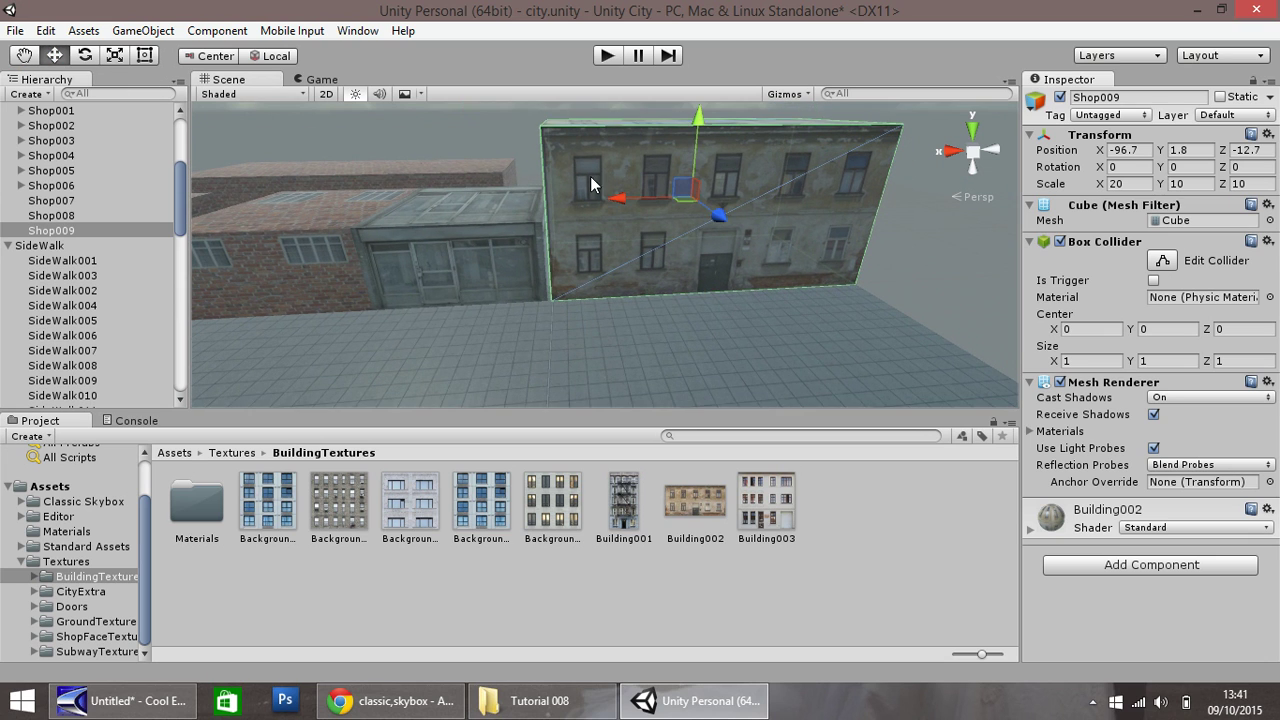
{"action": "left_click_drag", "start_coordinate": [615, 200], "coordinate": [611, 200]}
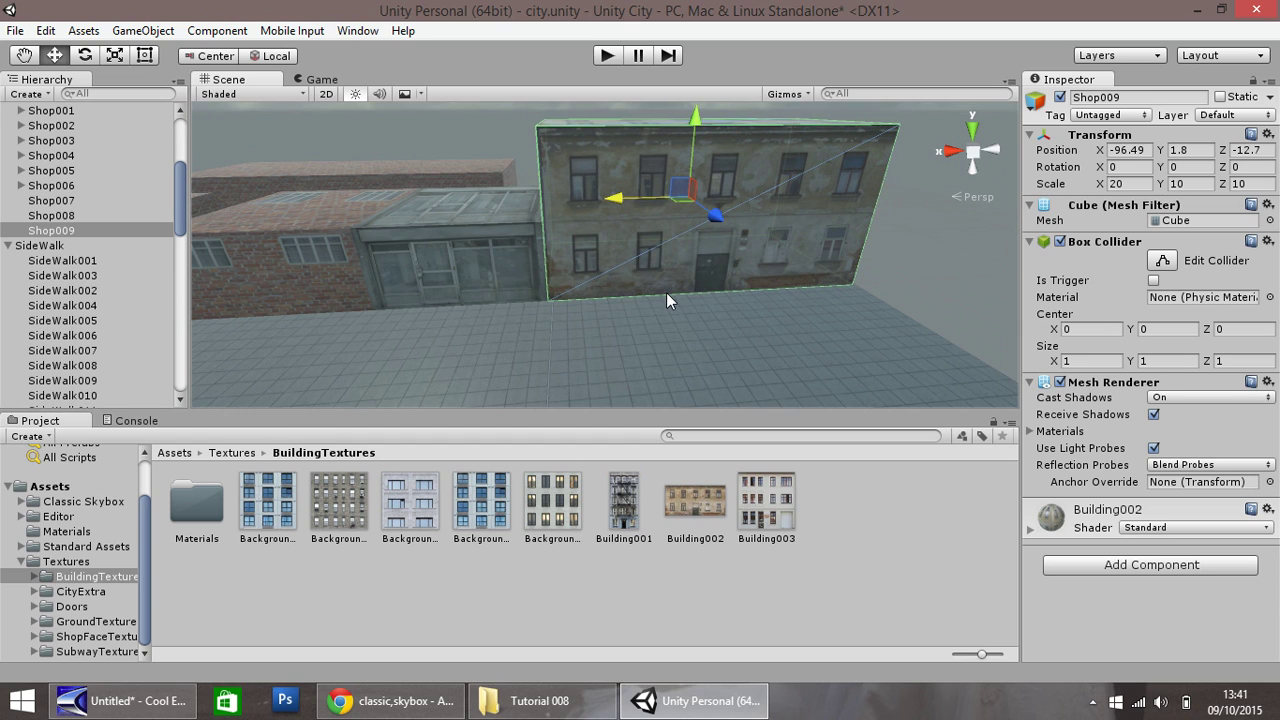
{"action": "scroll", "coordinate": [665, 291], "scroll_direction": "down", "scroll_amount": 2}
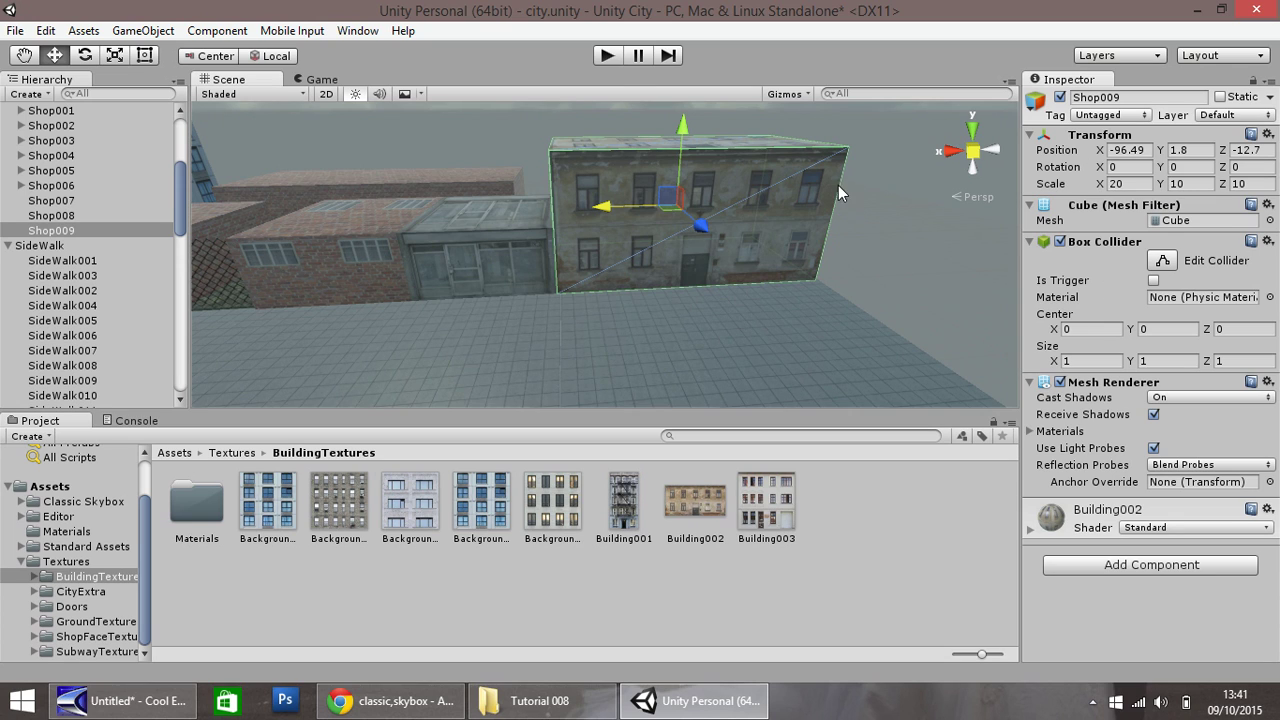
Rotate Shop009 to Y 45 and drag it toward the street corner
{"action": "left_click", "coordinate": [1192, 167]}
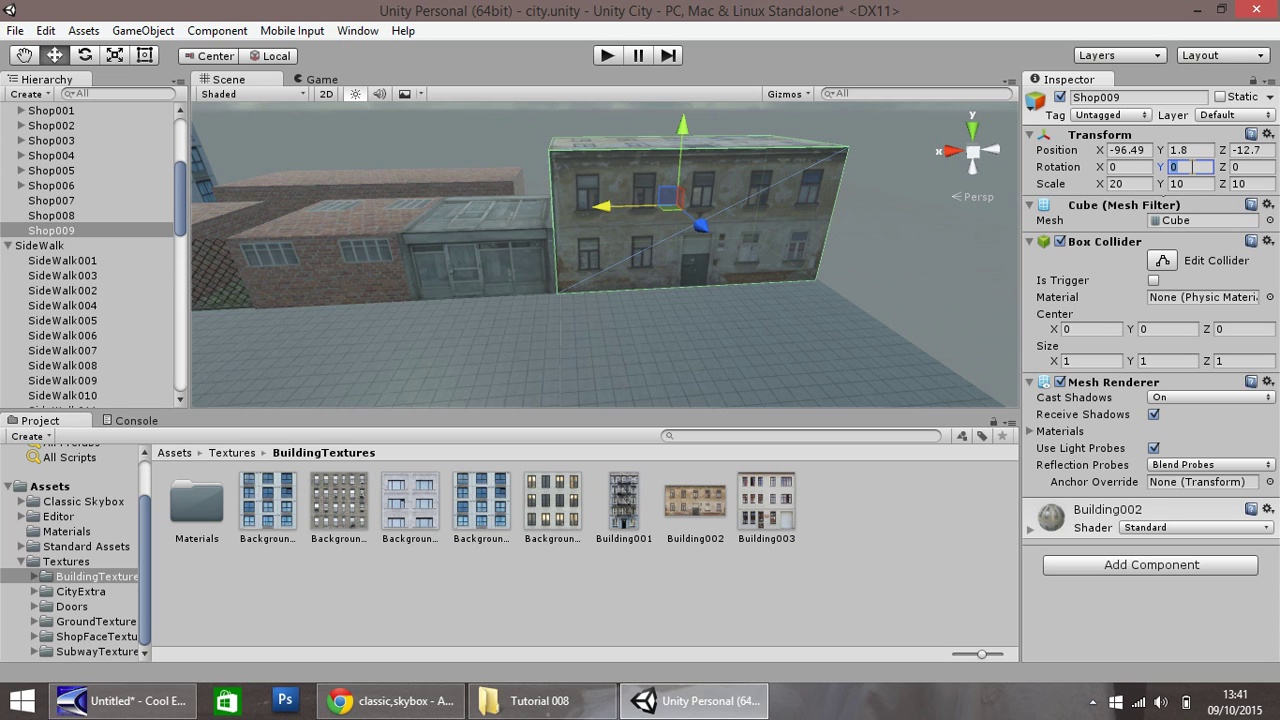
{"action": "type", "text": "45"}
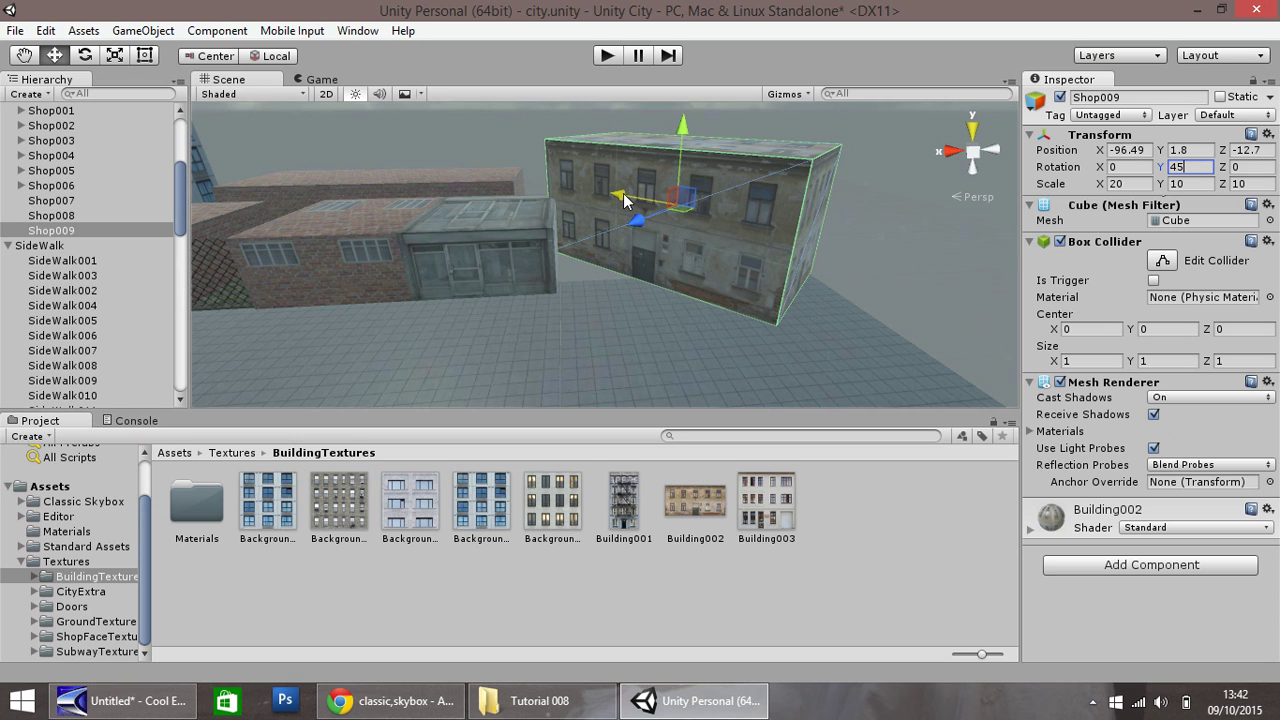
{"action": "left_click_drag", "start_coordinate": [623, 193], "coordinate": [664, 243]}
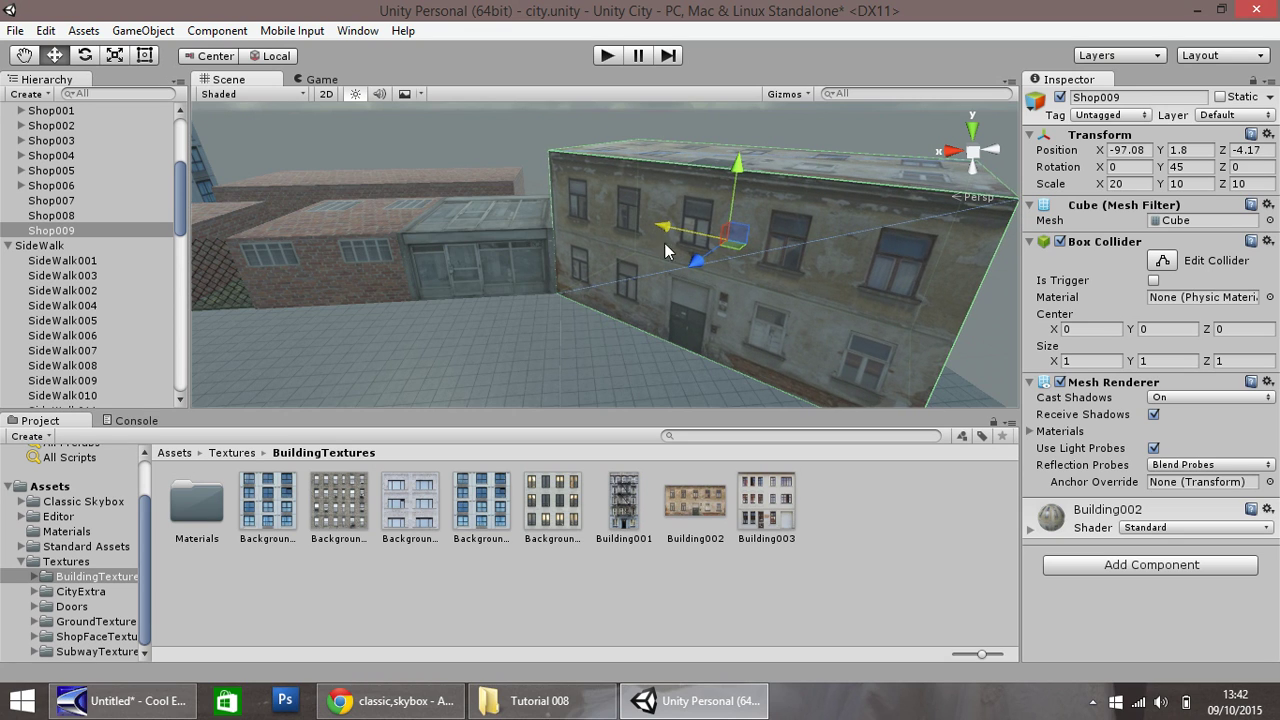
{"action": "left_click", "coordinate": [25, 56]}
{"action": "left_click_drag", "start_coordinate": [534, 320], "coordinate": [540, 230]}
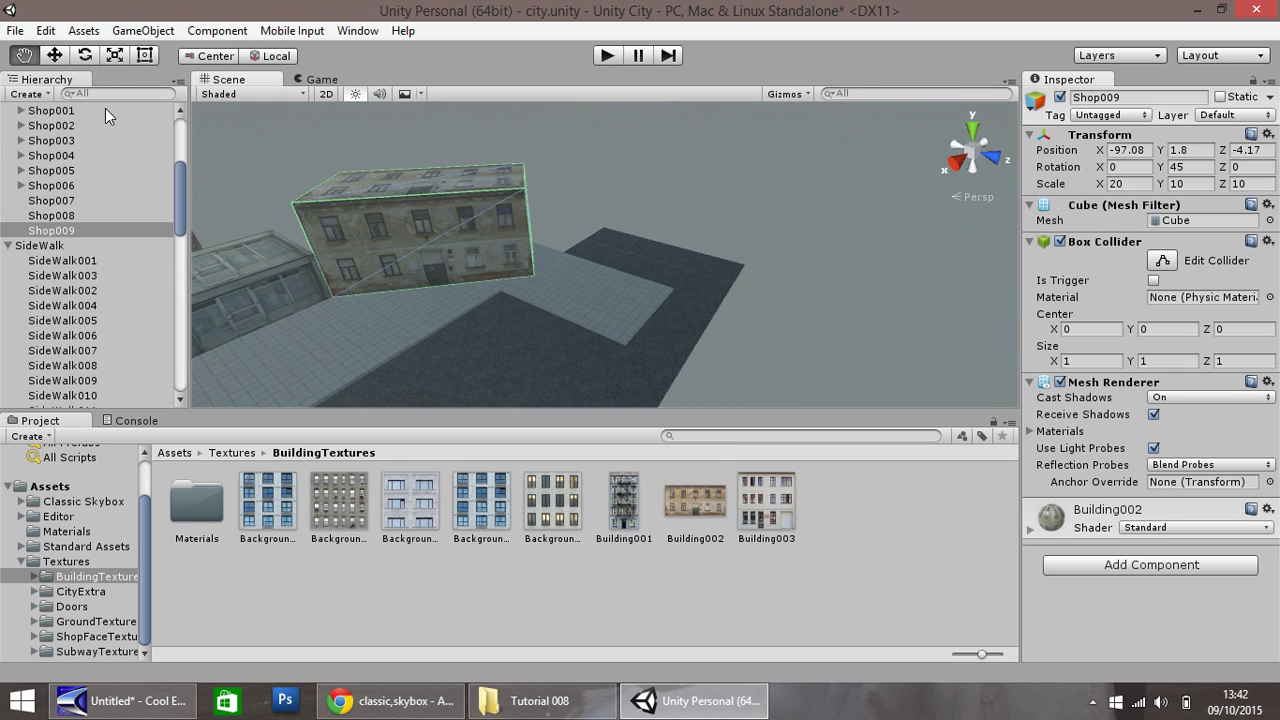
{"action": "left_click", "coordinate": [55, 56]}
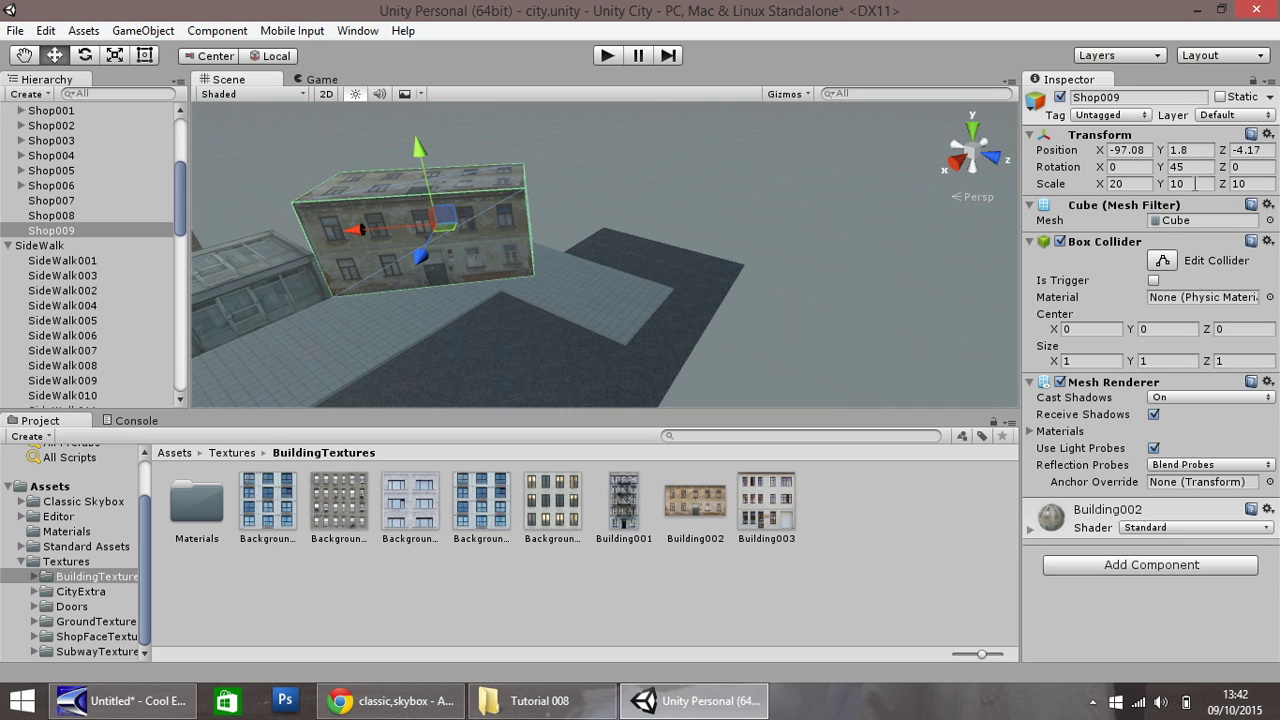
Widen Shop009 to X scale 25 and slide it along X to X -98.8, Z -2.5
{"action": "left_click", "coordinate": [1135, 183]}
{"action": "type", "text": "25"}
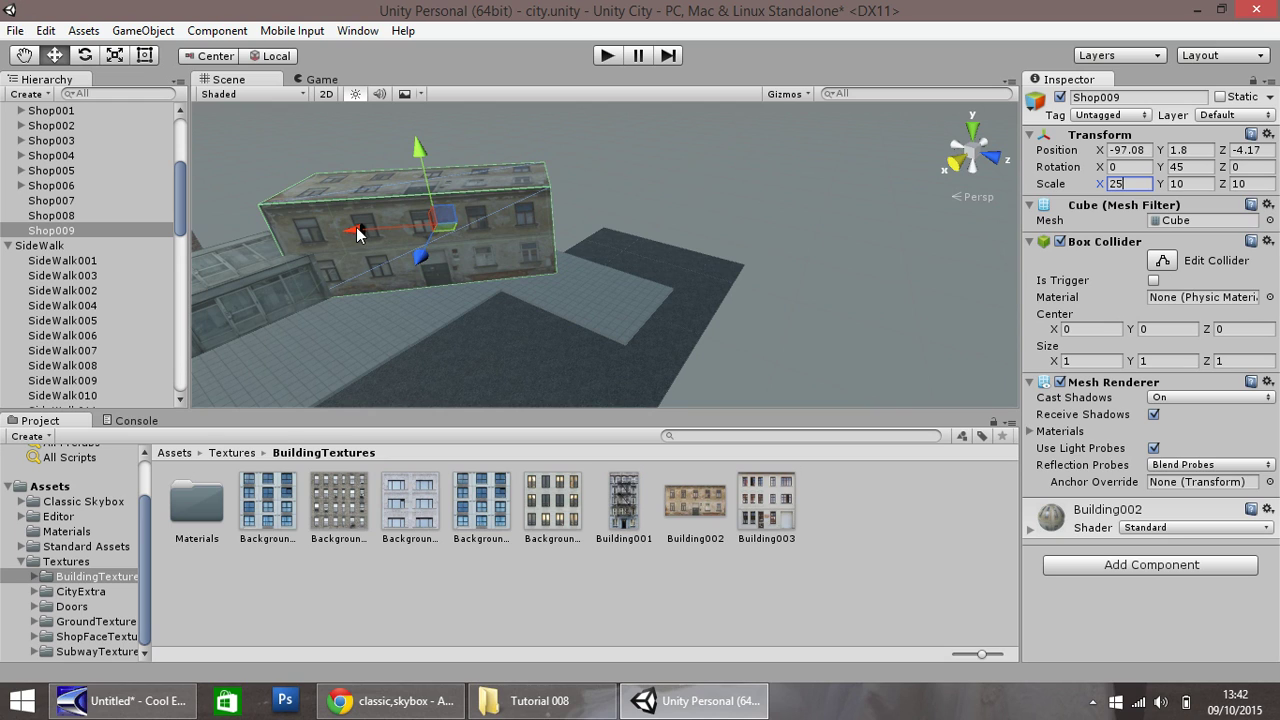
{"action": "left_click_drag", "start_coordinate": [359, 230], "coordinate": [380, 235]}
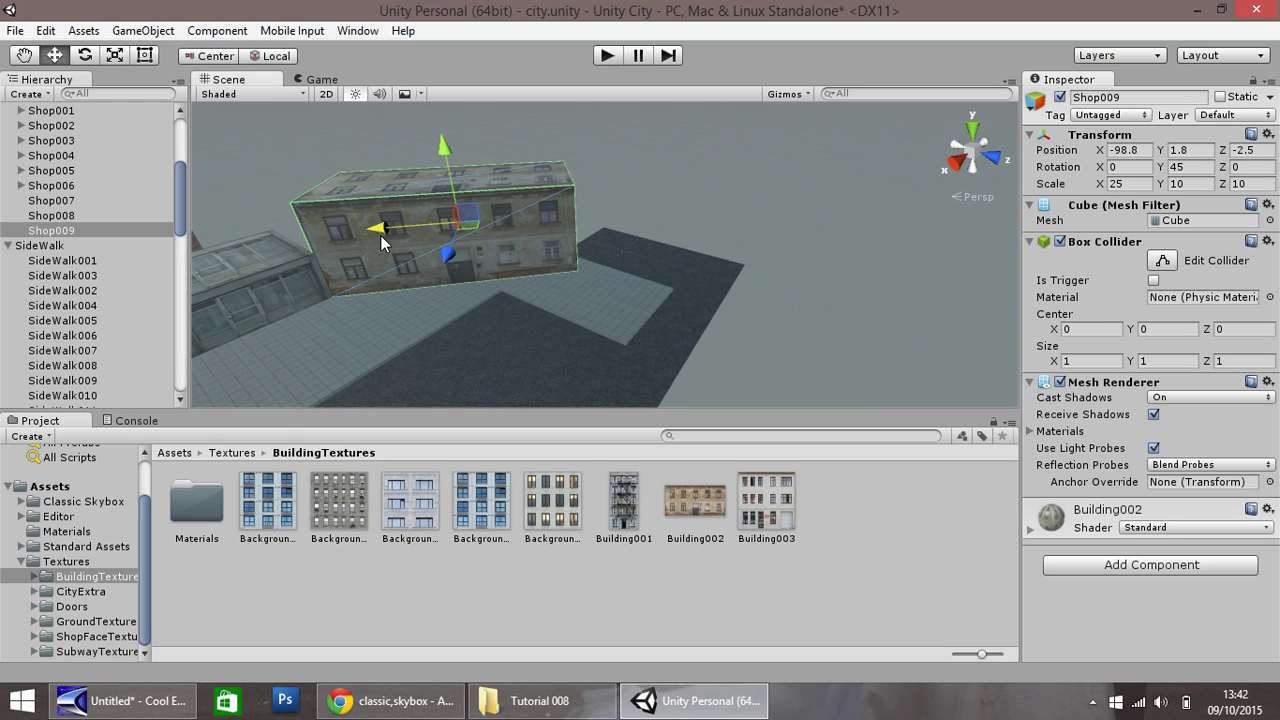
Duplicate the building as Shop010, rotate it to Y 90 and butt it against Shop009's end
{"action": "left_click", "coordinate": [546, 258]}
{"action": "key", "text": "ctrl+d"}
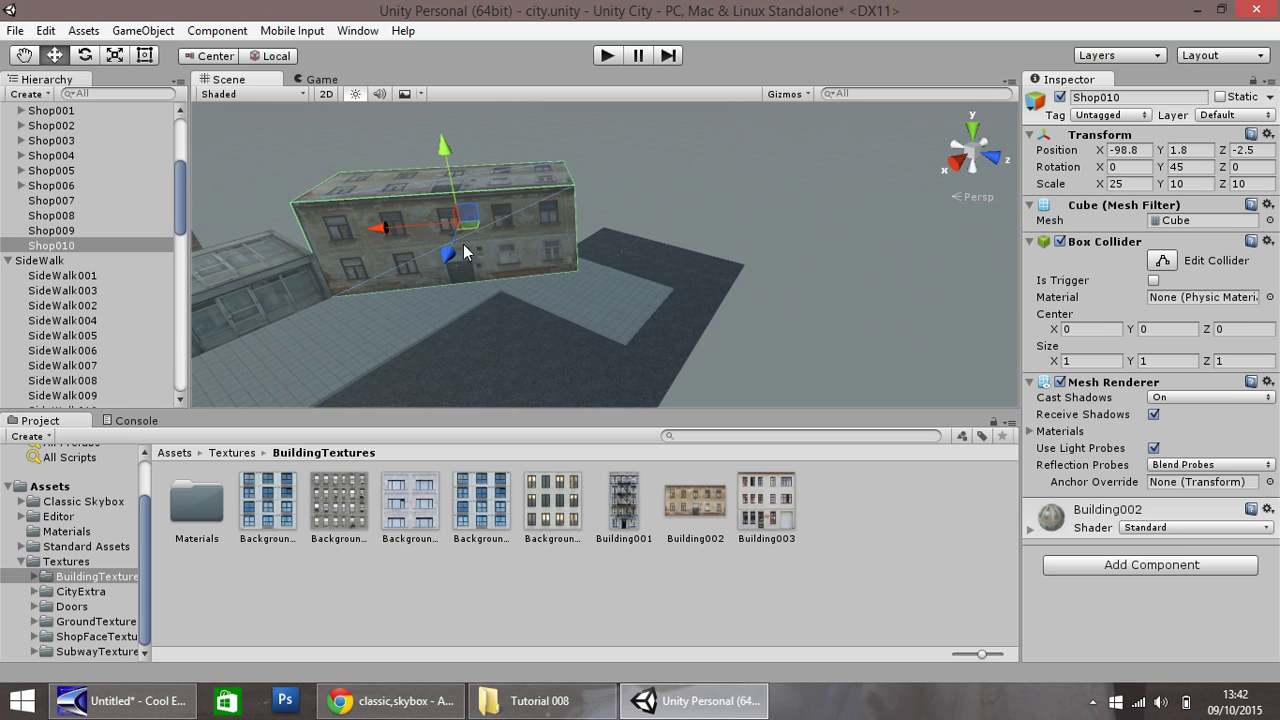
{"action": "left_click", "coordinate": [1196, 168]}
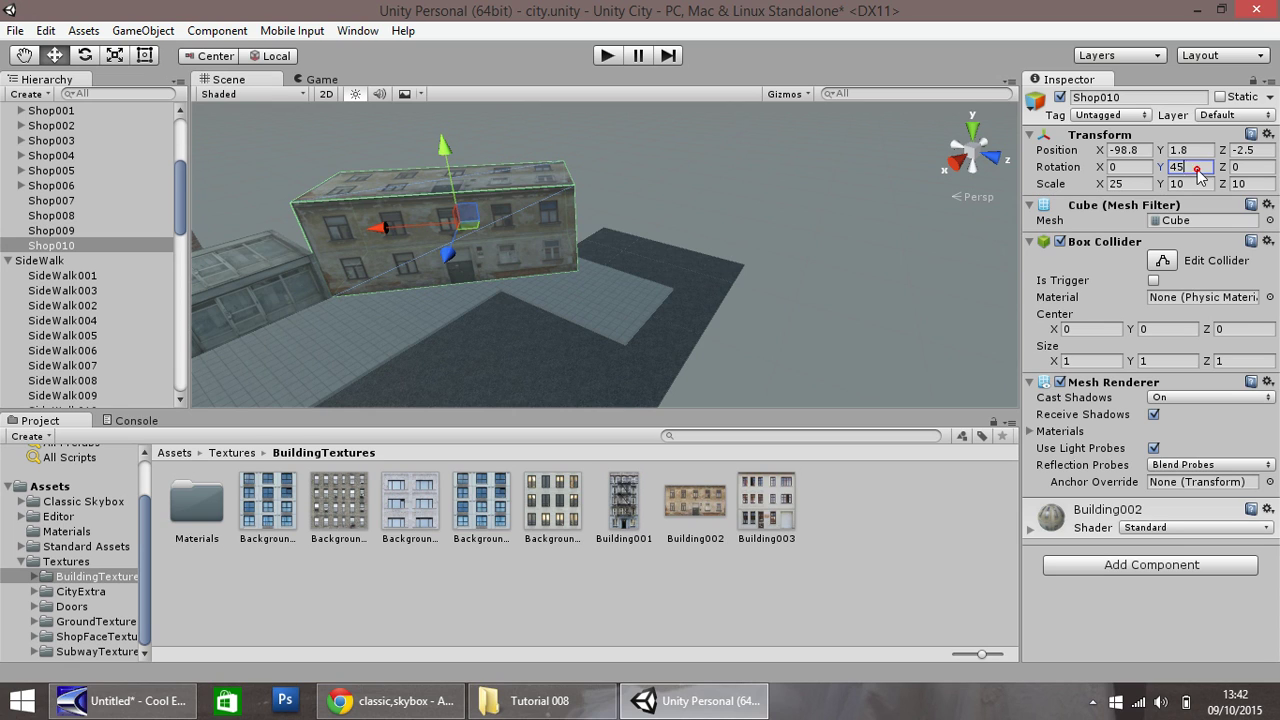
{"action": "type", "text": "90"}
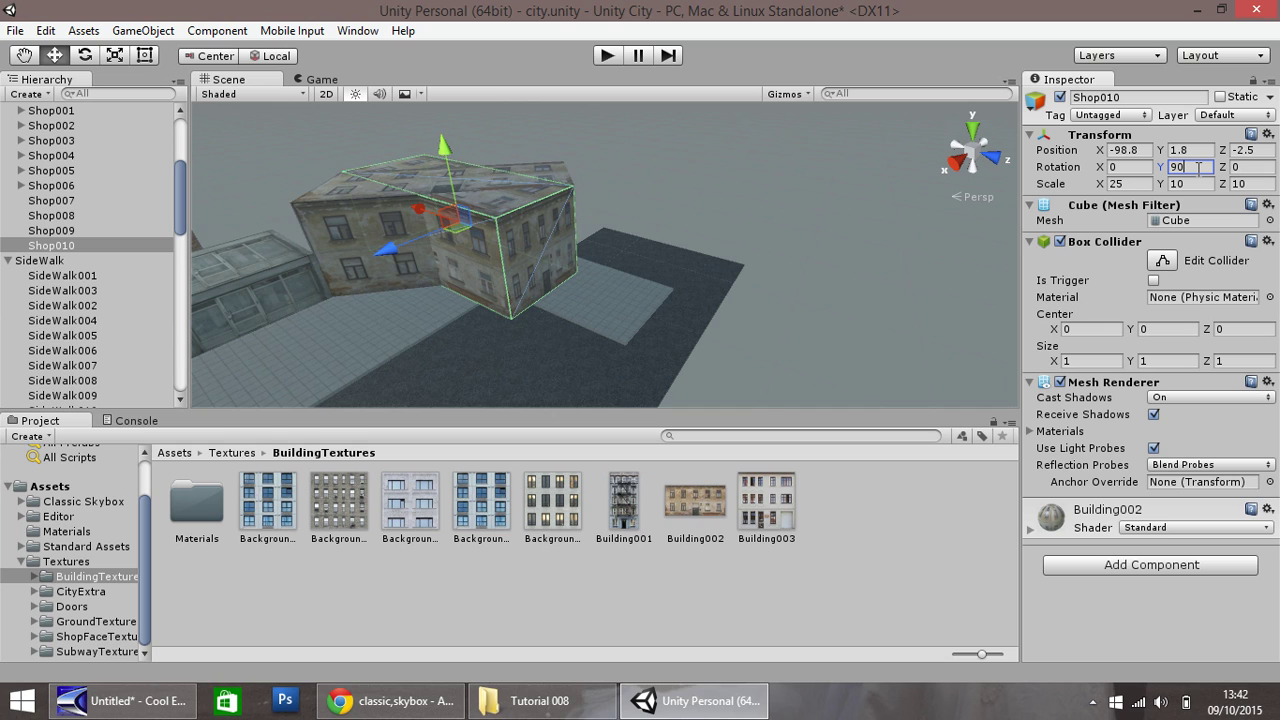
{"action": "left_click_drag", "start_coordinate": [419, 205], "coordinate": [575, 292]}
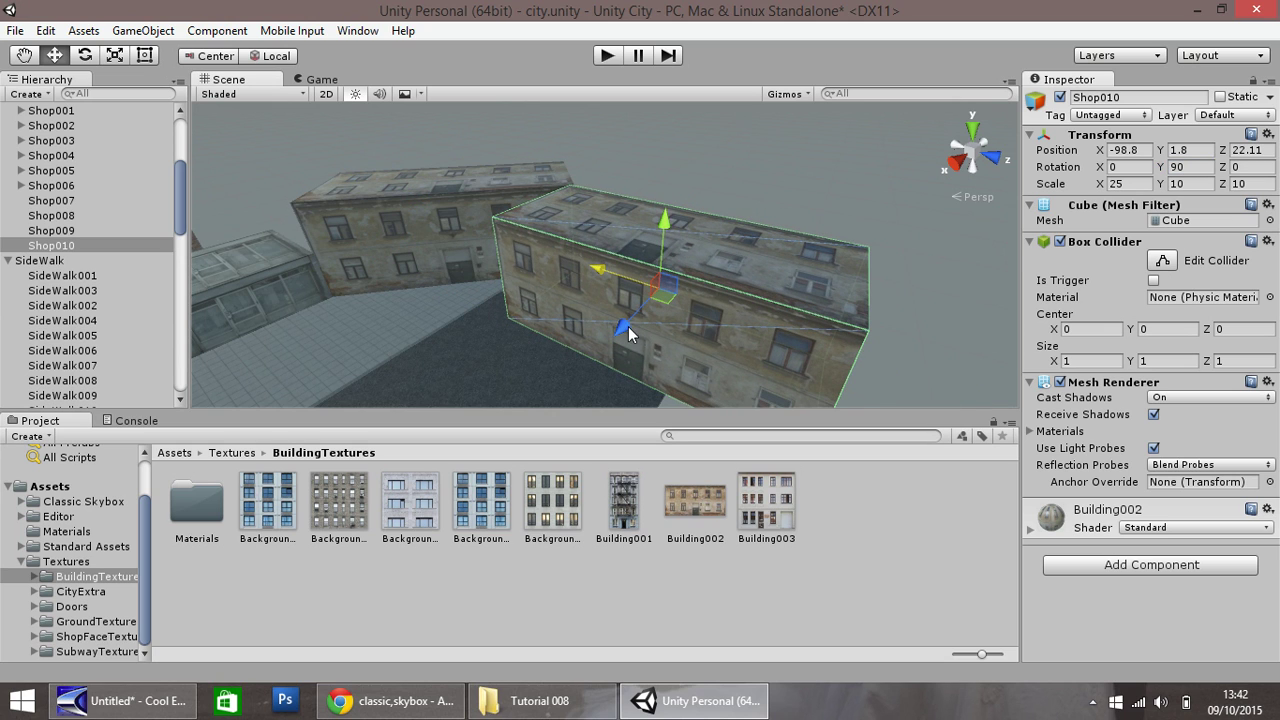
{"action": "left_click_drag", "start_coordinate": [628, 333], "coordinate": [687, 273]}
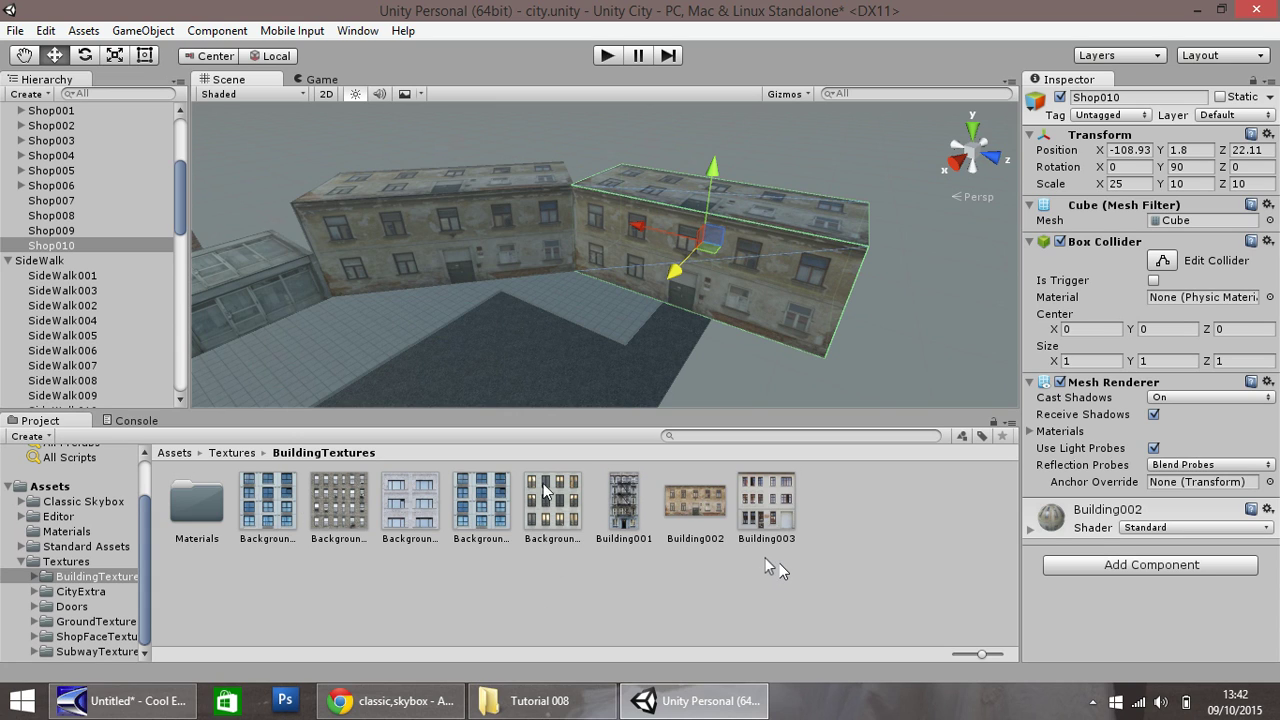
Drag Shop006–Shop009.PNG from the Tutorial 008 folder into the ShopFaceTextures folder
{"action": "left_click", "coordinate": [541, 700]}
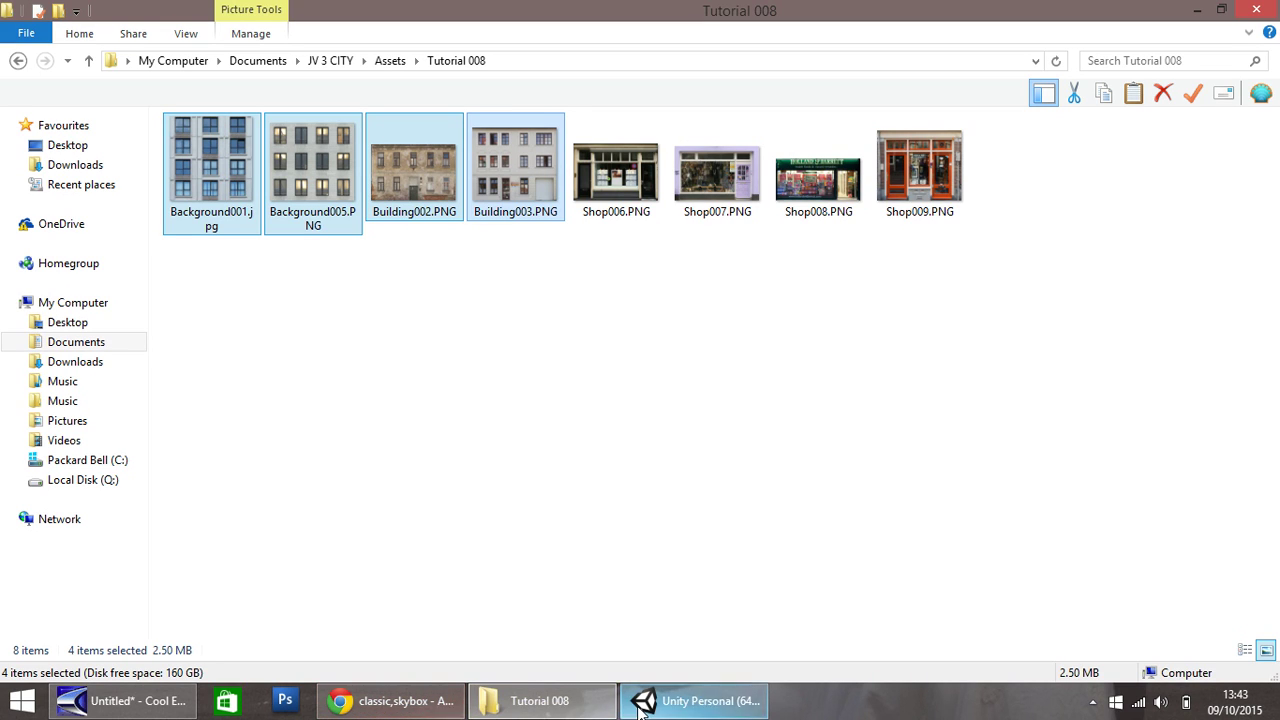
{"action": "left_click", "coordinate": [679, 700]}
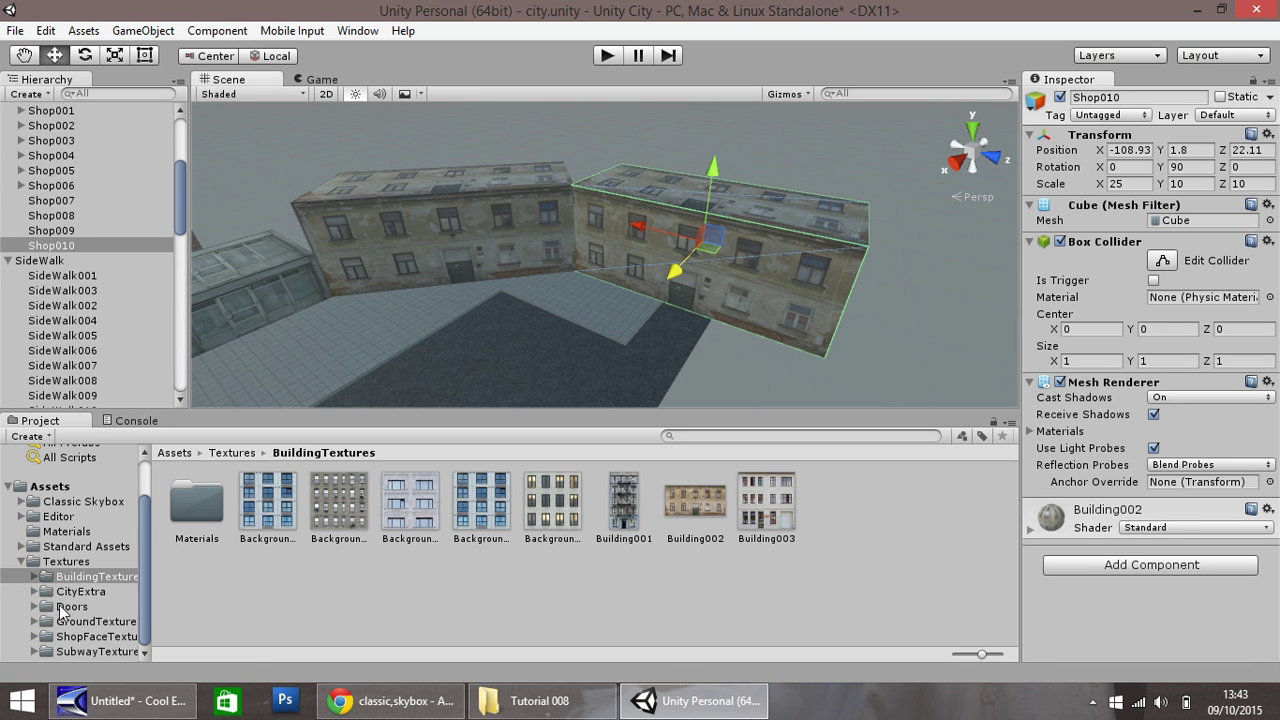
{"action": "left_click", "coordinate": [76, 637]}
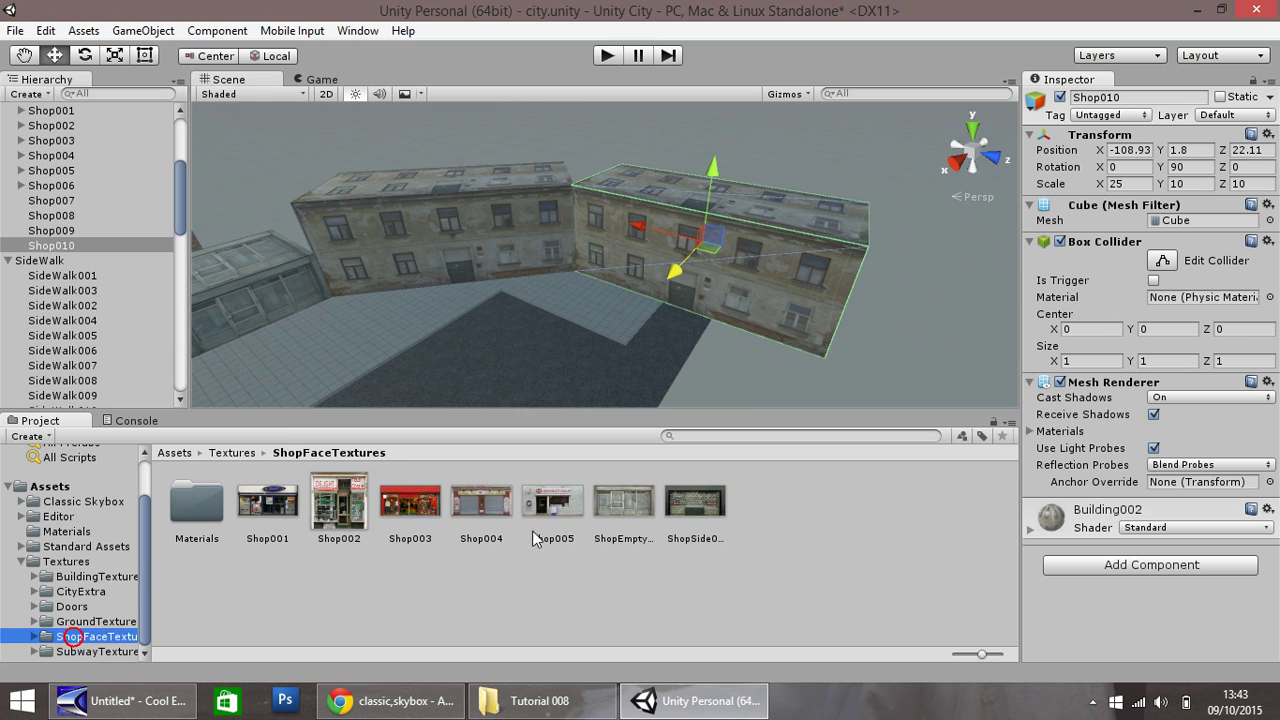
{"action": "left_click", "coordinate": [540, 700]}
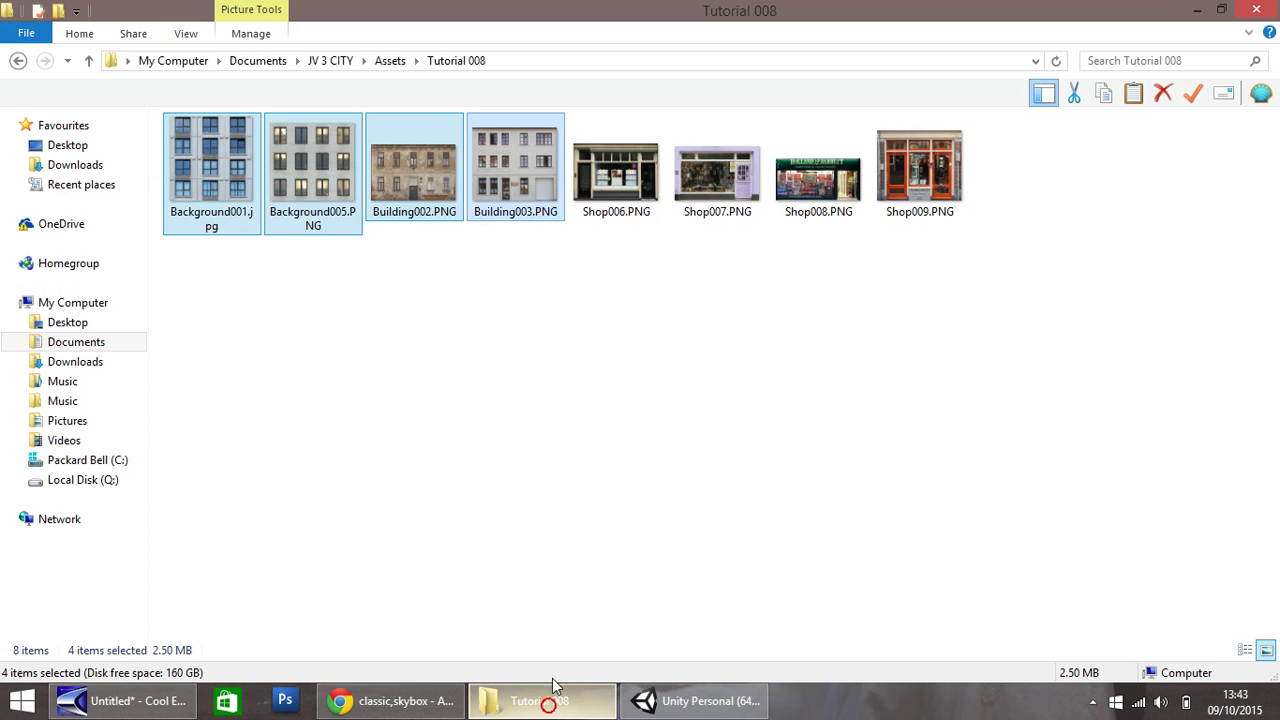
{"action": "left_click_drag", "start_coordinate": [620, 251], "coordinate": [950, 118]}
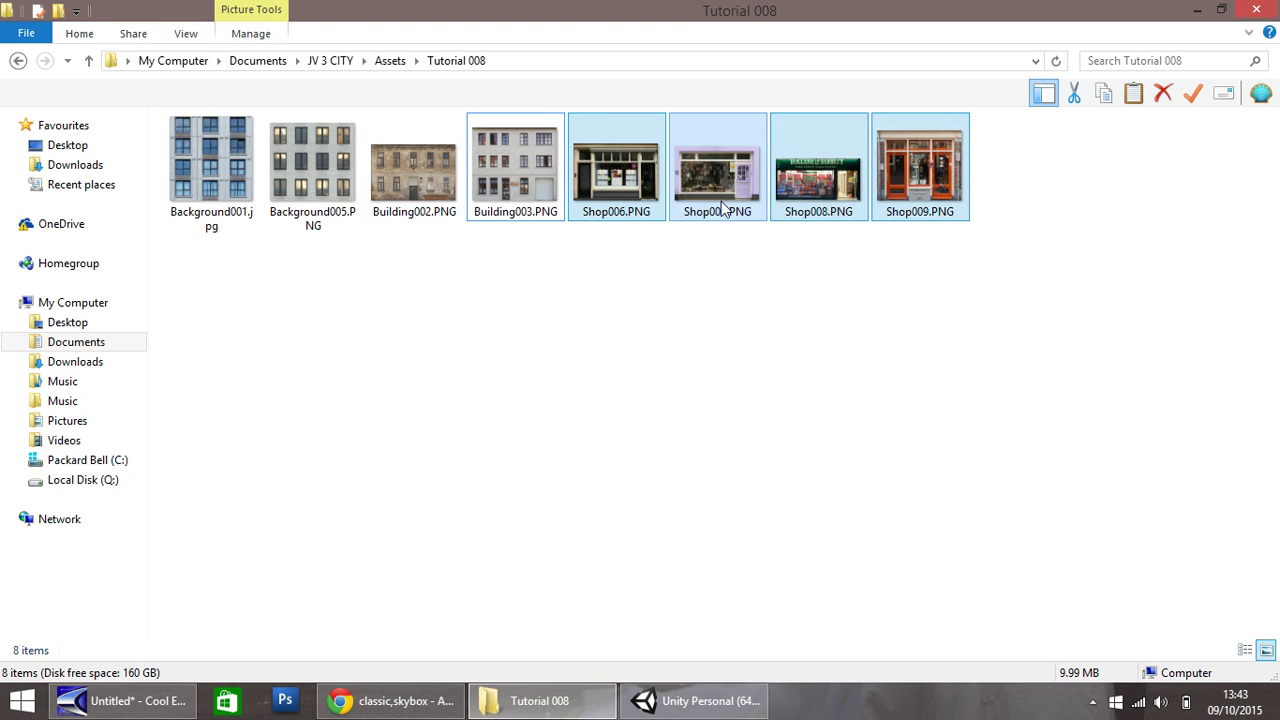
{"action": "left_click_drag", "start_coordinate": [620, 250], "coordinate": [955, 118]}
{"action": "left_click_drag", "start_coordinate": [739, 200], "coordinate": [757, 505]}
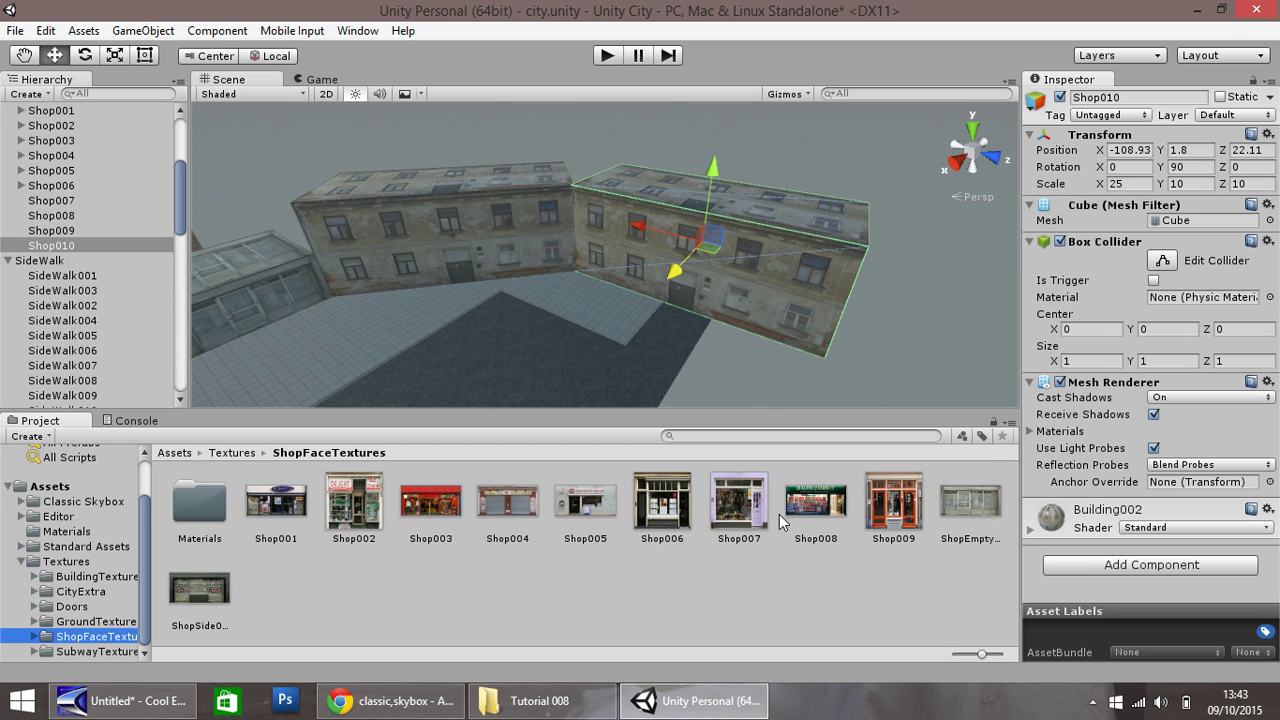
Apply the Shop008 texture to the new corner building in the Scene view
{"action": "left_click", "coordinate": [736, 597]}
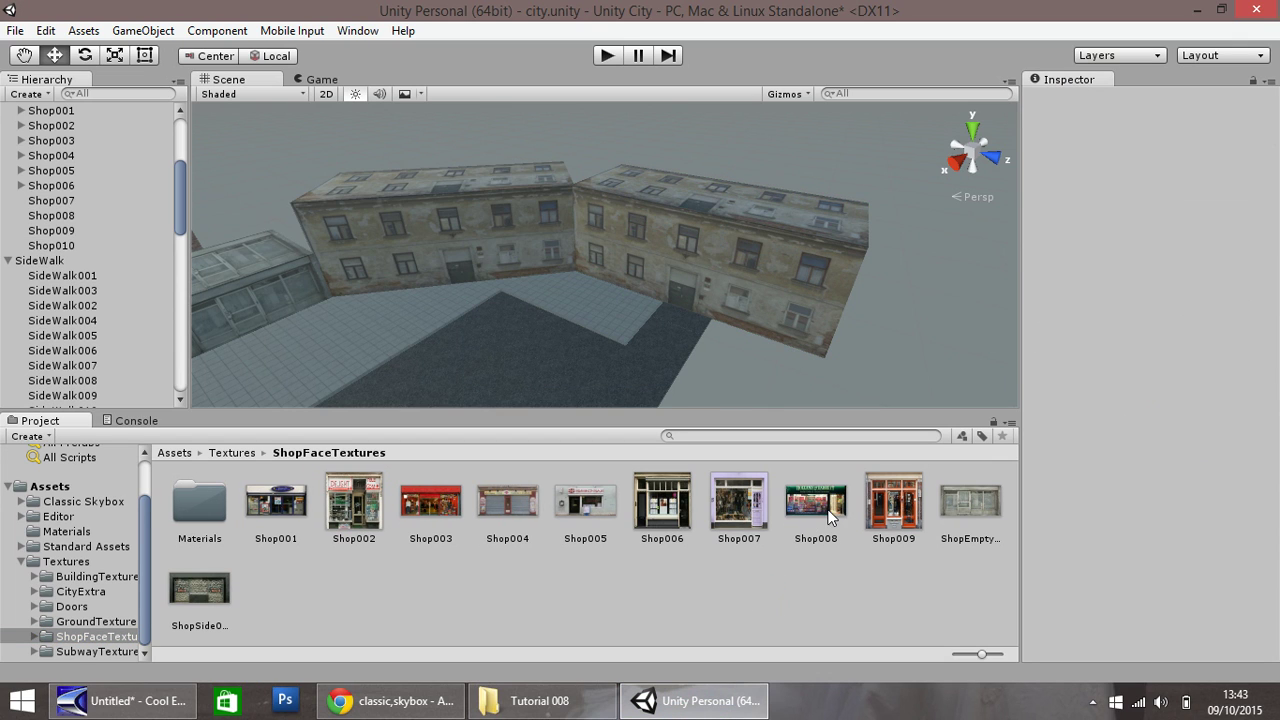
{"action": "left_click_drag", "start_coordinate": [829, 517], "coordinate": [719, 265]}
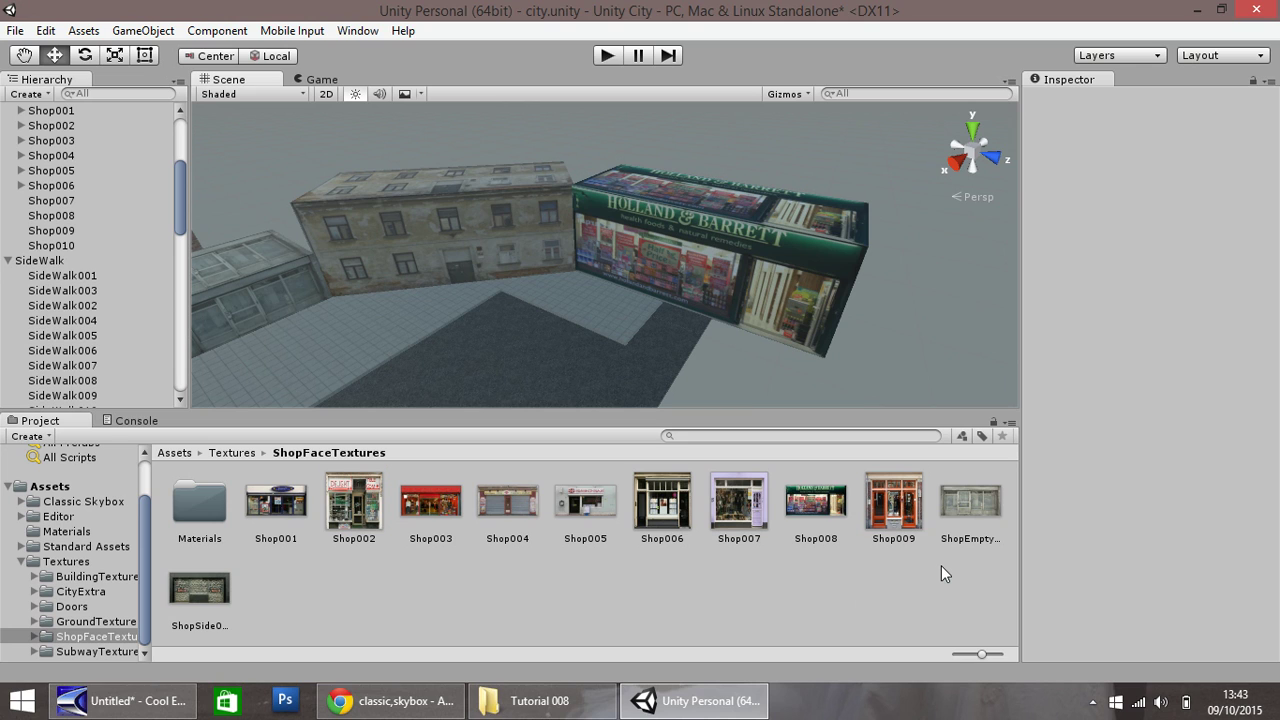
{"action": "scroll", "coordinate": [453, 342], "scroll_direction": "down", "scroll_amount": 8}
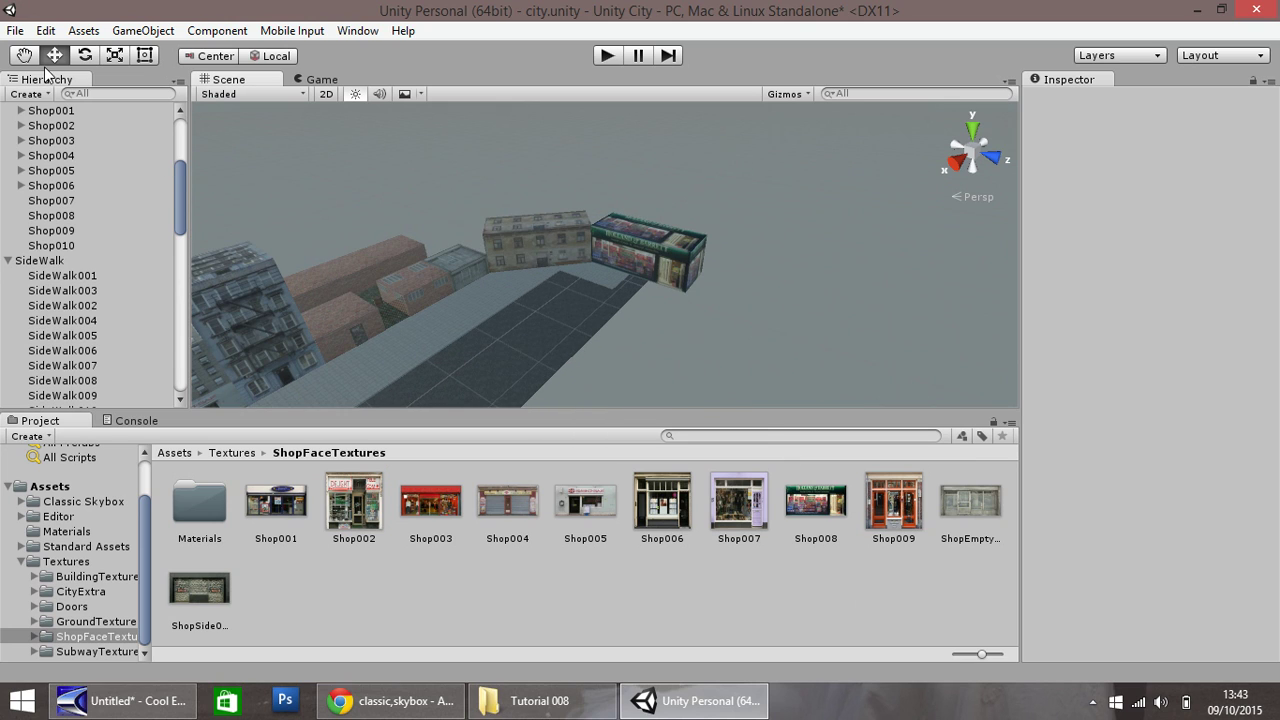
Pan, zoom and orbit the Scene view down to street level beside the shop fronts
{"action": "left_click", "coordinate": [23, 55]}
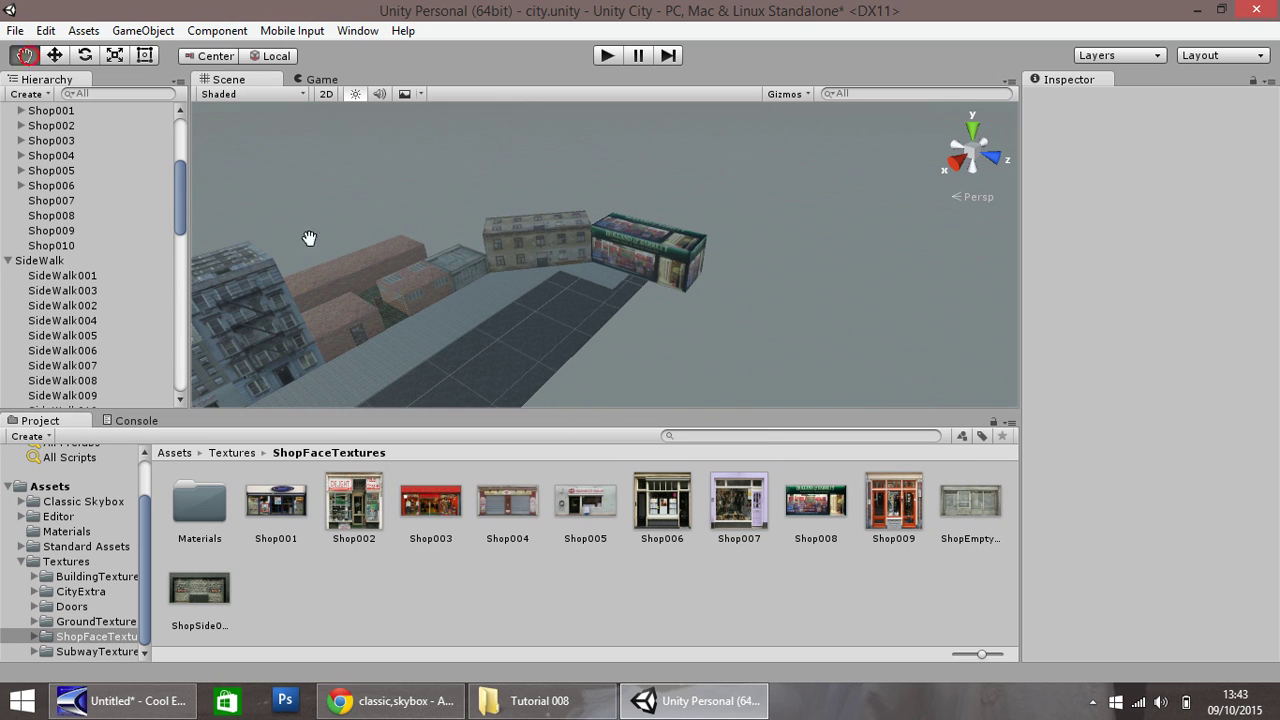
{"action": "left_click_drag", "start_coordinate": [429, 346], "coordinate": [371, 302]}
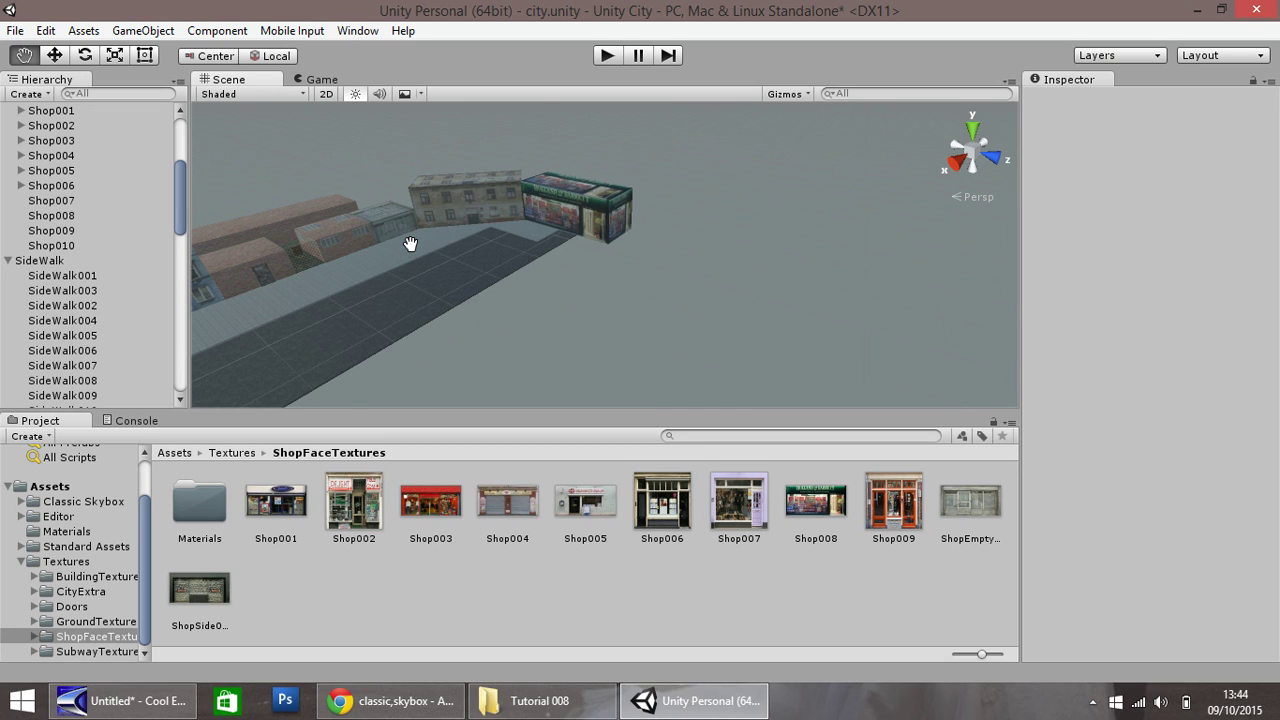
{"action": "scroll", "coordinate": [426, 283], "scroll_direction": "up", "scroll_amount": 5}
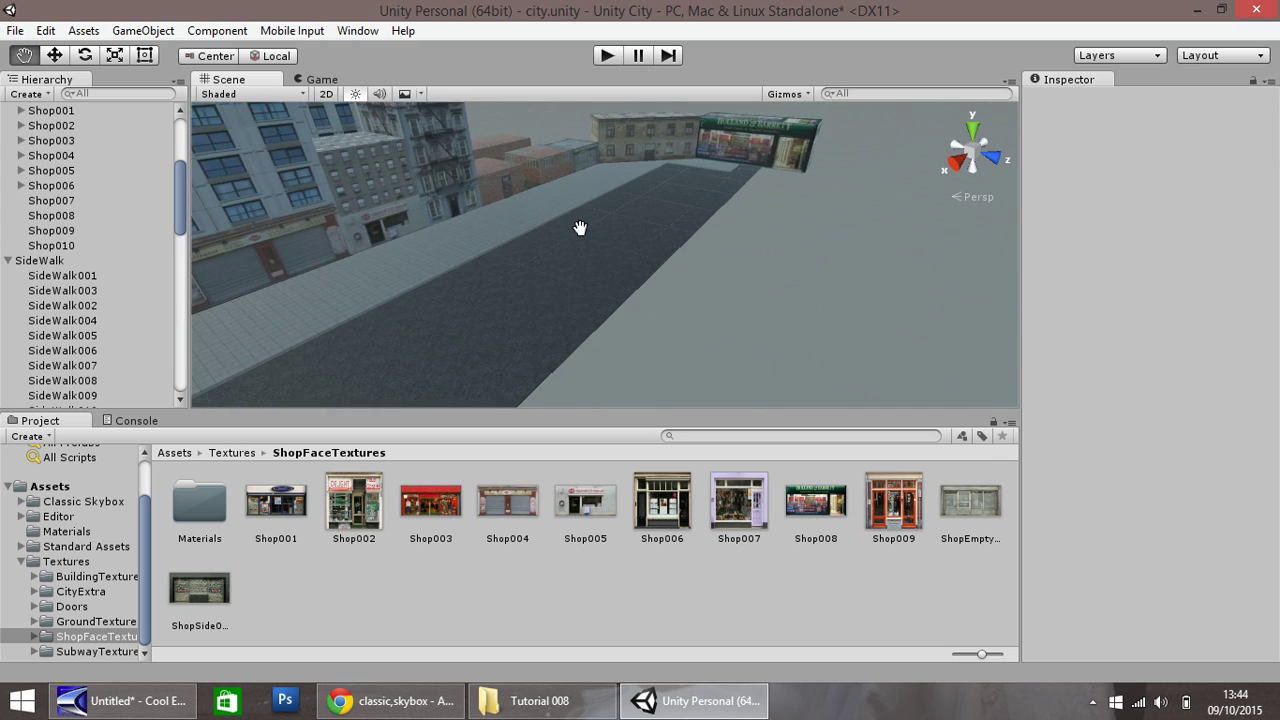
{"action": "scroll", "coordinate": [520, 271], "scroll_direction": "down", "scroll_amount": 5}
{"action": "left_click_drag", "start_coordinate": [509, 303], "coordinate": [414, 148], "text": "alt"}
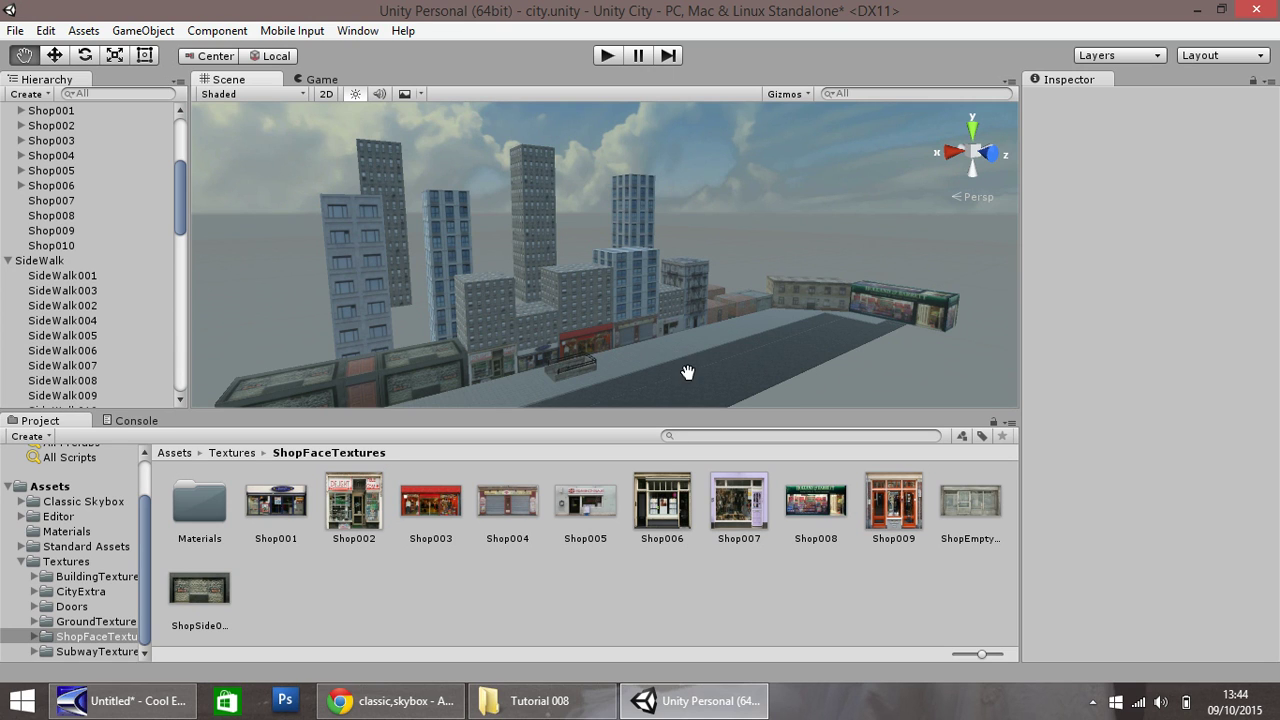
{"action": "left_click_drag", "start_coordinate": [688, 372], "coordinate": [662, 336]}
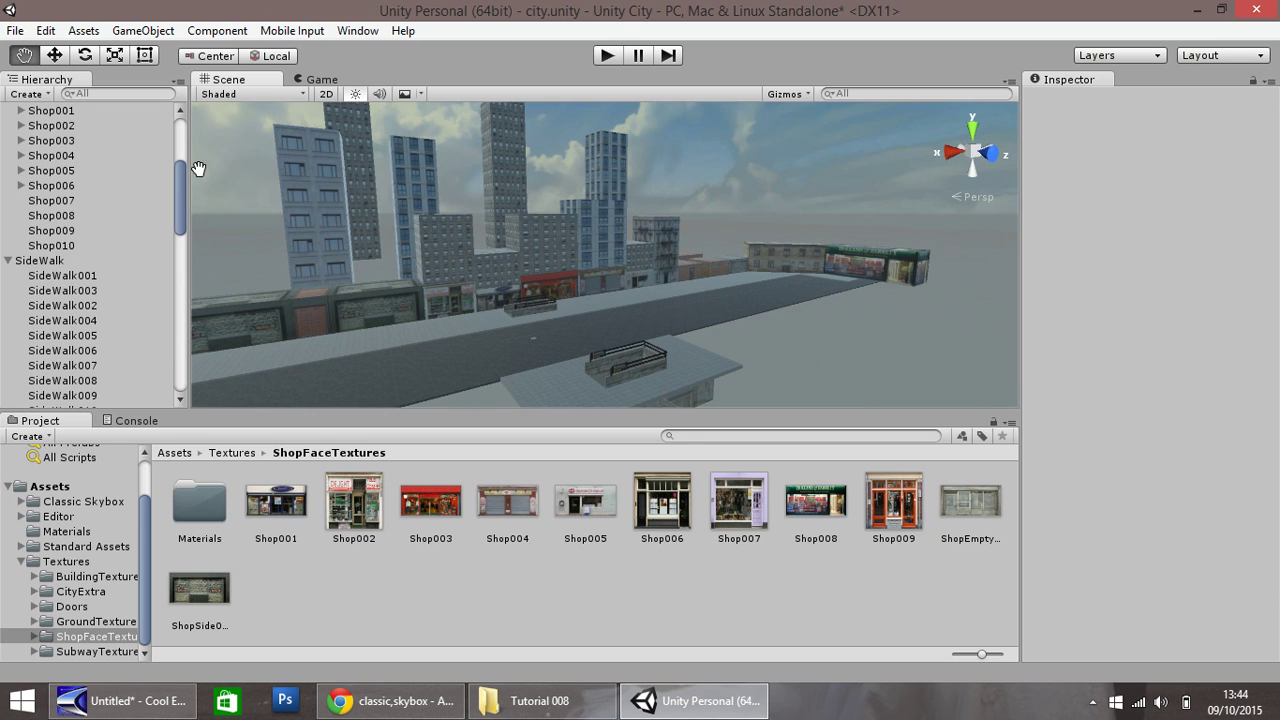
{"action": "right_click_drag", "start_coordinate": [494, 266], "coordinate": [250, 95]}
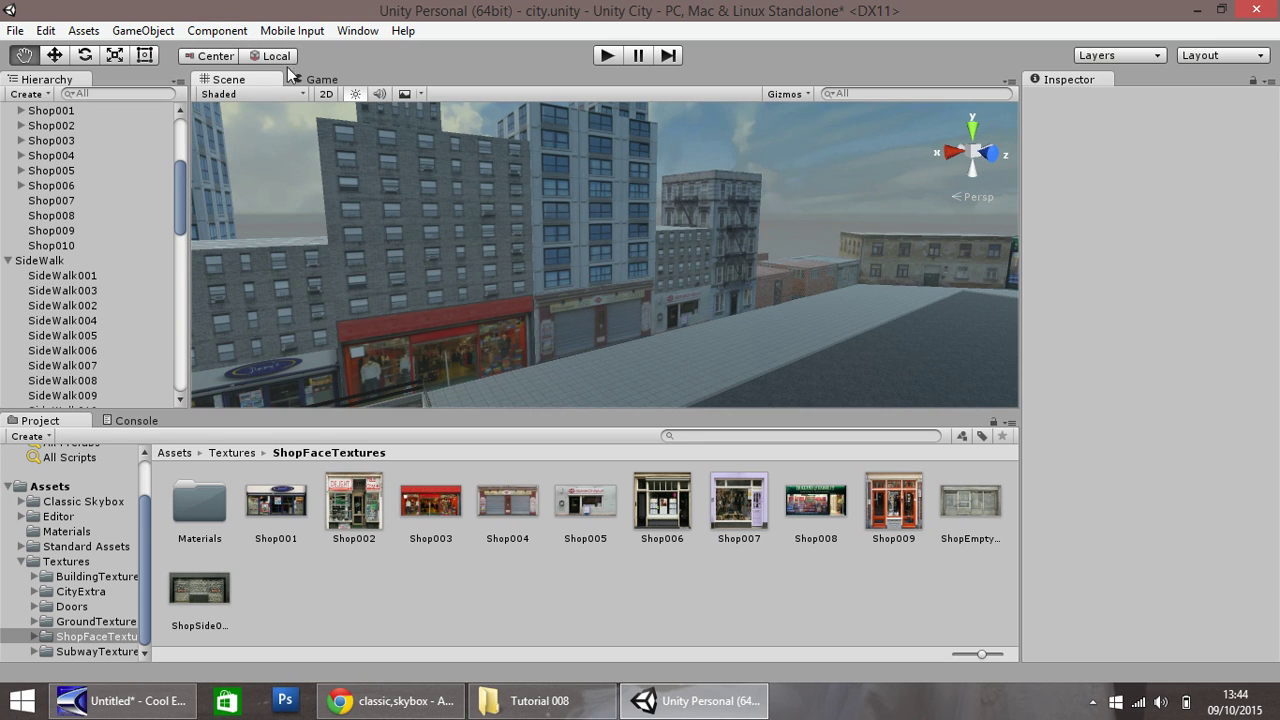
Set the Lighting window's Skybox material to sky15
{"action": "left_click", "coordinate": [354, 33]}
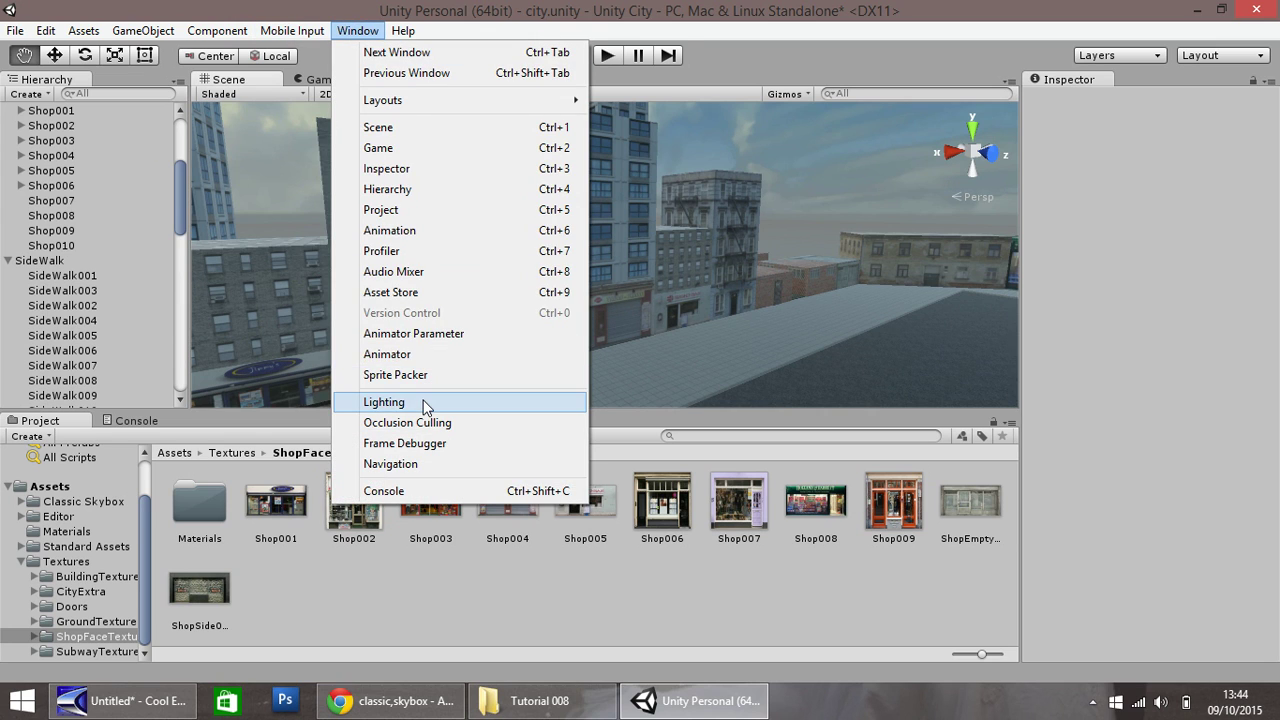
{"action": "left_click", "coordinate": [384, 402]}
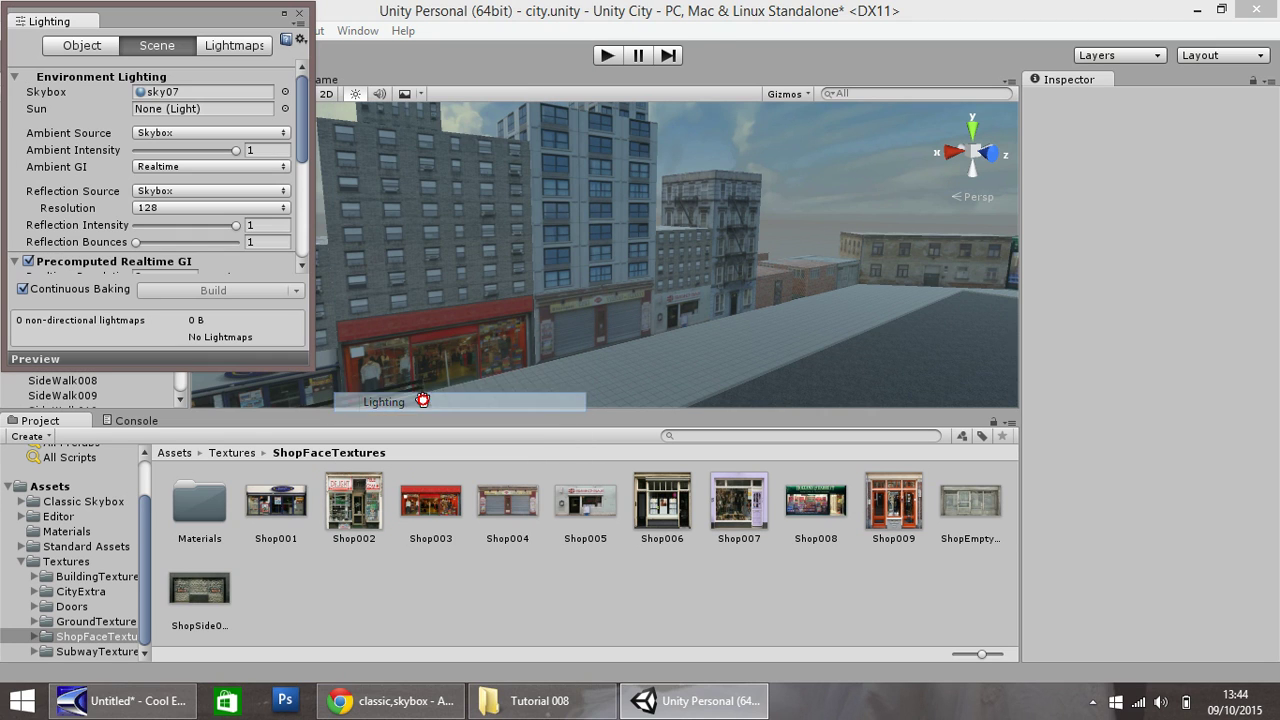
{"action": "left_click", "coordinate": [284, 92]}
{"action": "scroll", "coordinate": [191, 250], "scroll_direction": "down", "scroll_amount": 3}
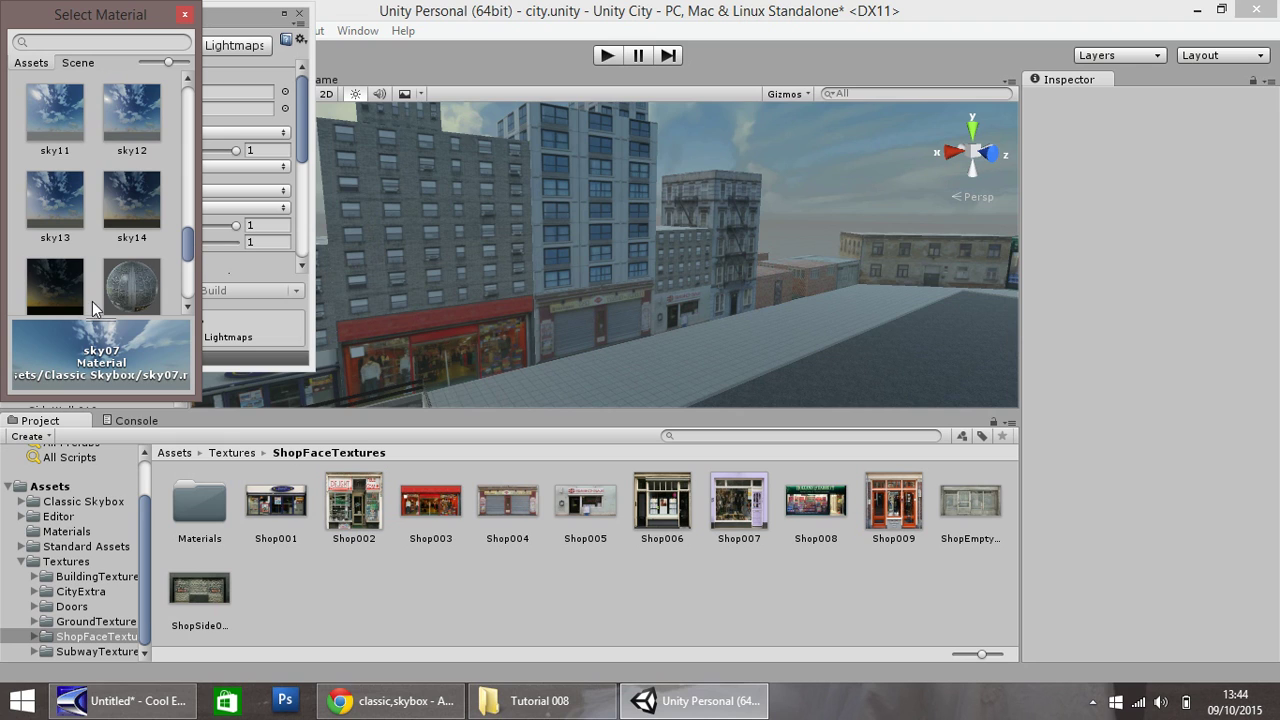
{"action": "left_click", "coordinate": [54, 284]}
{"action": "left_click", "coordinate": [185, 14]}
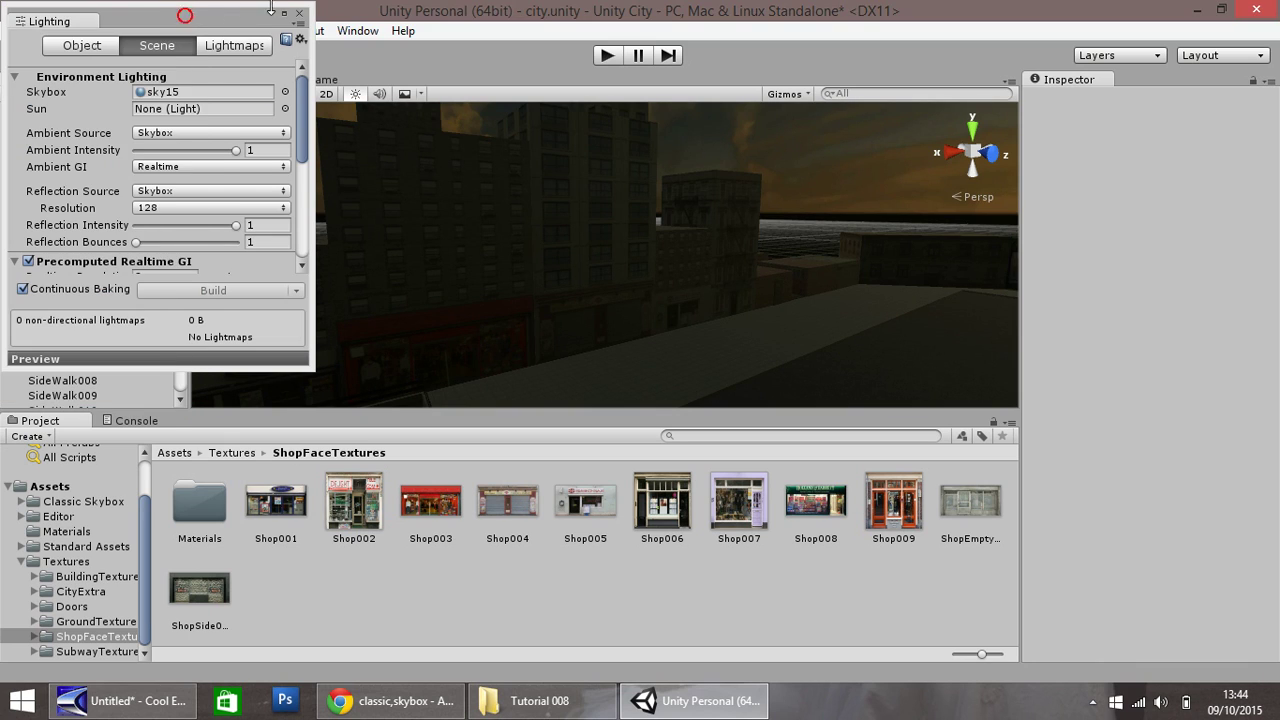
{"action": "left_click", "coordinate": [299, 15]}
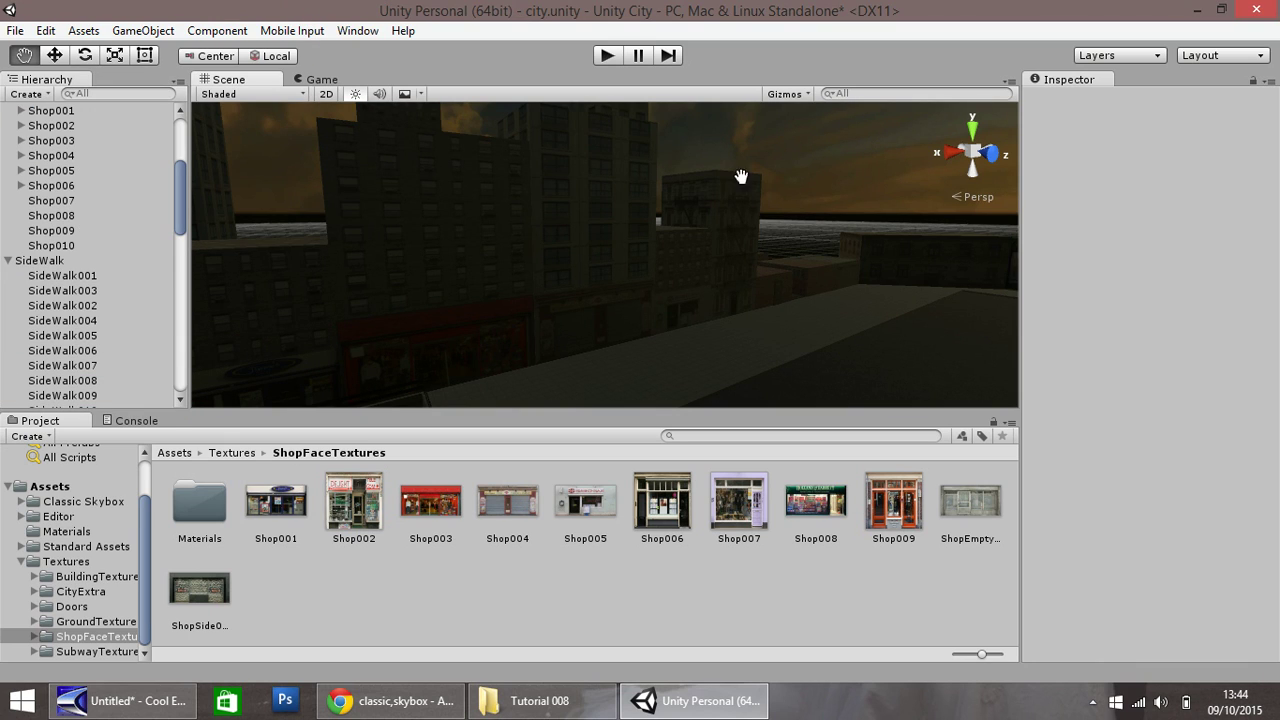
Create a Point light and move it along its Z axis
{"action": "left_click", "coordinate": [146, 32]}
{"action": "mouse_move", "coordinate": [172, 140]}
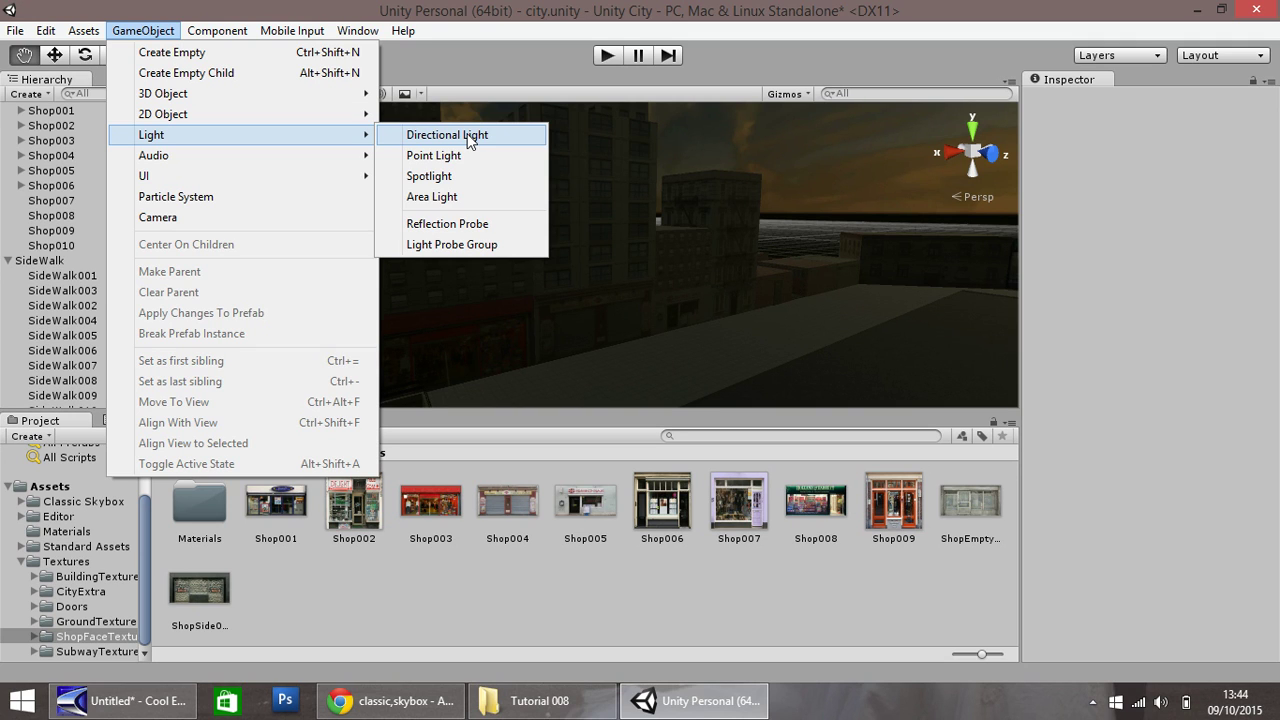
{"action": "left_click", "coordinate": [436, 156]}
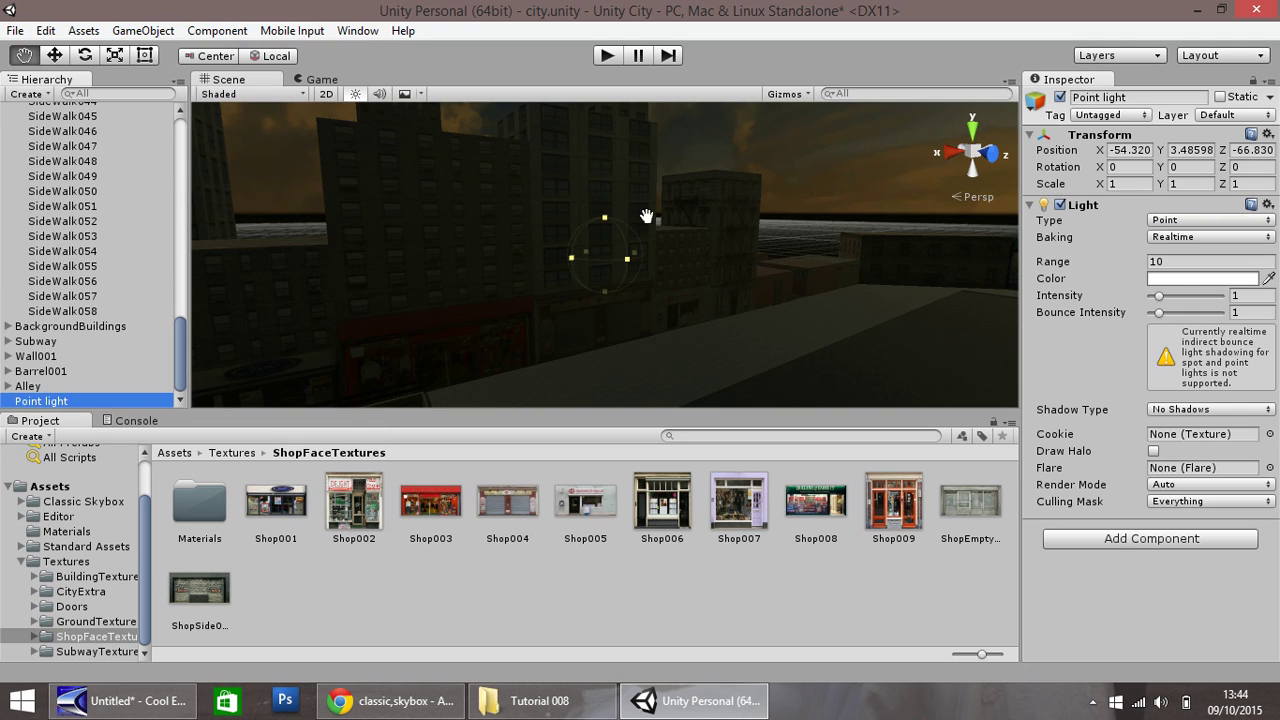
{"action": "left_click", "coordinate": [54, 56]}
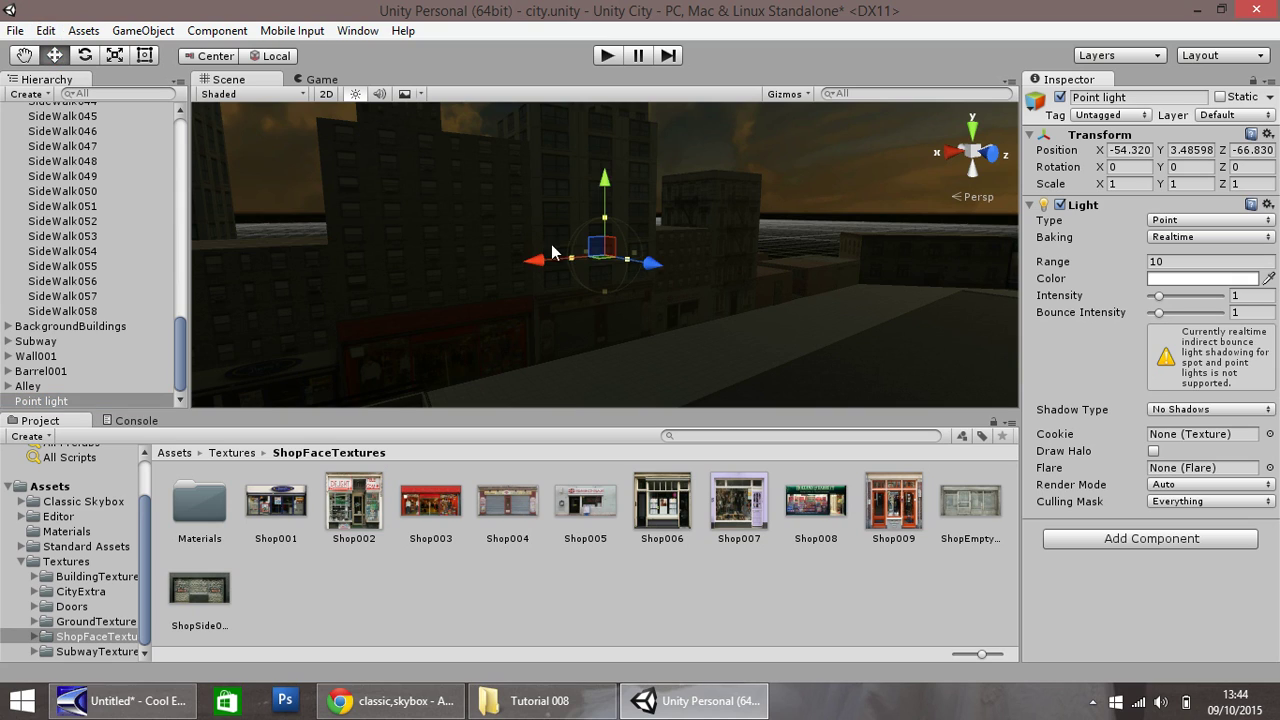
{"action": "left_click_drag", "start_coordinate": [652, 263], "coordinate": [695, 289]}
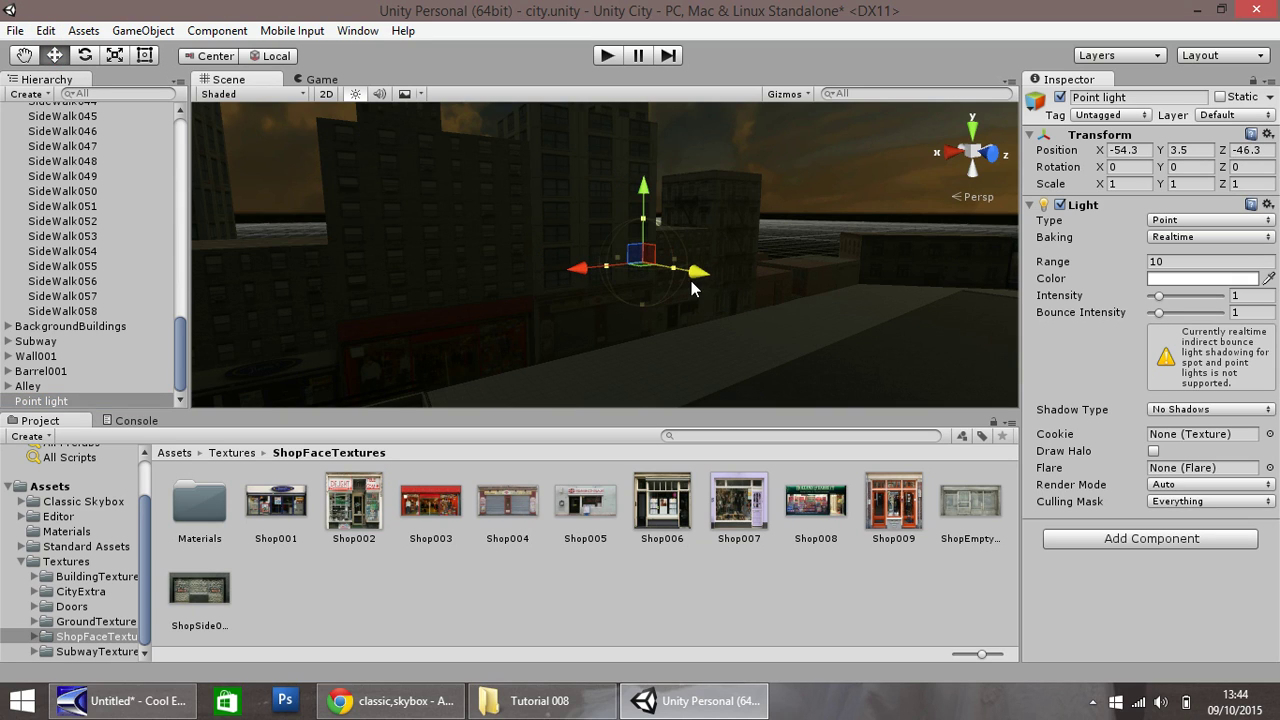
Set the light Range to 100 and place it on the pavement at X -25.8, Z -18.4
{"action": "left_click", "coordinate": [1189, 261]}
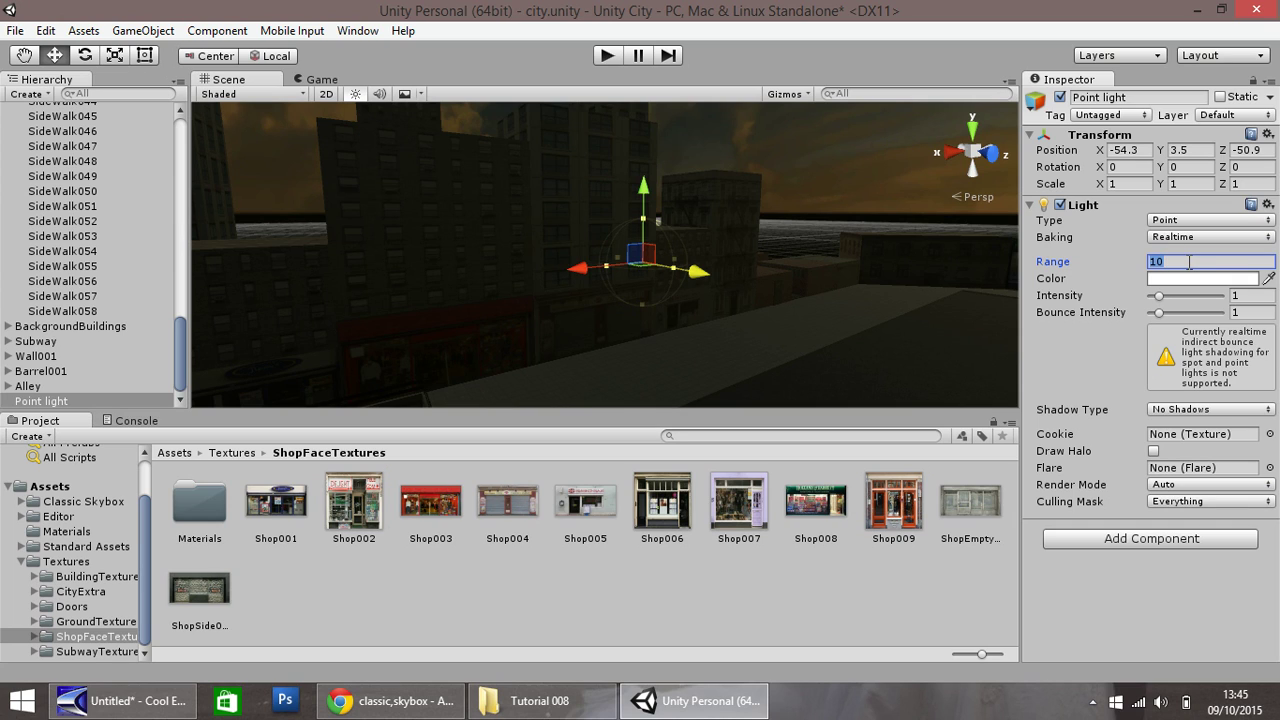
{"action": "type", "text": "0"}
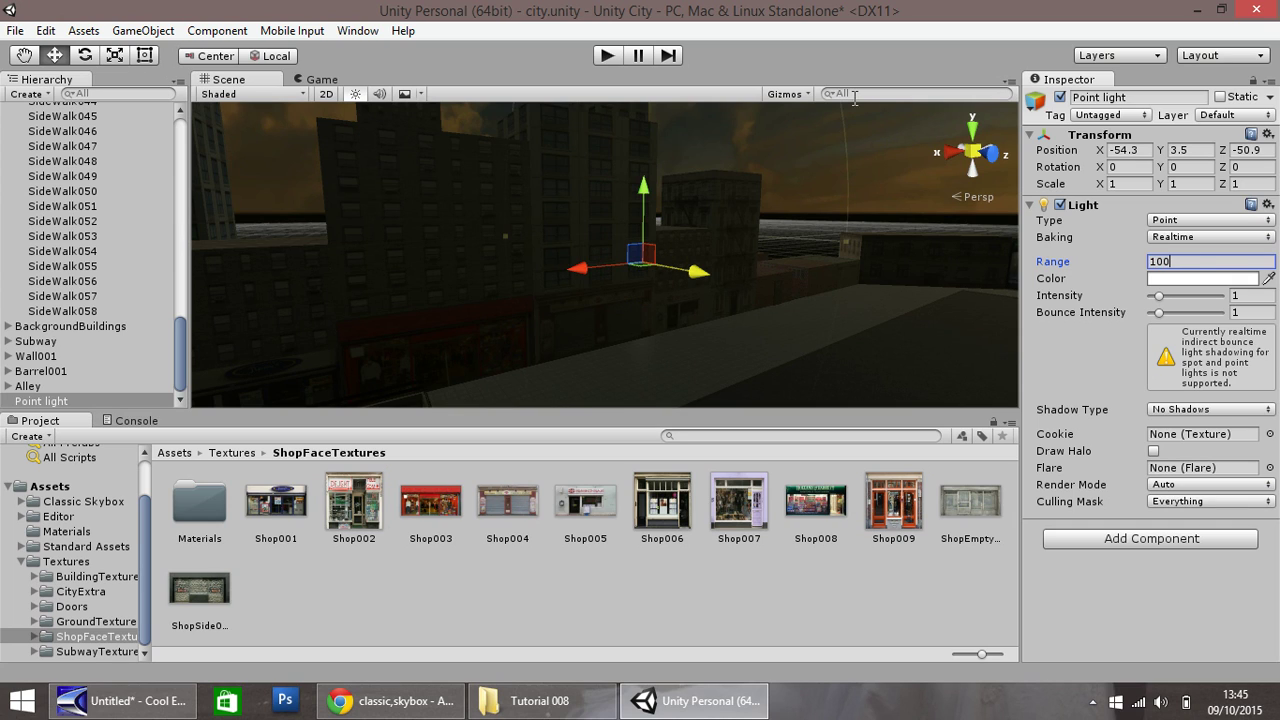
{"action": "left_click_drag", "start_coordinate": [703, 285], "coordinate": [669, 370]}
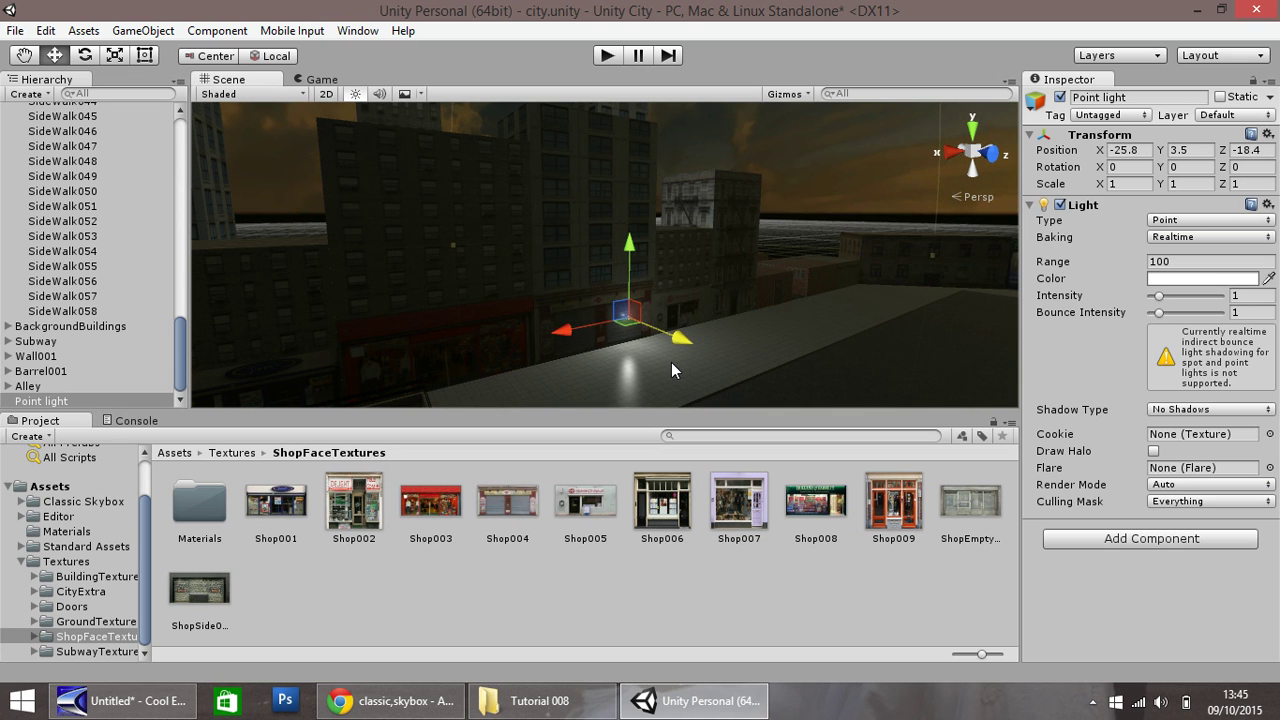
{"action": "left_click", "coordinate": [605, 57]}
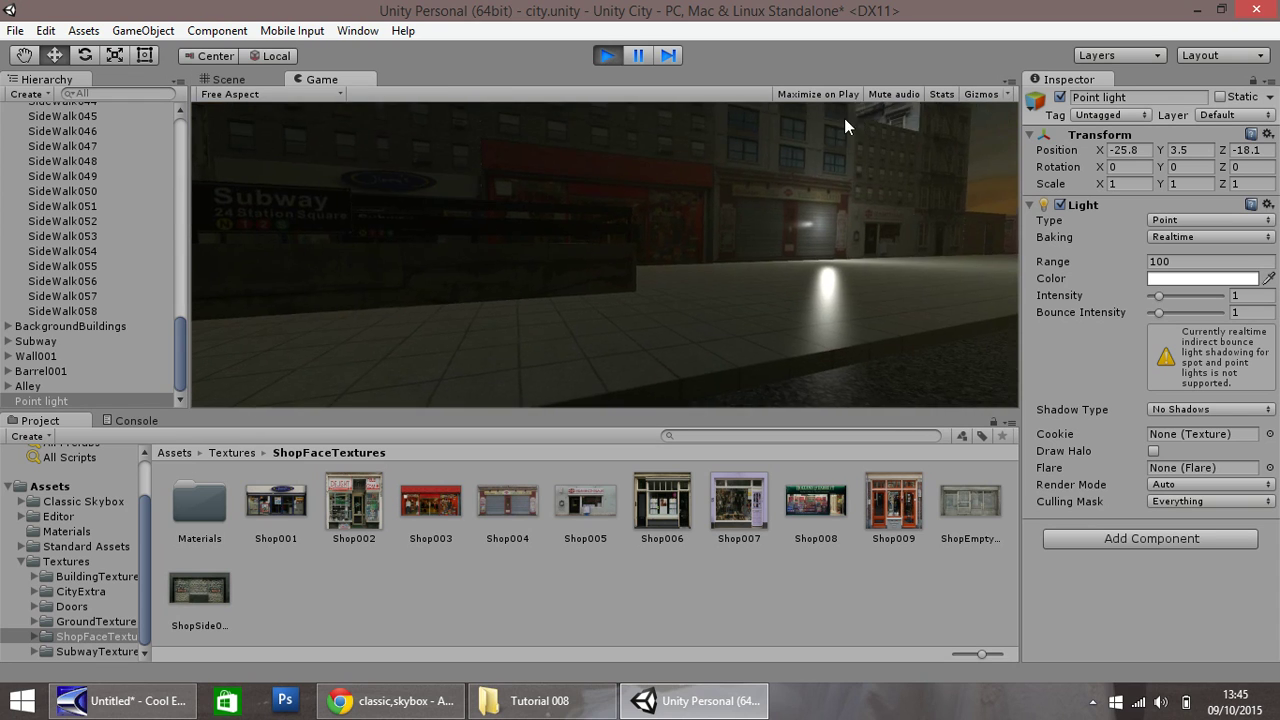
{"action": "key", "text": "w"}
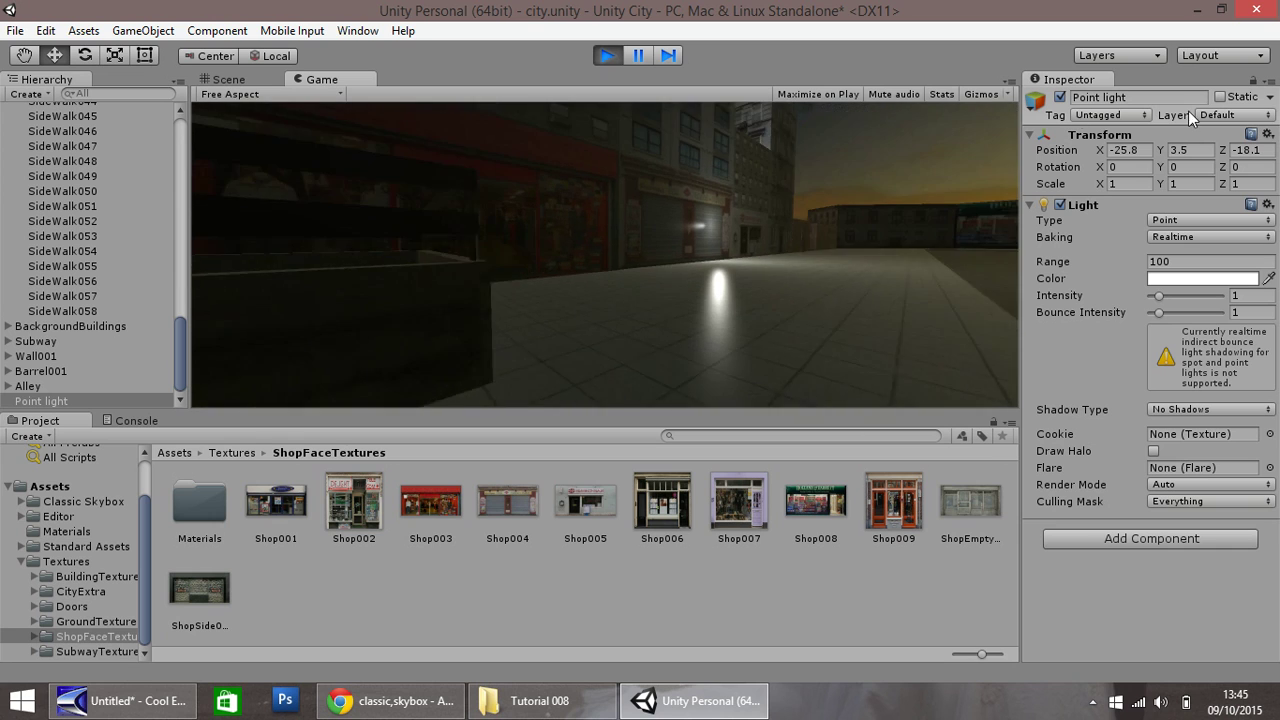
{"action": "key", "text": "w"}
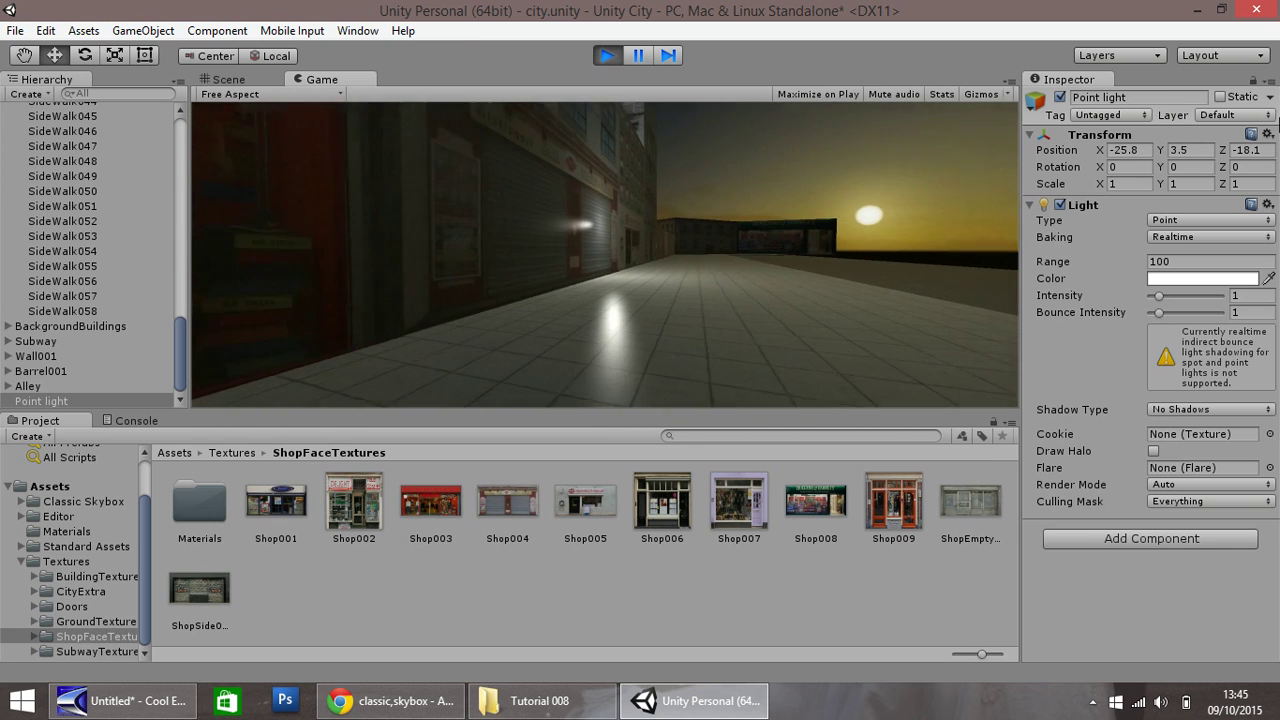
{"action": "key", "text": "a"}
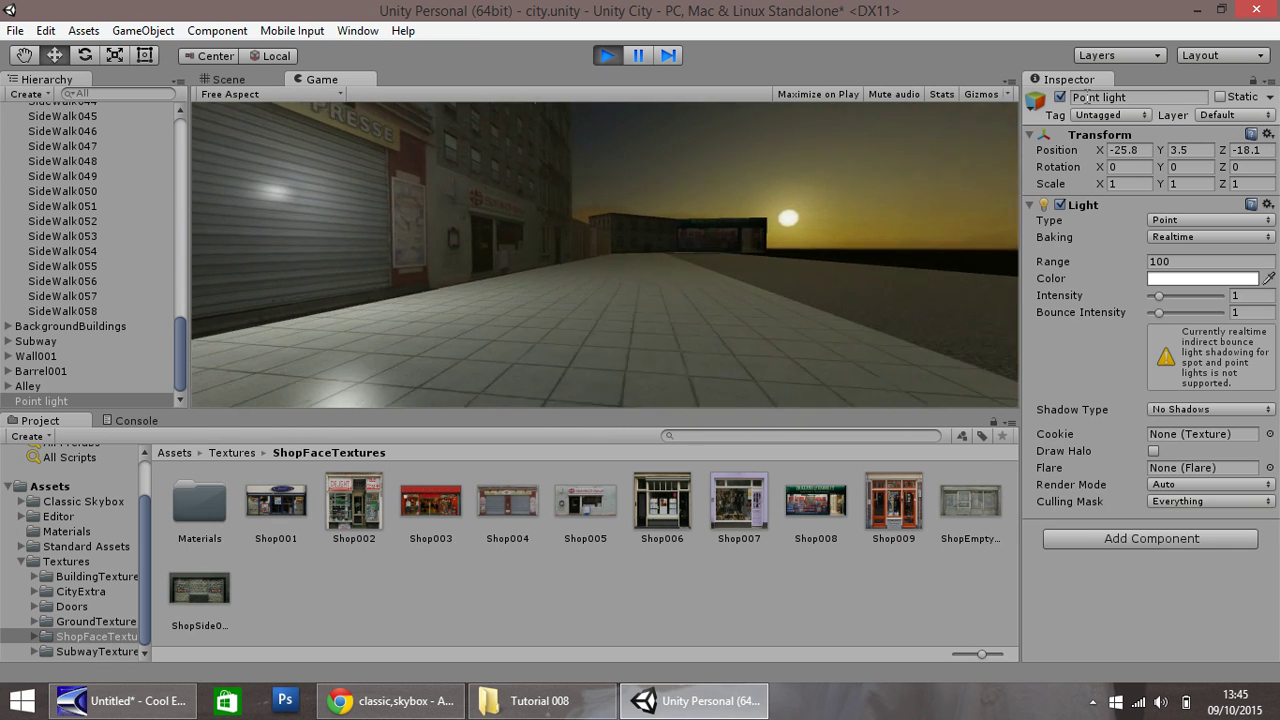
Stop play mode and set the point light colour to yellow (RGB 205, 208, 0)
{"action": "left_click", "coordinate": [605, 55]}
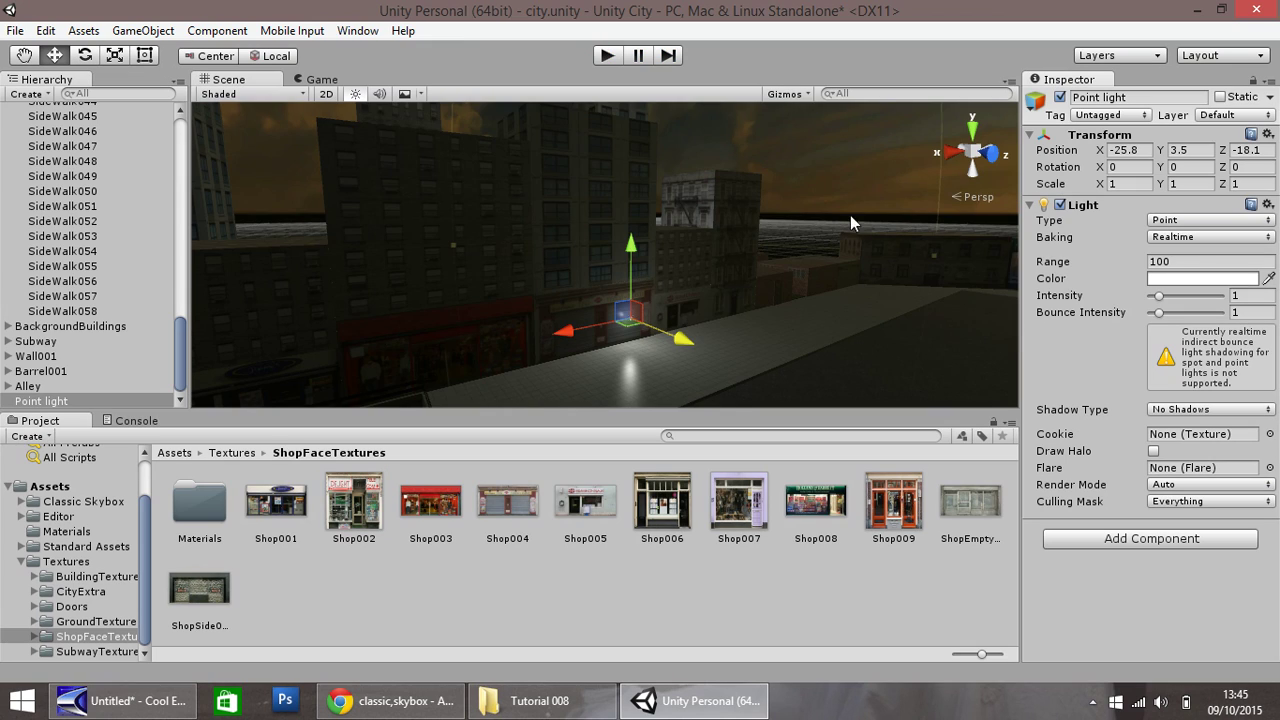
{"action": "left_click", "coordinate": [1198, 280]}
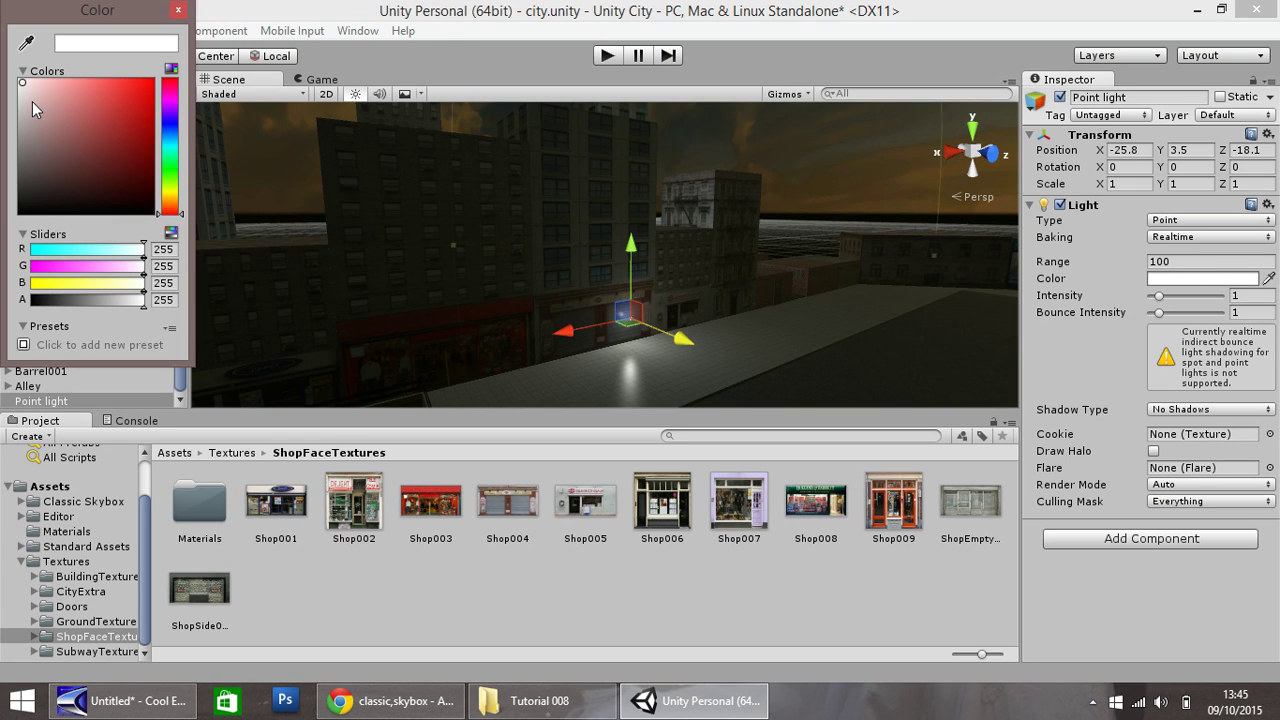
{"action": "left_click", "coordinate": [166, 191]}
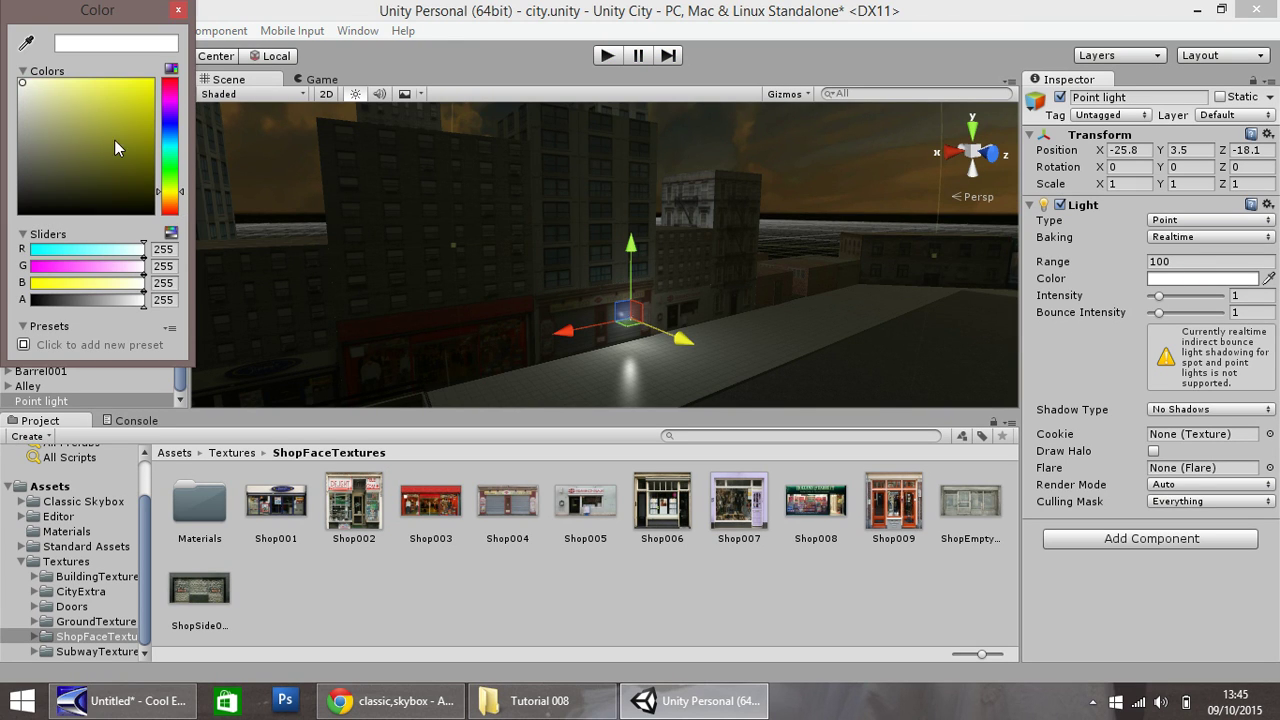
{"action": "left_click", "coordinate": [146, 107]}
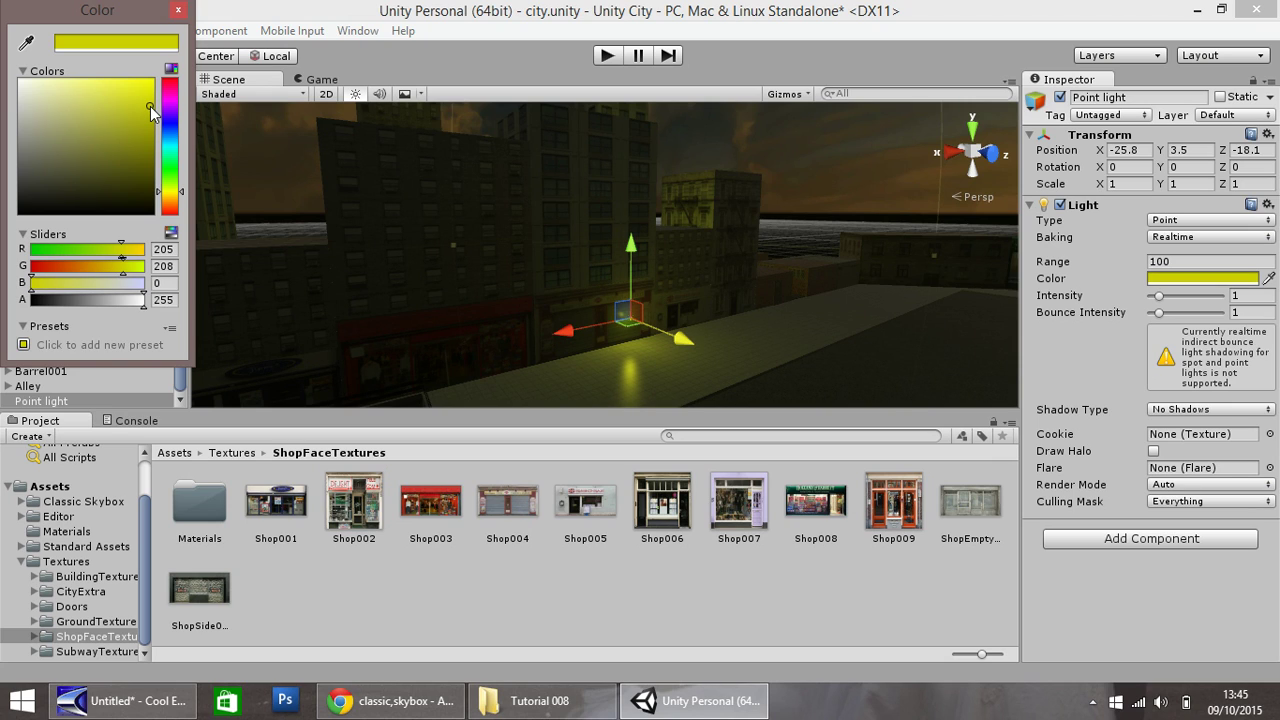
{"action": "left_click", "coordinate": [178, 10]}
{"action": "left_click_drag", "start_coordinate": [599, 241], "coordinate": [607, 285], "text": "alt"}
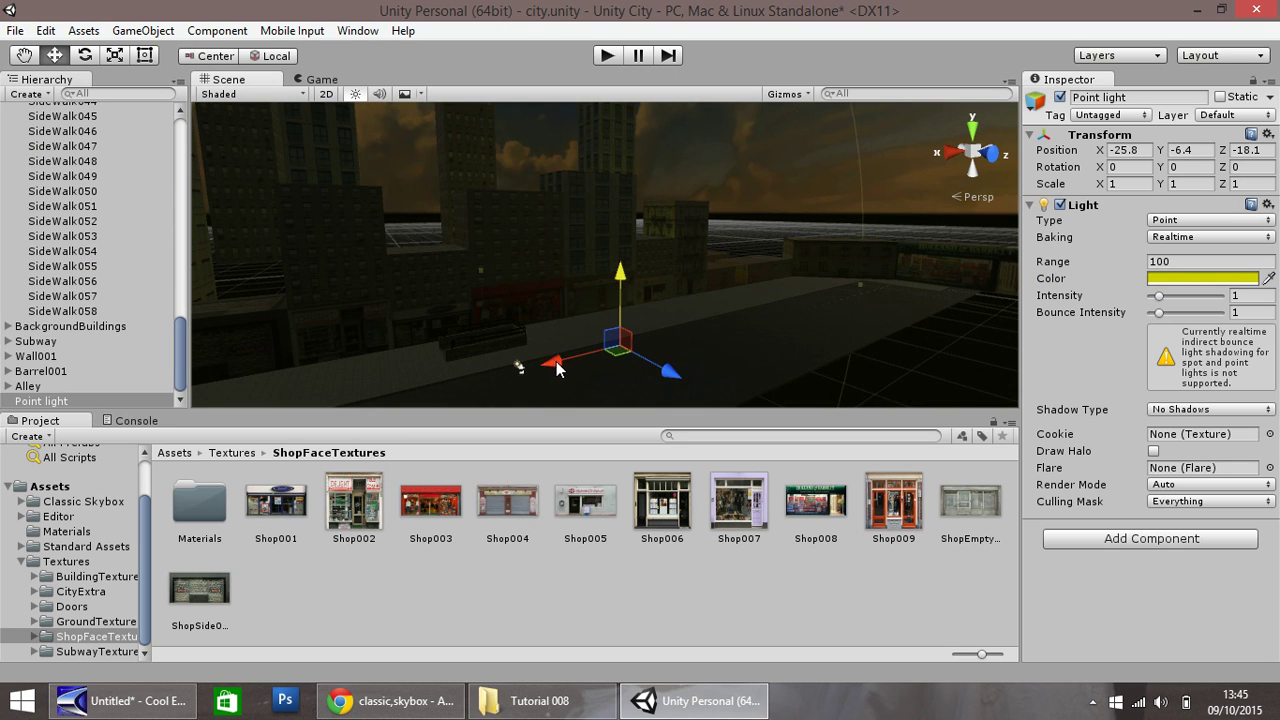
Move the point light into the subway tunnel at X -7.8, Y -5.18 and play the scene
{"action": "left_click_drag", "start_coordinate": [557, 369], "coordinate": [428, 391]}
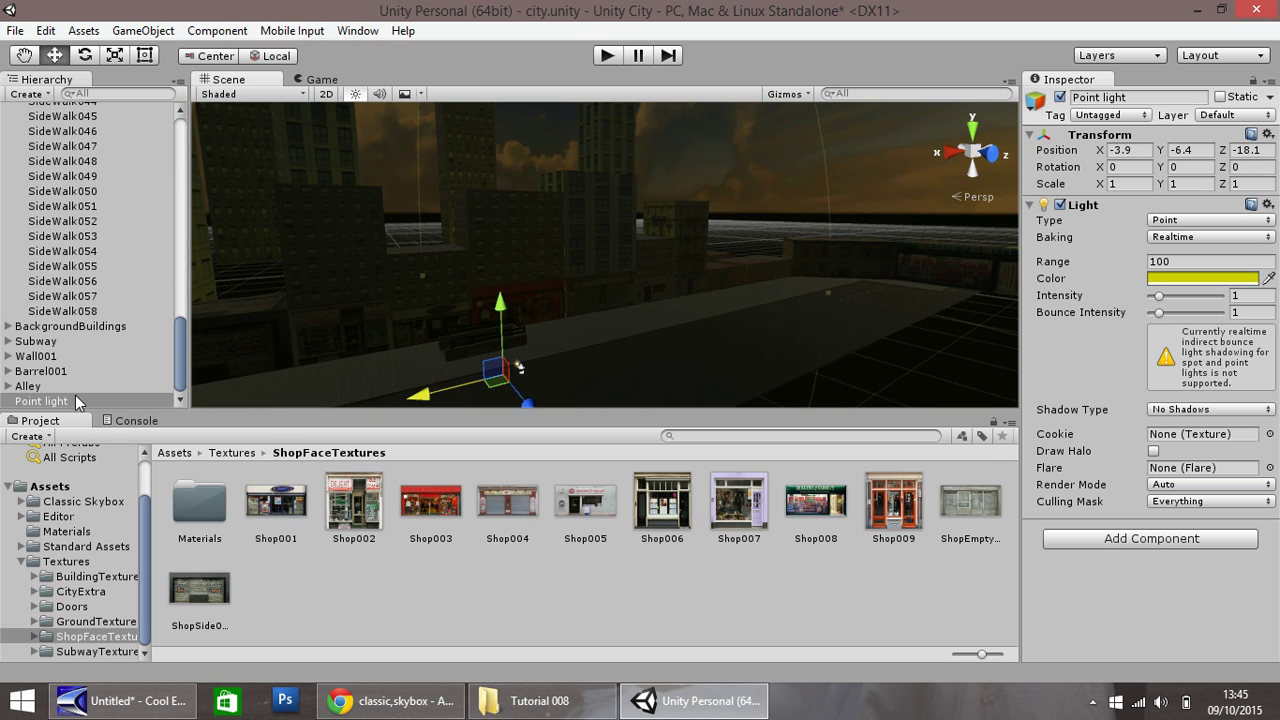
{"action": "double_click", "coordinate": [75, 400]}
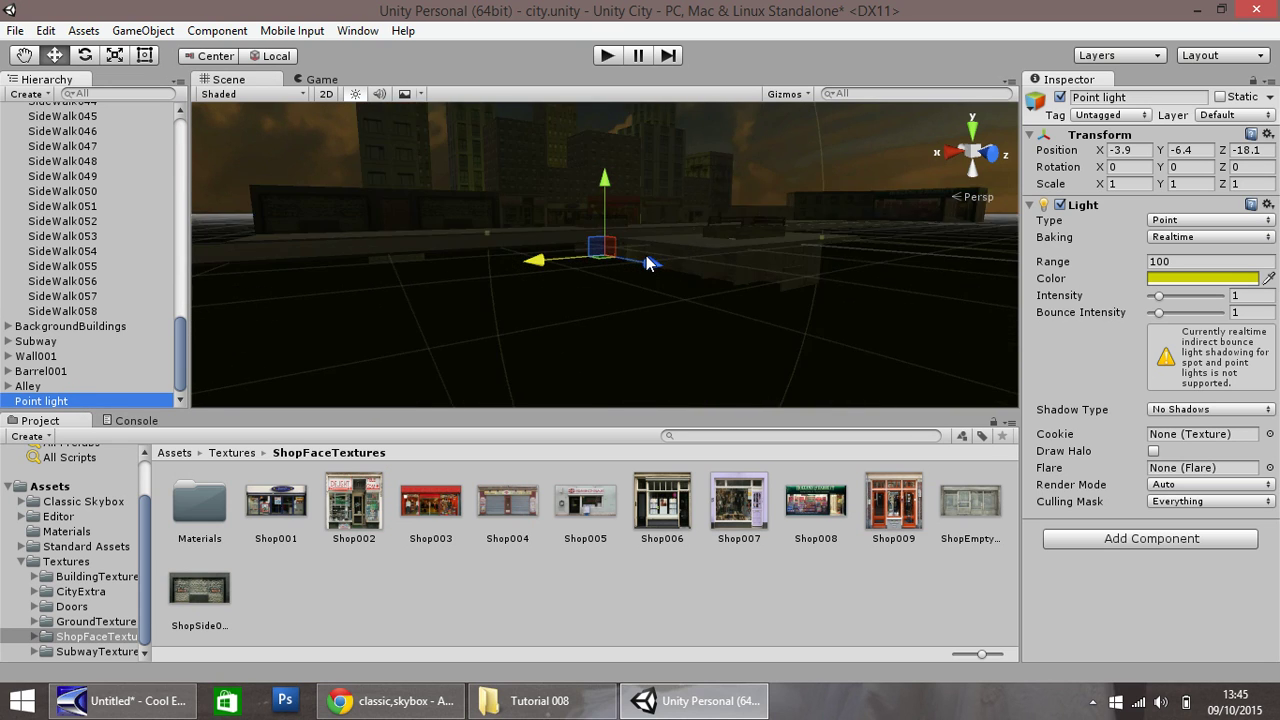
{"action": "scroll", "coordinate": [646, 262], "scroll_direction": "up", "scroll_amount": 5}
{"action": "left_click_drag", "start_coordinate": [651, 264], "coordinate": [759, 290]}
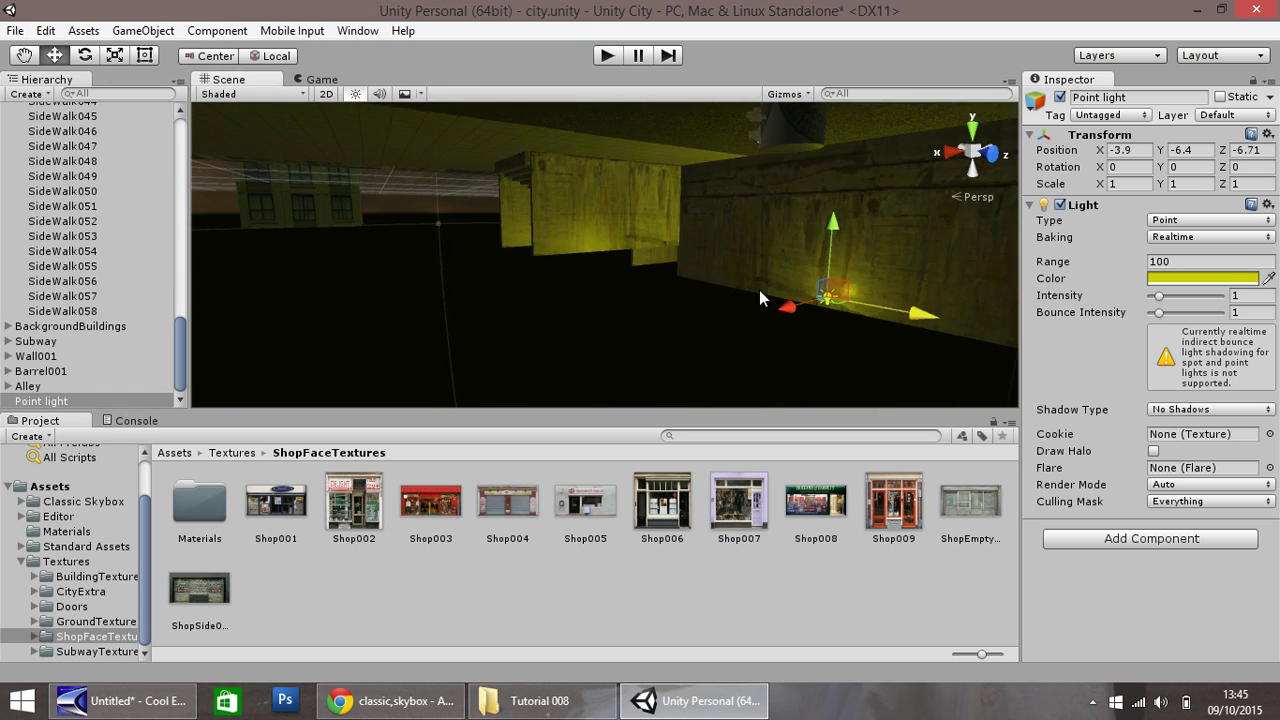
{"action": "key", "text": "f"}
{"action": "left_click_drag", "start_coordinate": [556, 265], "coordinate": [550, 262]}
{"action": "key", "text": "f"}
{"action": "left_click_drag", "start_coordinate": [605, 176], "coordinate": [563, 143]}
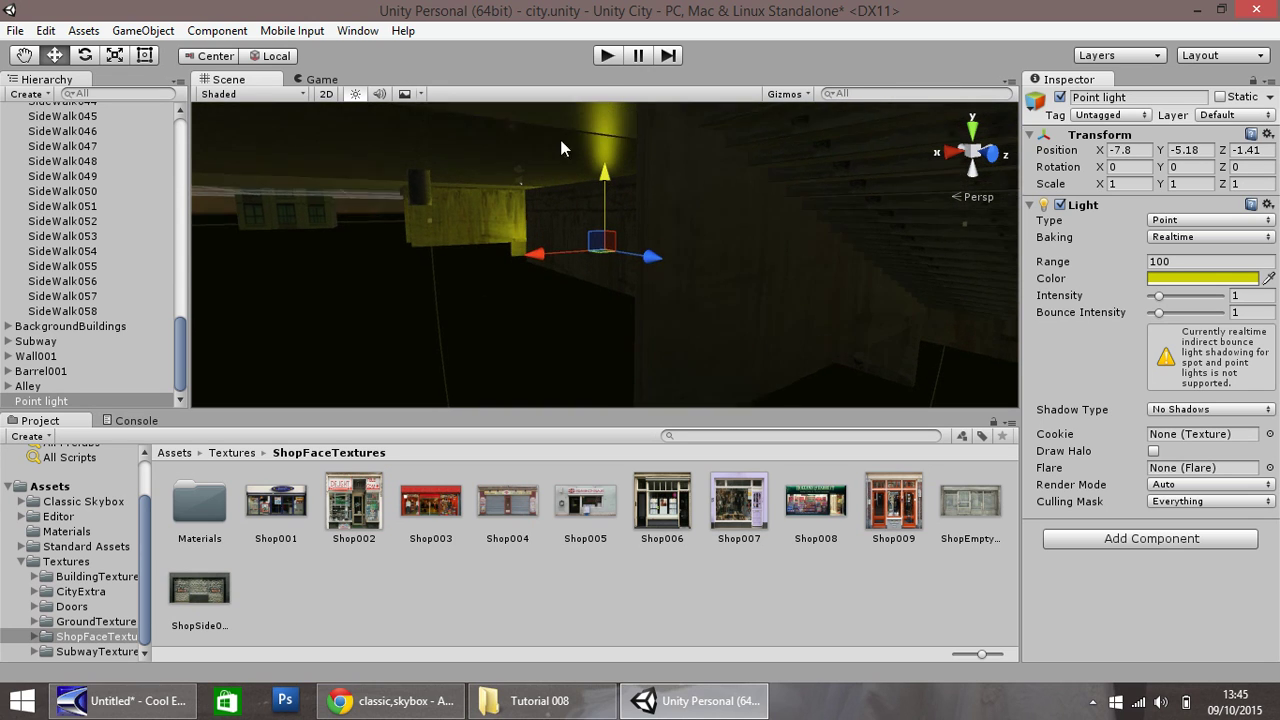
{"action": "left_click", "coordinate": [604, 55]}
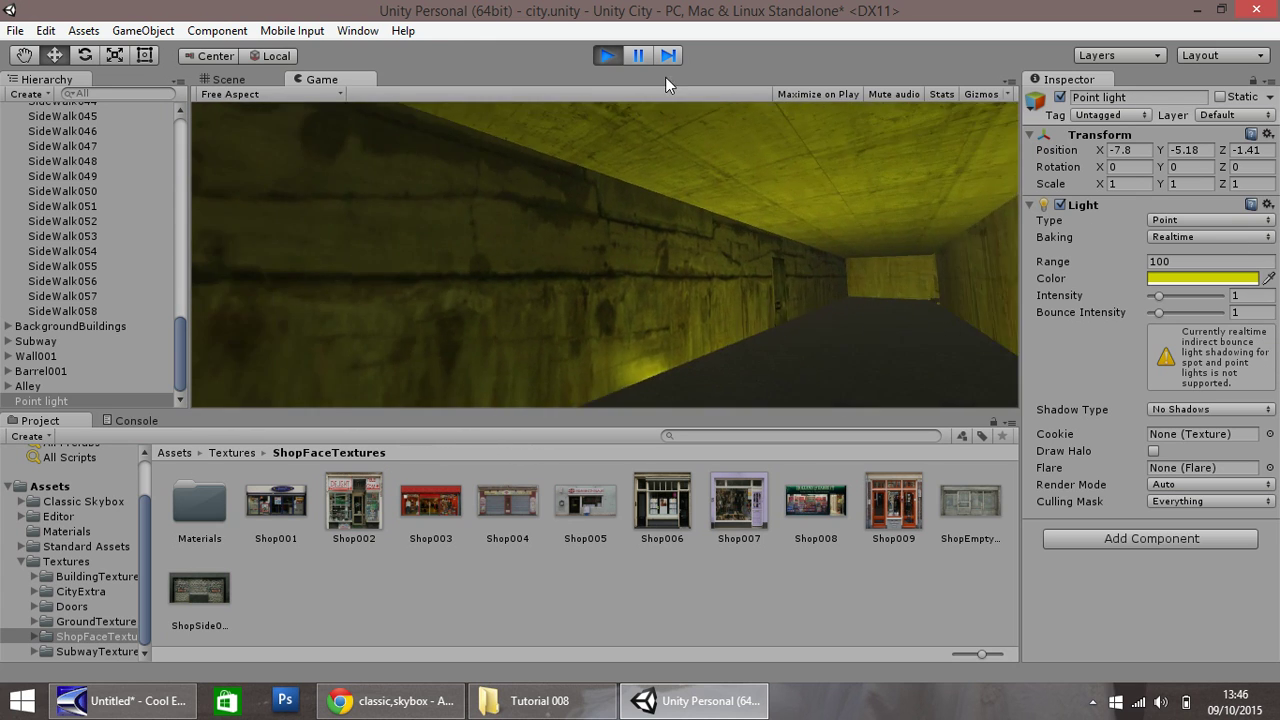
Stop play mode and delete the Point light
{"action": "left_click", "coordinate": [608, 57]}
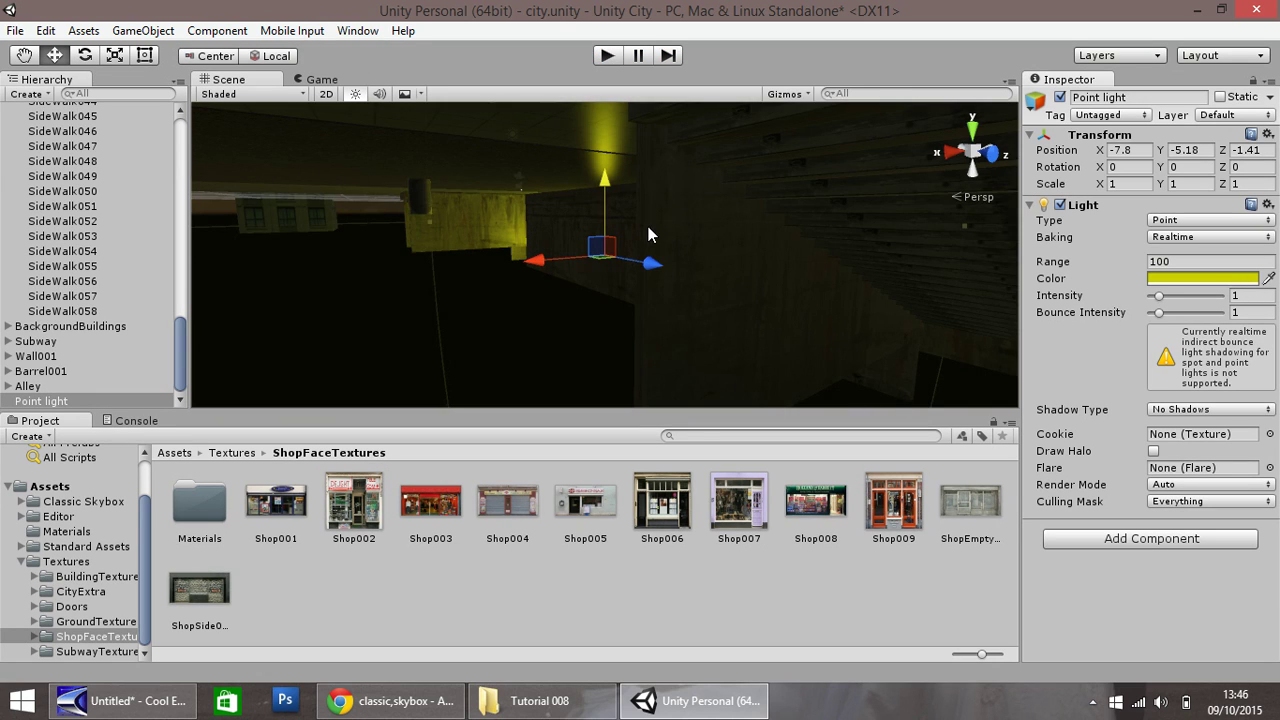
{"action": "left_click_drag", "start_coordinate": [648, 228], "coordinate": [260, 262], "text": "alt"}
{"action": "left_click", "coordinate": [51, 402]}
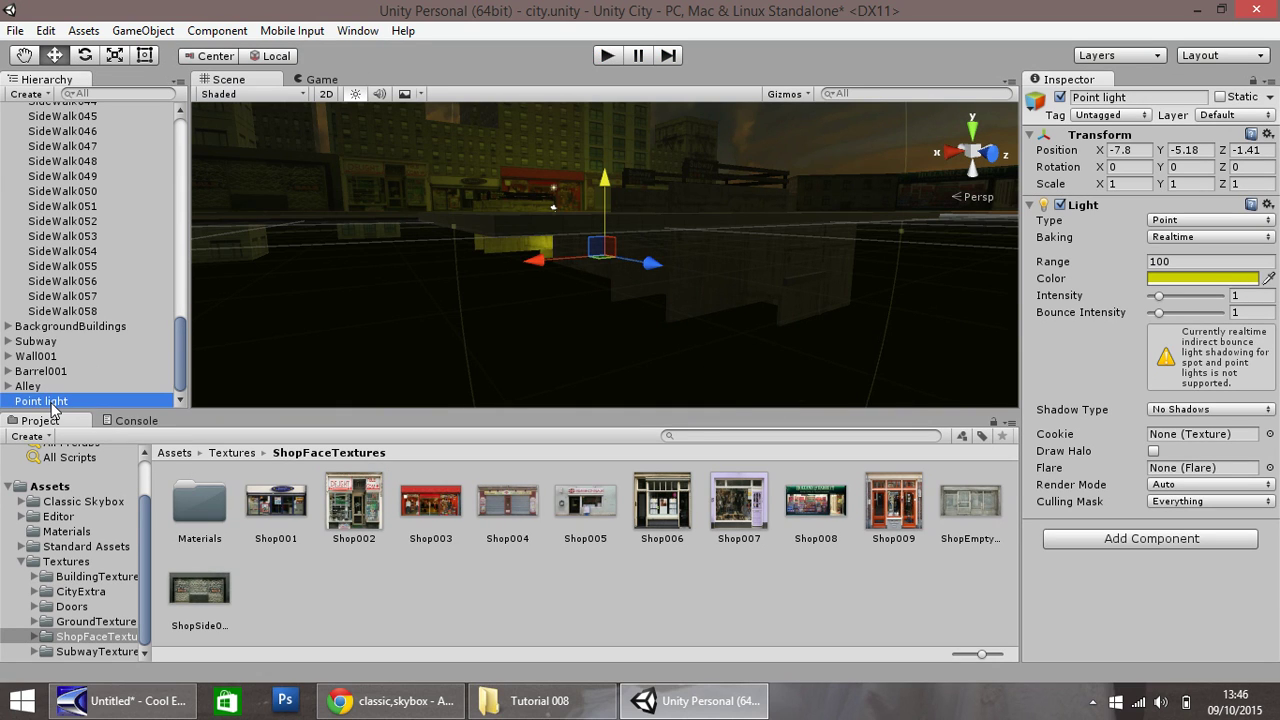
{"action": "key", "text": "Delete"}
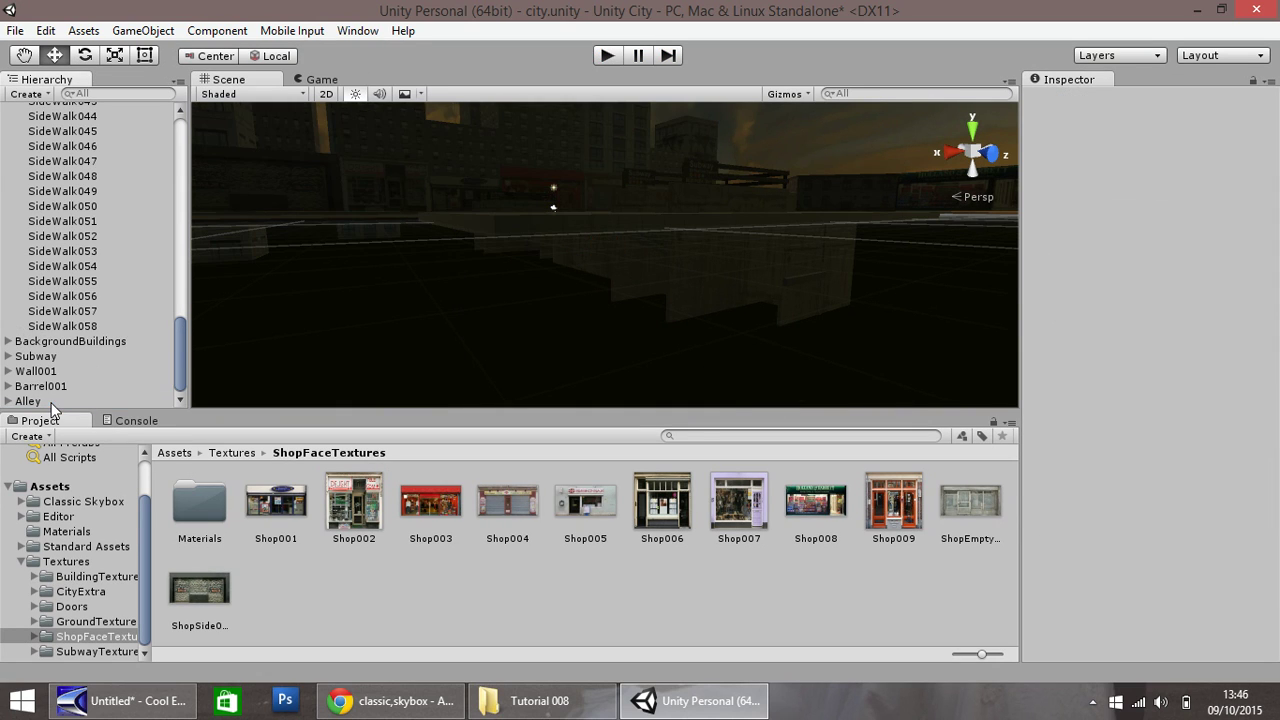
Switch the Lighting window's Skybox material back to sky07
{"action": "left_click", "coordinate": [360, 36]}
{"action": "left_click", "coordinate": [403, 405]}
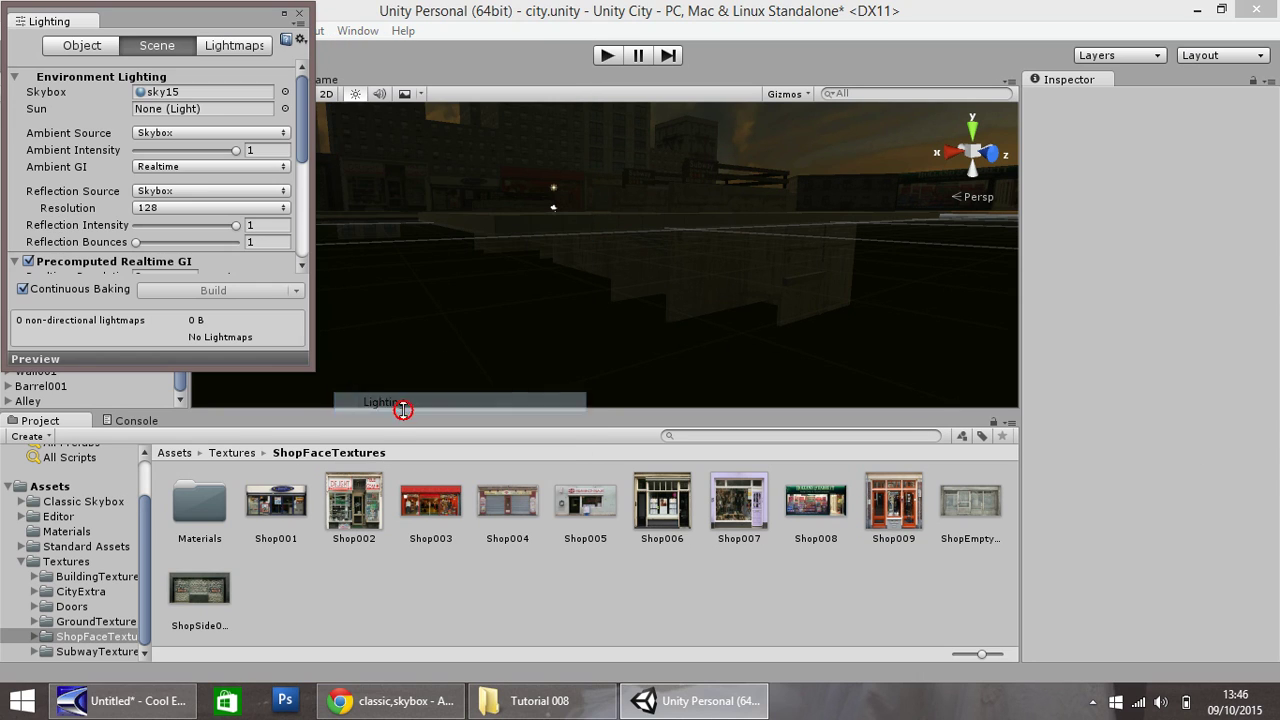
{"action": "left_click", "coordinate": [285, 92]}
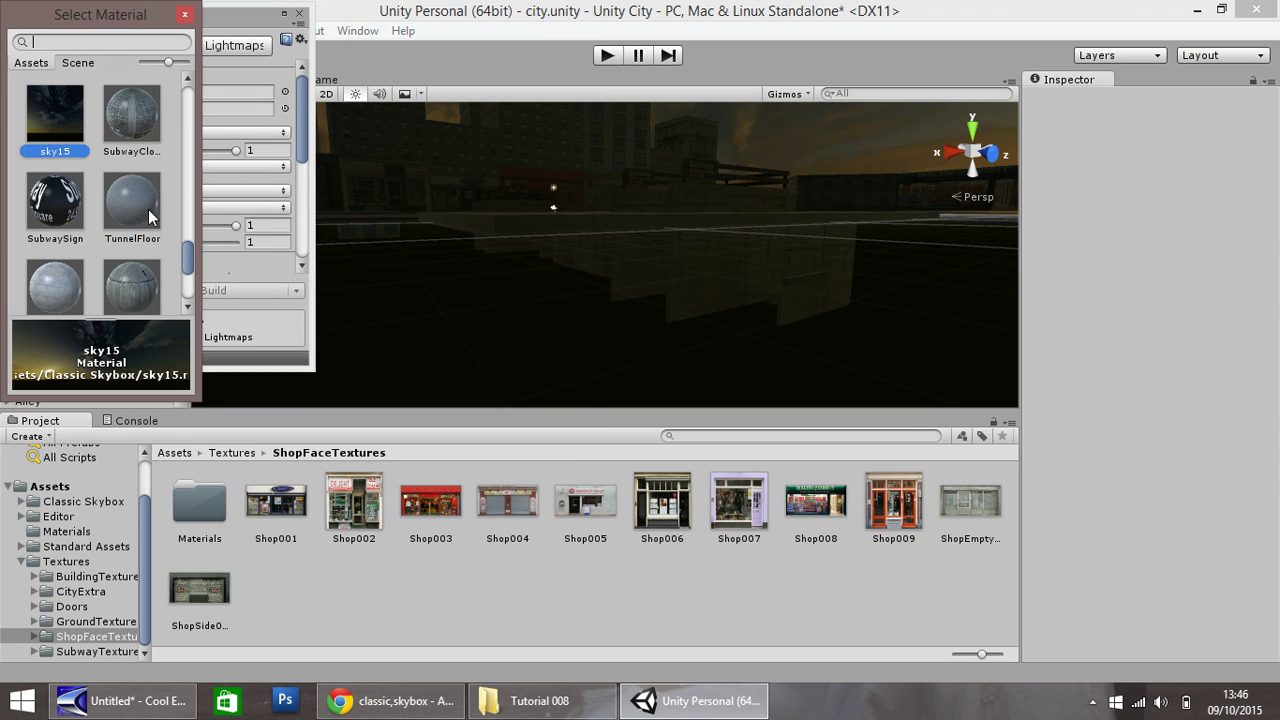
{"action": "left_click_drag", "start_coordinate": [190, 263], "coordinate": [190, 239]}
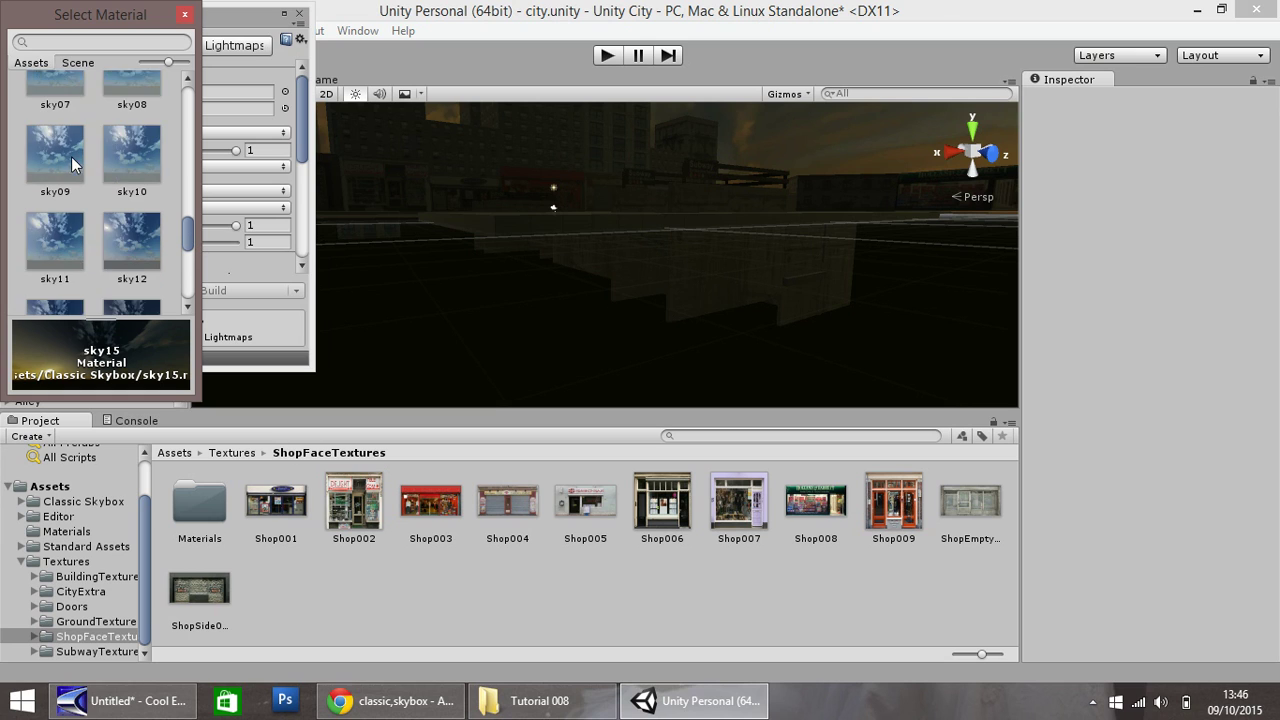
{"action": "left_click", "coordinate": [60, 142]}
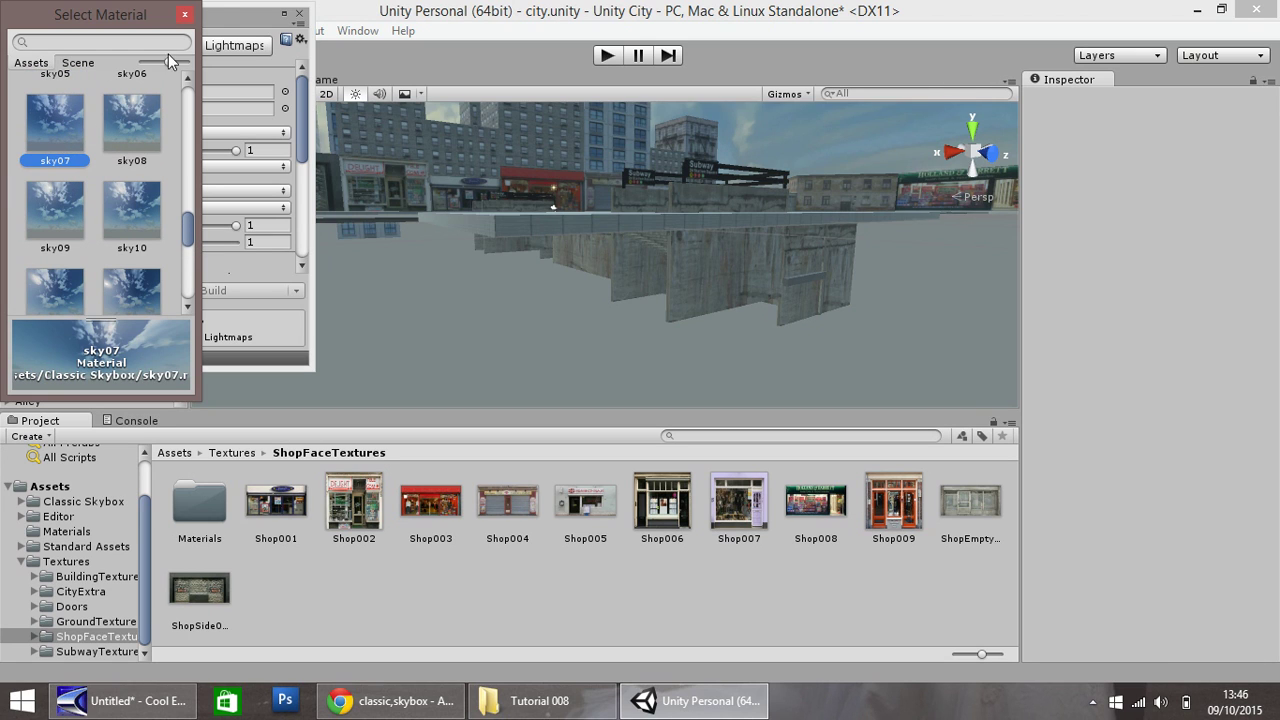
{"action": "left_click", "coordinate": [185, 15]}
{"action": "left_click", "coordinate": [298, 14]}
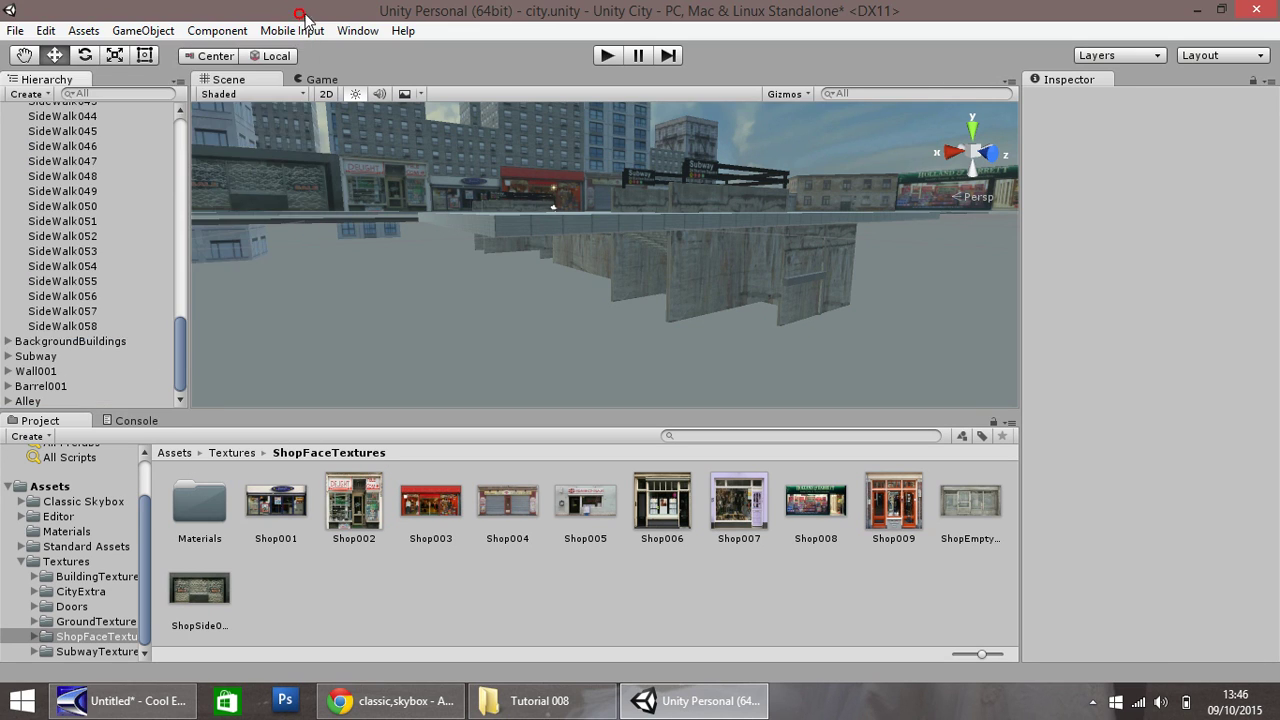
Pan the Scene view with the Hand tool to frame the street and skyline under sky07
{"action": "left_click", "coordinate": [22, 56]}
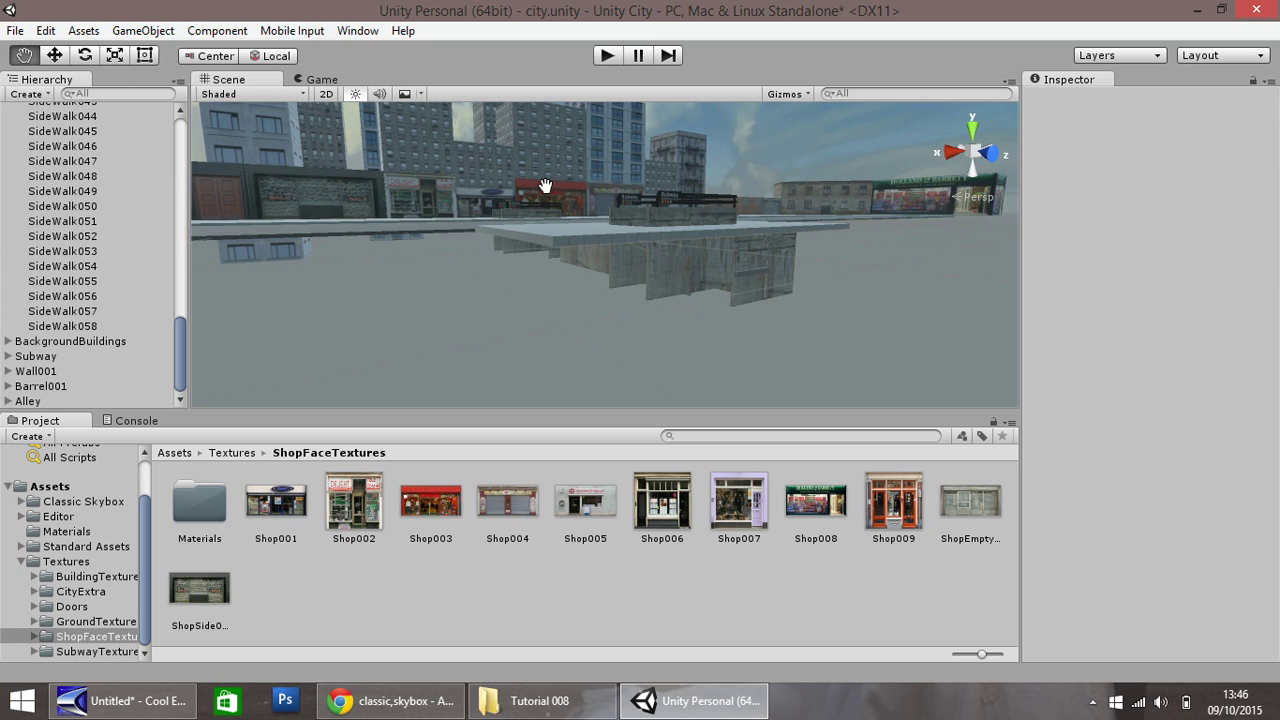
{"action": "left_click_drag", "start_coordinate": [543, 189], "coordinate": [316, 320]}
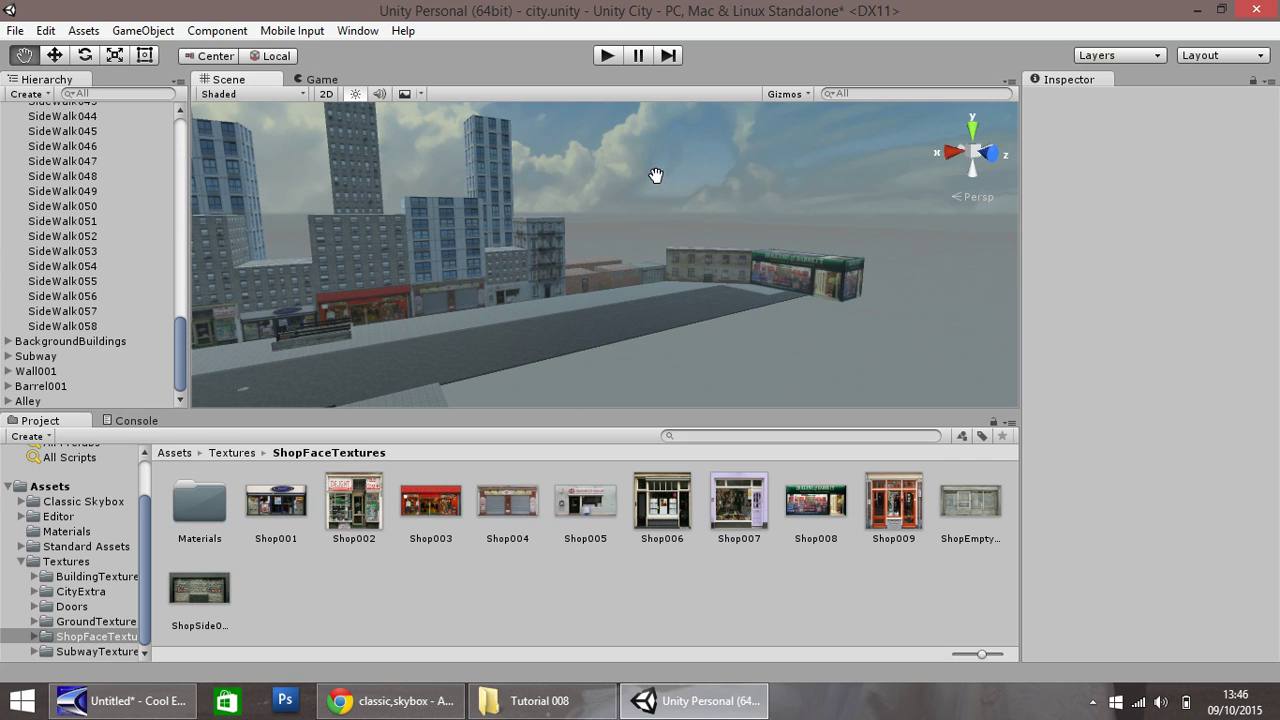
{"action": "left_click_drag", "start_coordinate": [655, 176], "coordinate": [666, 206]}
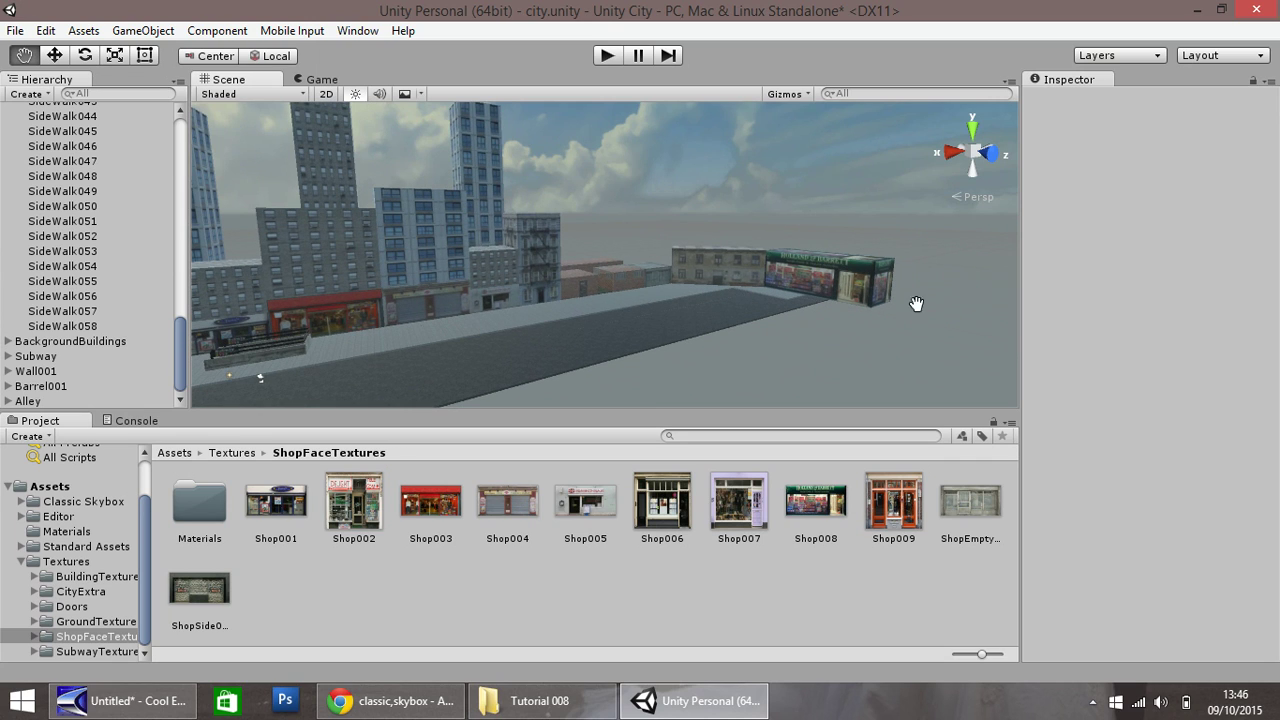